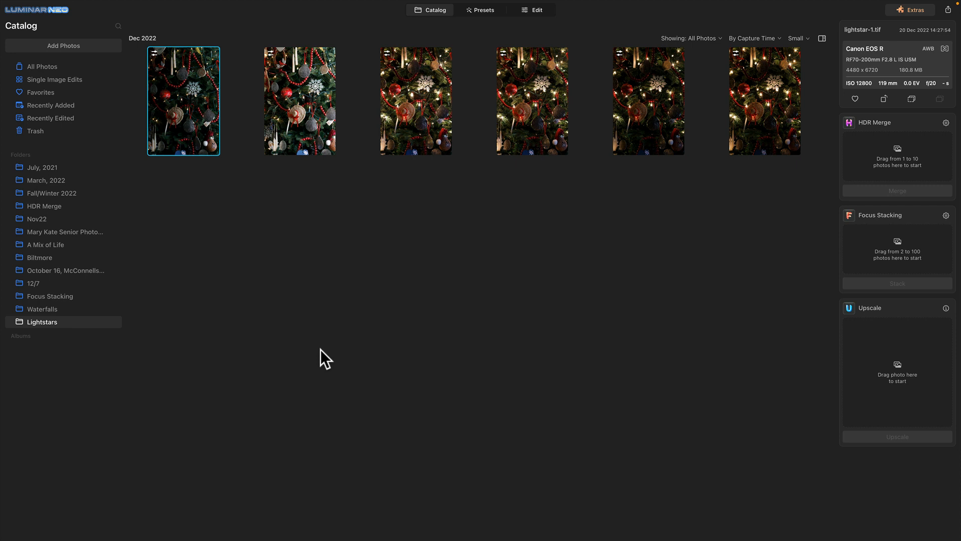
- Open lightstar6-1.tif, the f/2.8 shot from the Lightstars folder, for editing
click(301, 100)
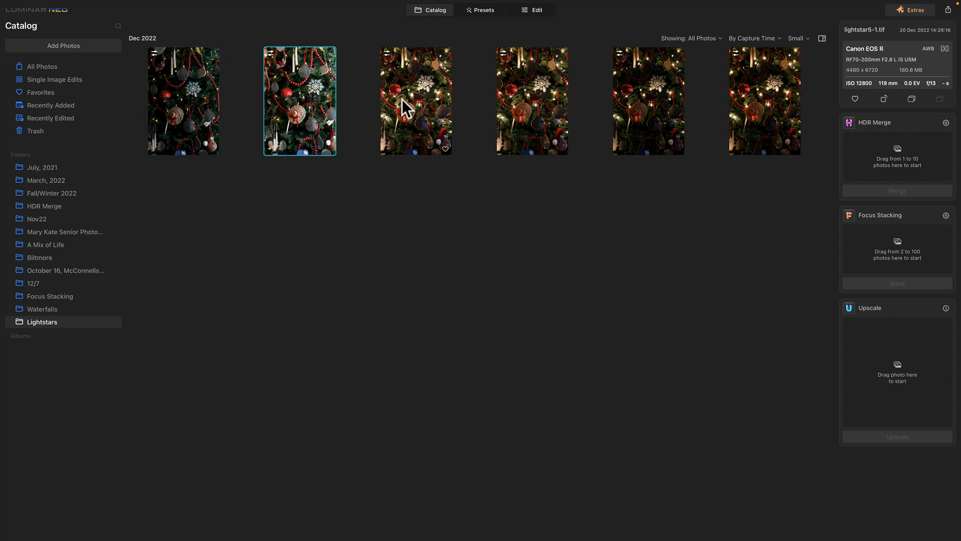
click(427, 101)
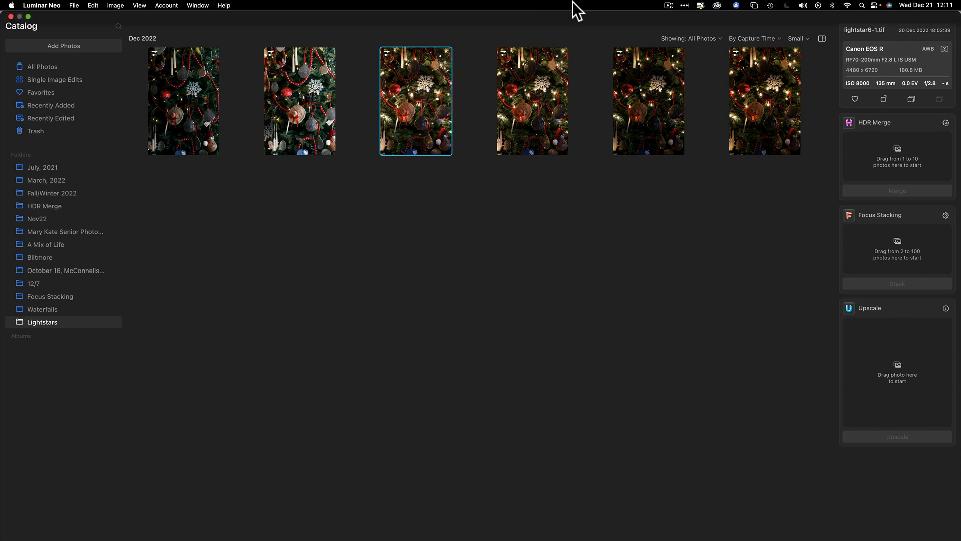
click(537, 14)
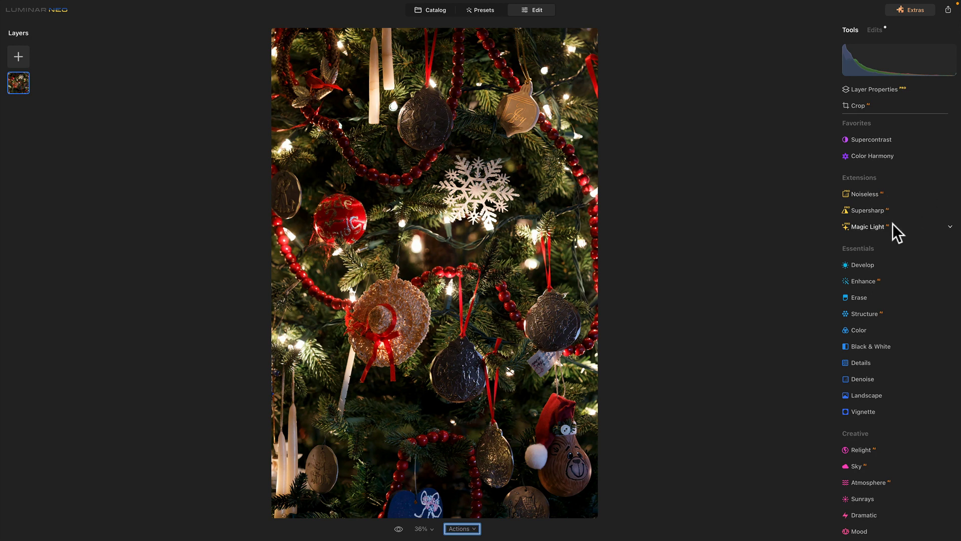
- In Develop, set Smart Contrast to 20, Highlights to -52 and Shadows to 78 on the f/2.8 photo
click(859, 264)
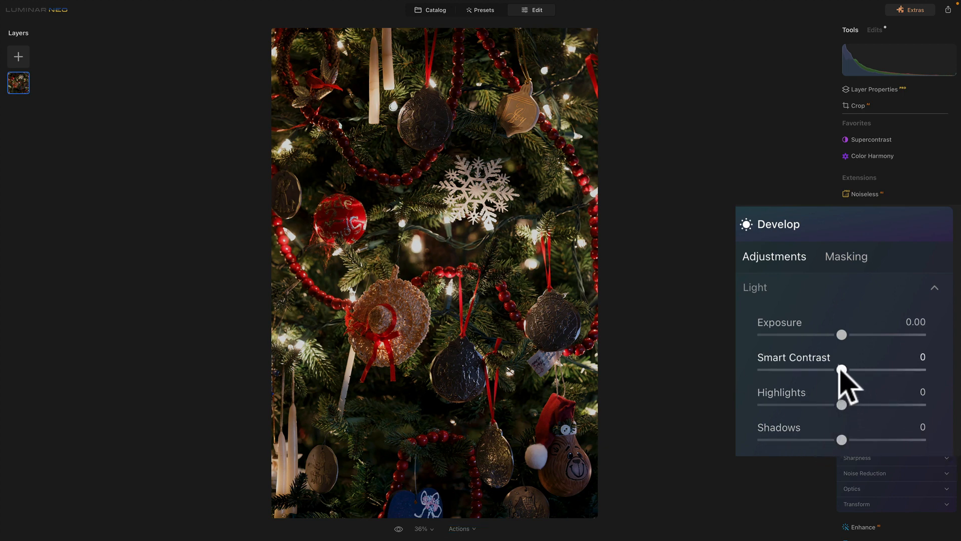
drag(842, 369, 857, 369)
drag(842, 405, 799, 404)
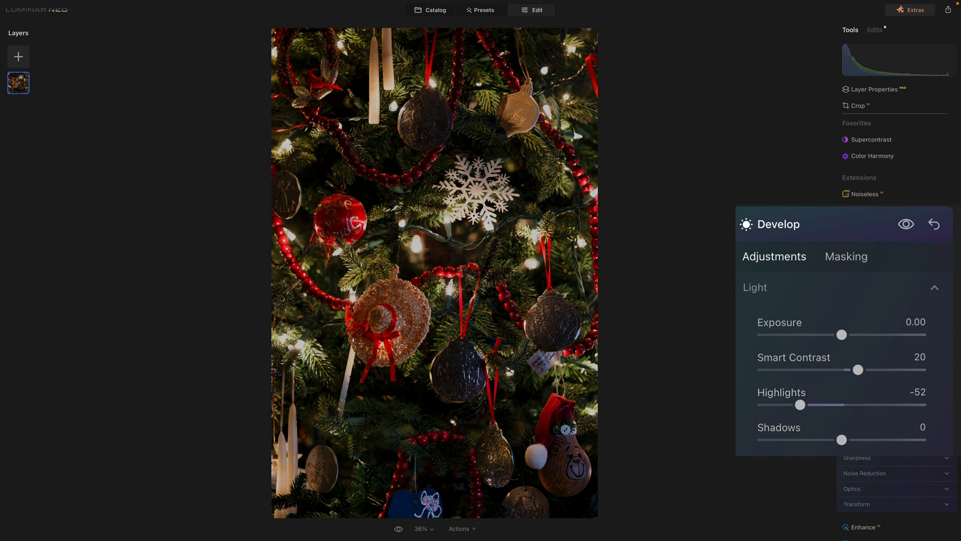
drag(841, 439, 904, 440)
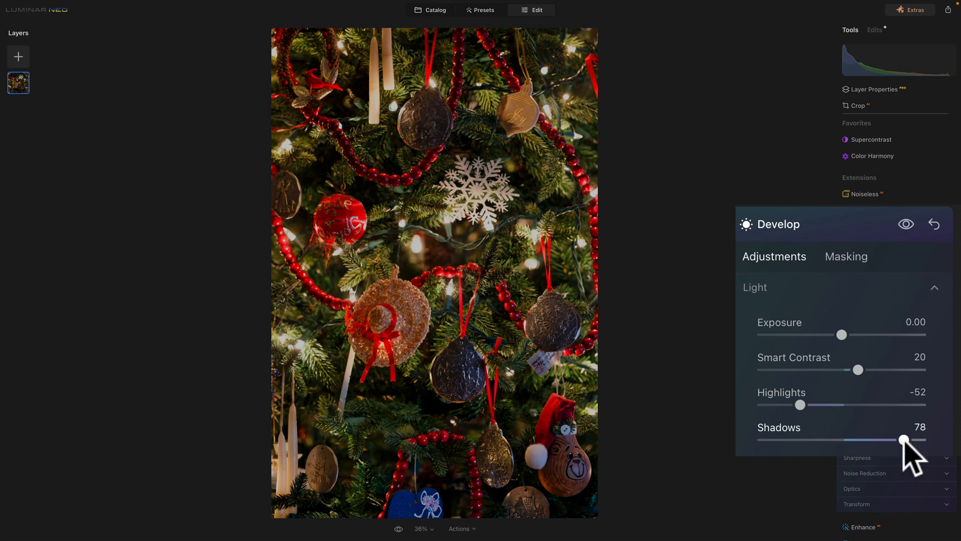
click(904, 440)
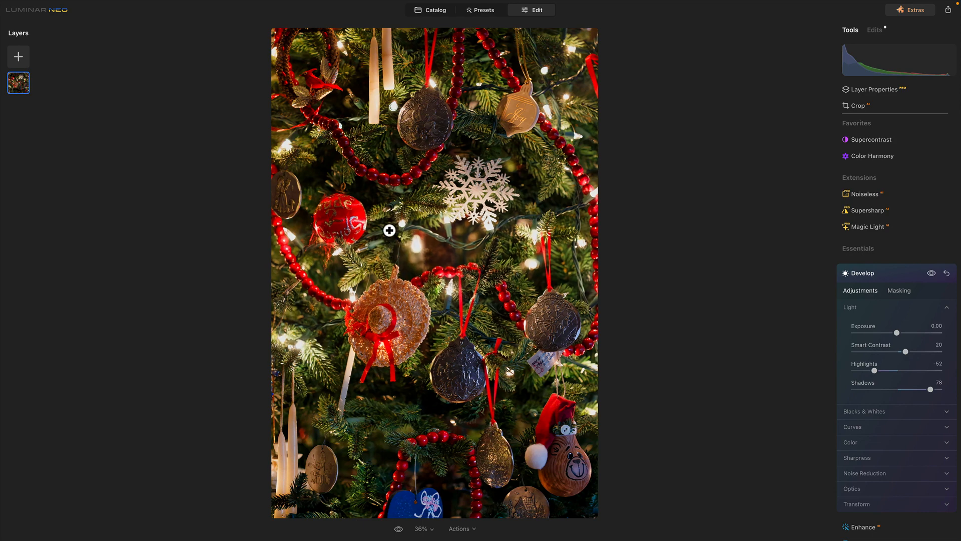
- Inspect the tree lights in the f/2.8 photo at 100% zoom and return to the catalog
click(410, 243)
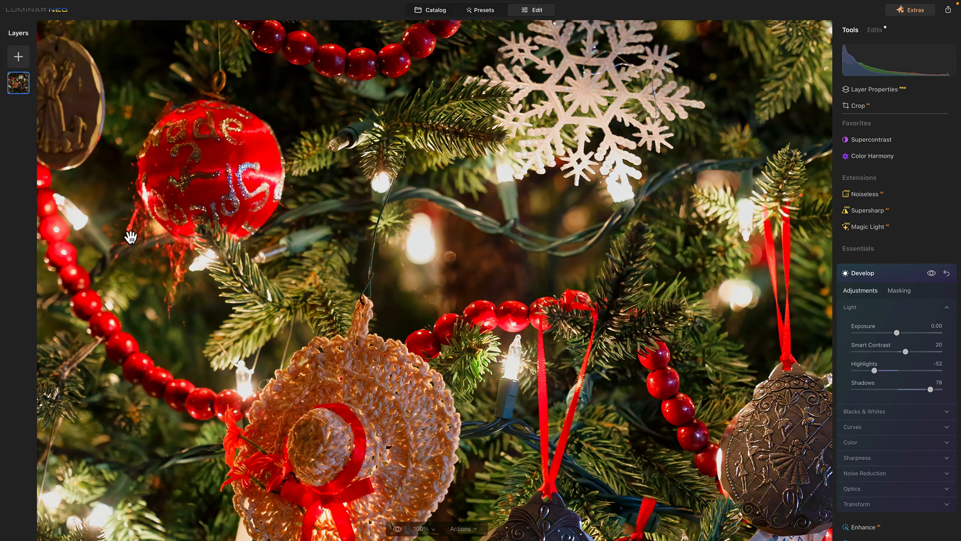
click(419, 257)
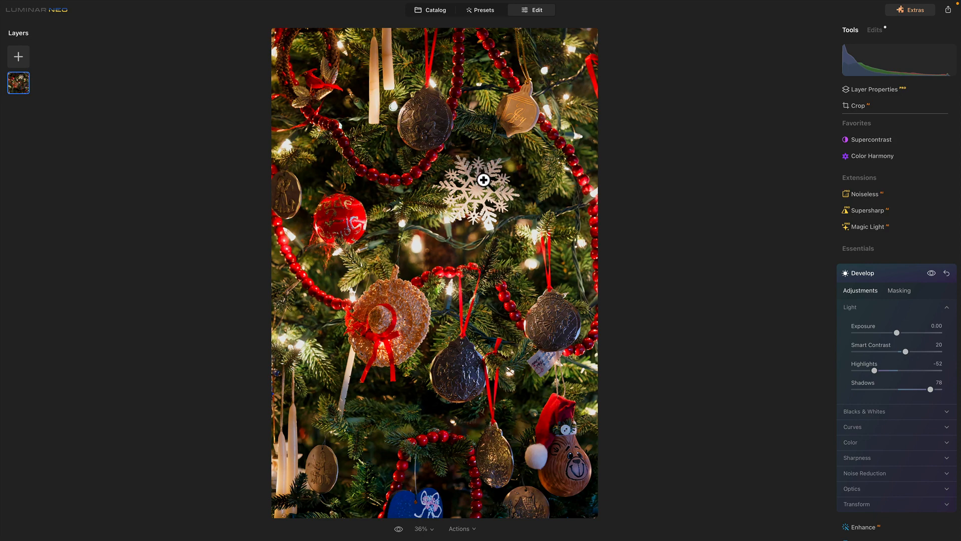
click(433, 7)
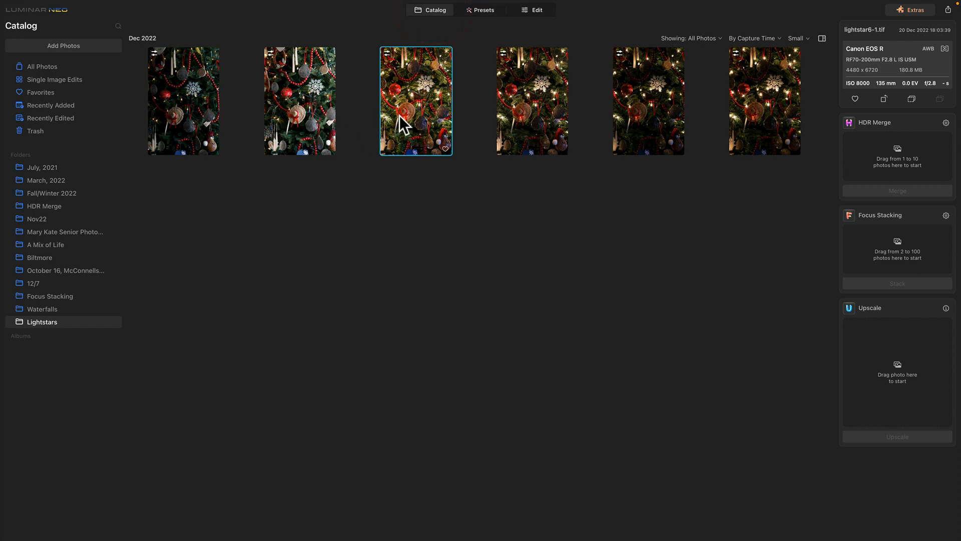
- Compare the capture settings of the Christmas tree photos and open lightstar4-1.tif, the f/9 shot, for editing
click(644, 118)
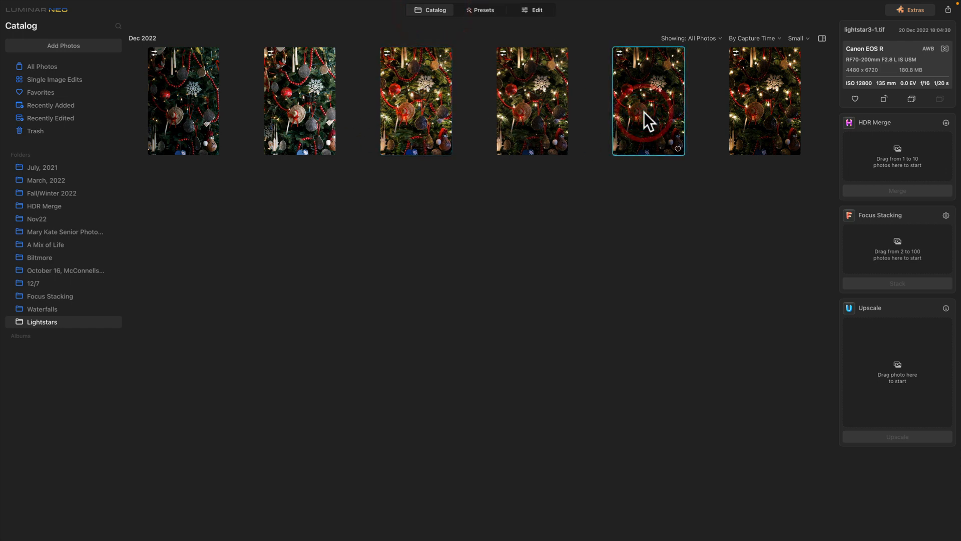
click(549, 103)
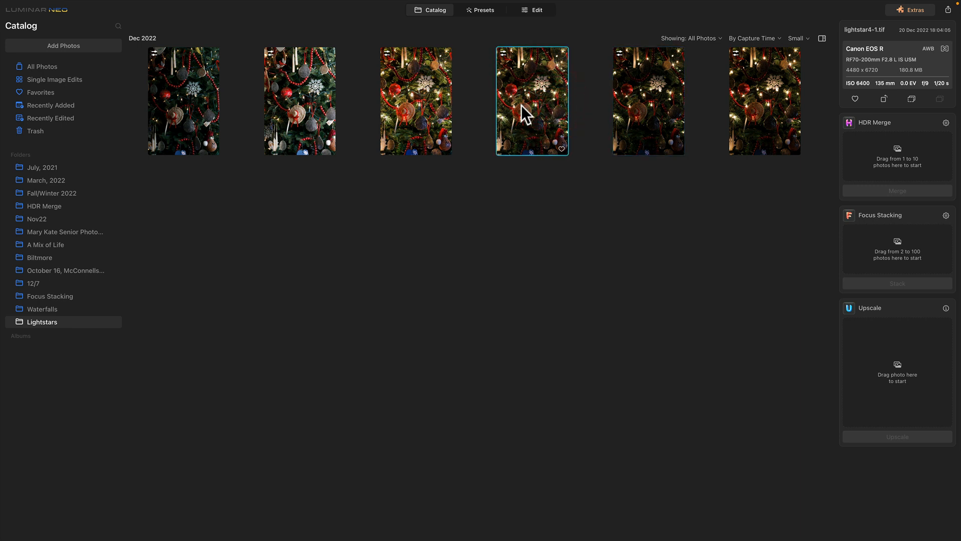
click(443, 103)
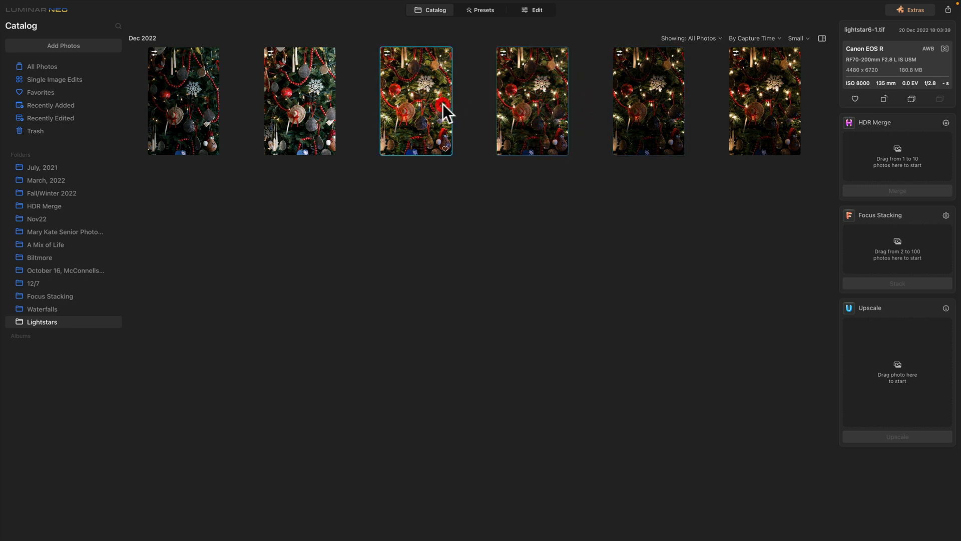
click(320, 103)
click(200, 98)
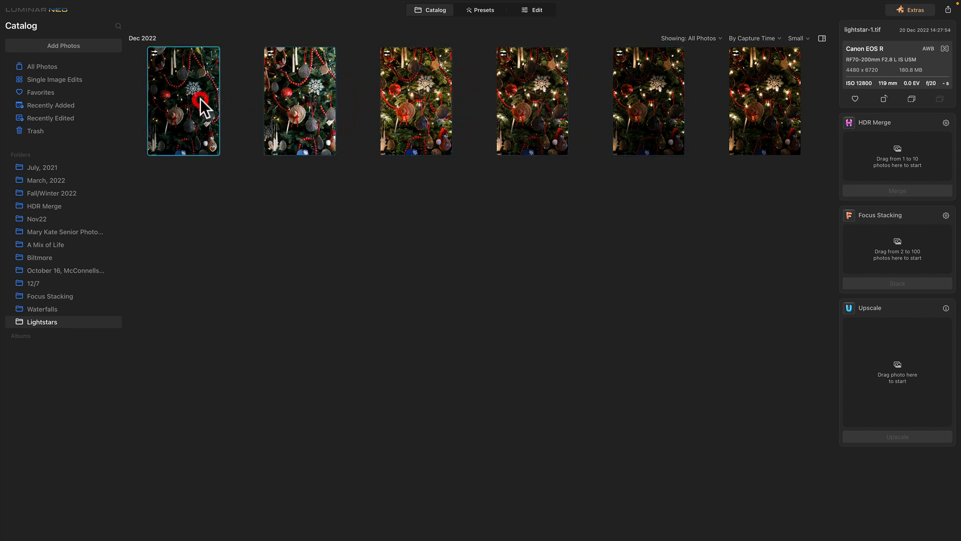
click(531, 96)
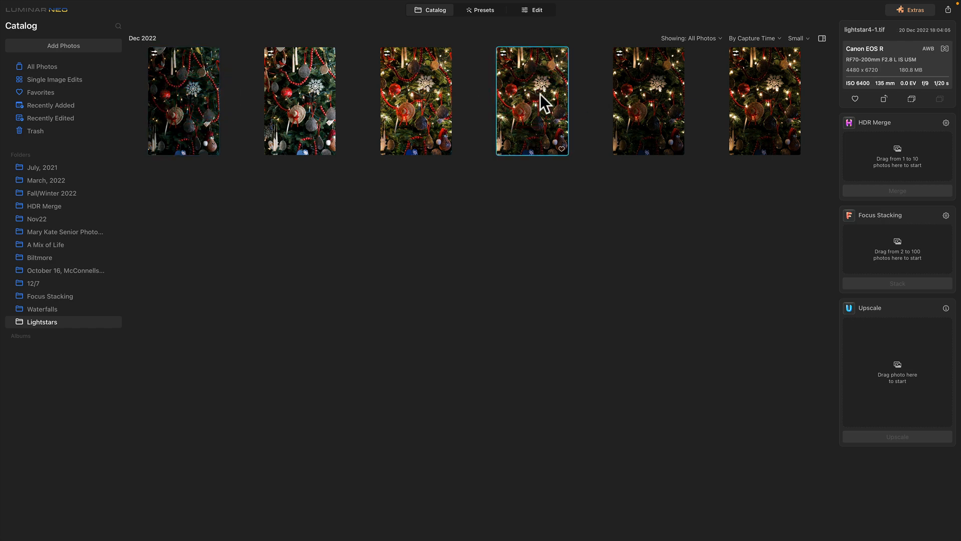
click(535, 11)
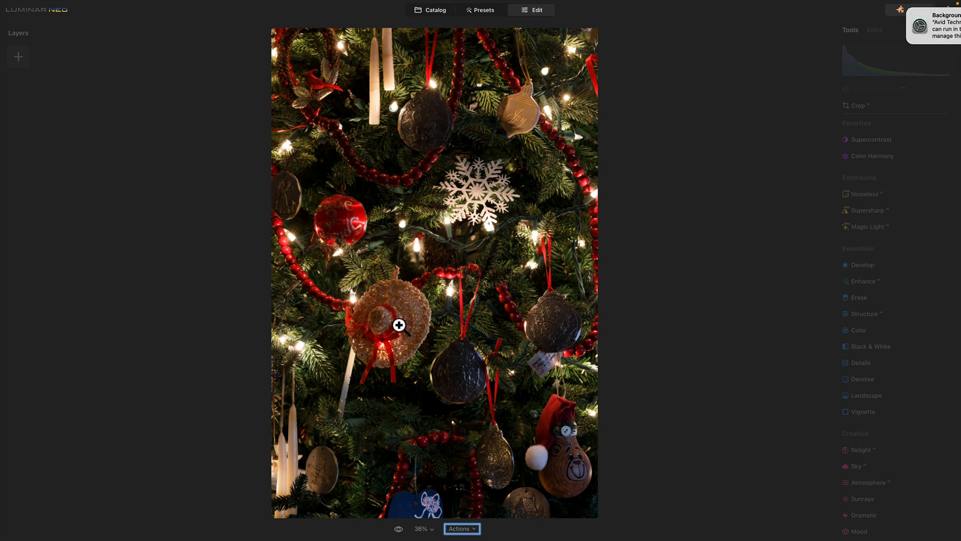
- Dismiss the background items notification and turn on Do Not Disturb until tomorrow morning
click(744, 196)
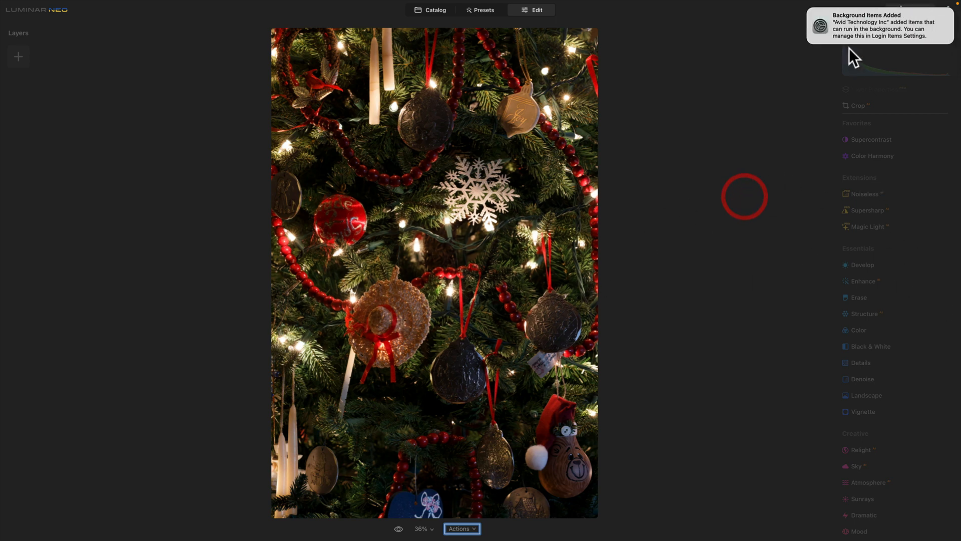
click(808, 9)
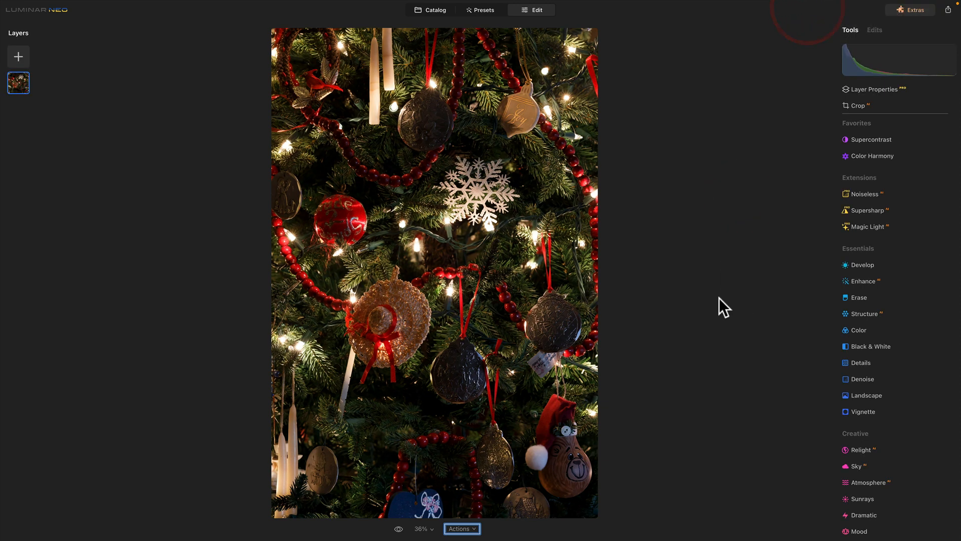
mouse_move(816, 2)
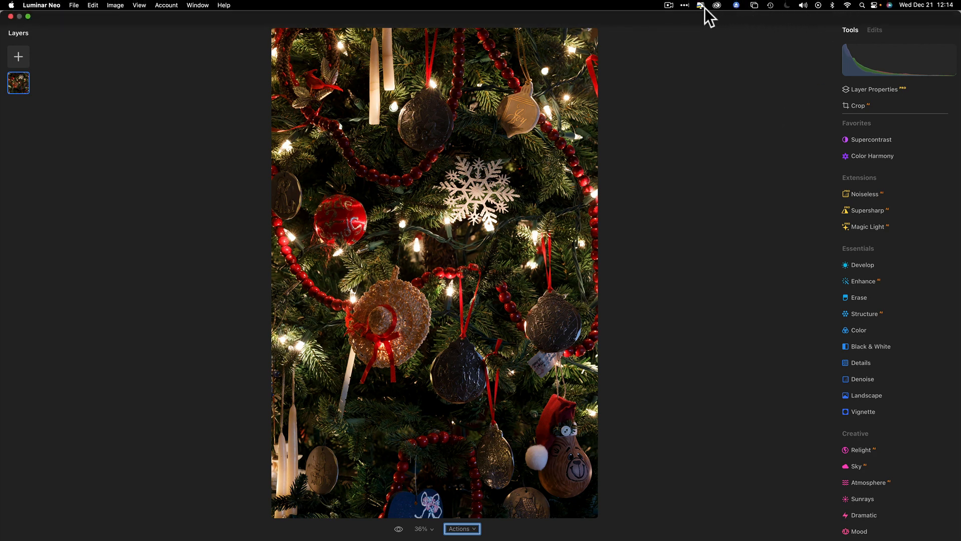
click(787, 5)
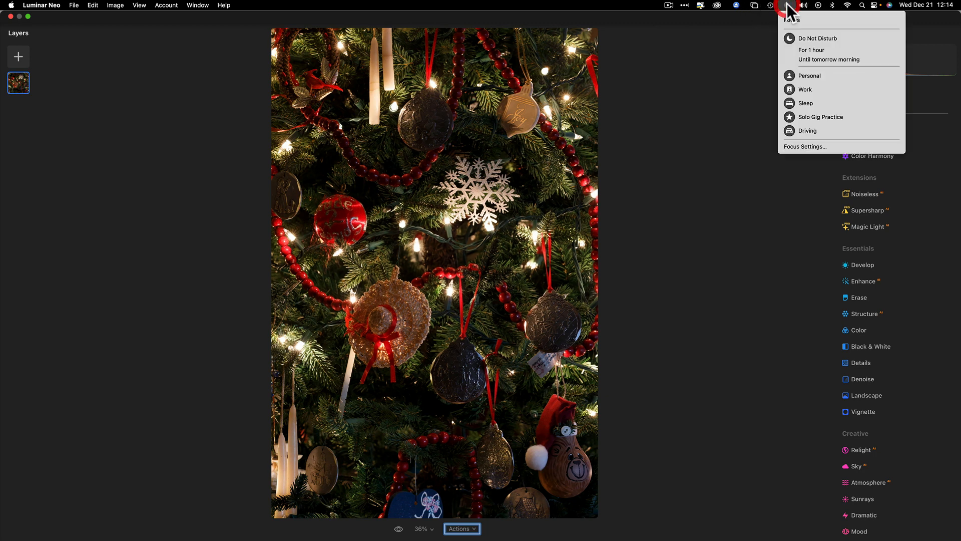
click(826, 59)
click(738, 190)
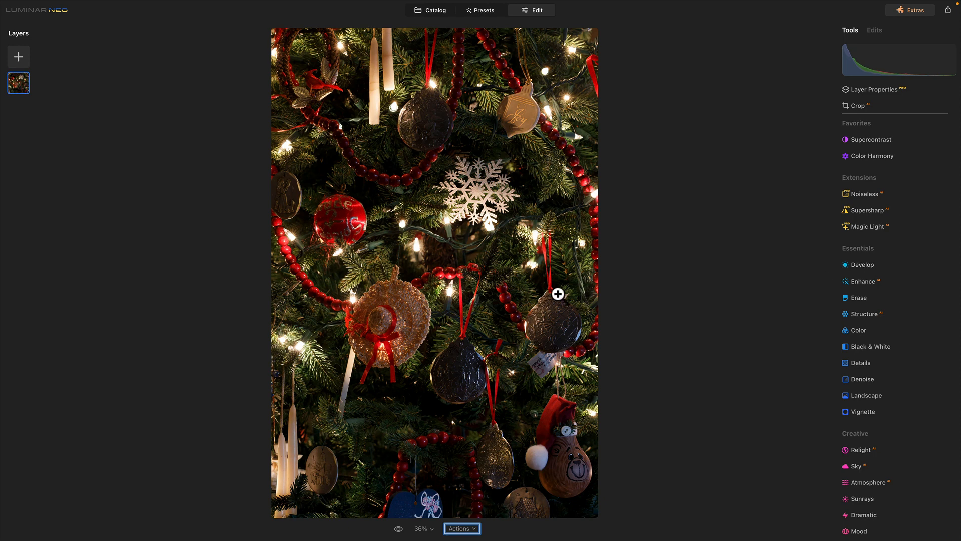
- In Develop, set Smart Contrast to 20, Highlights to -52 and Shadows to 78 on the f/9 photo
click(856, 264)
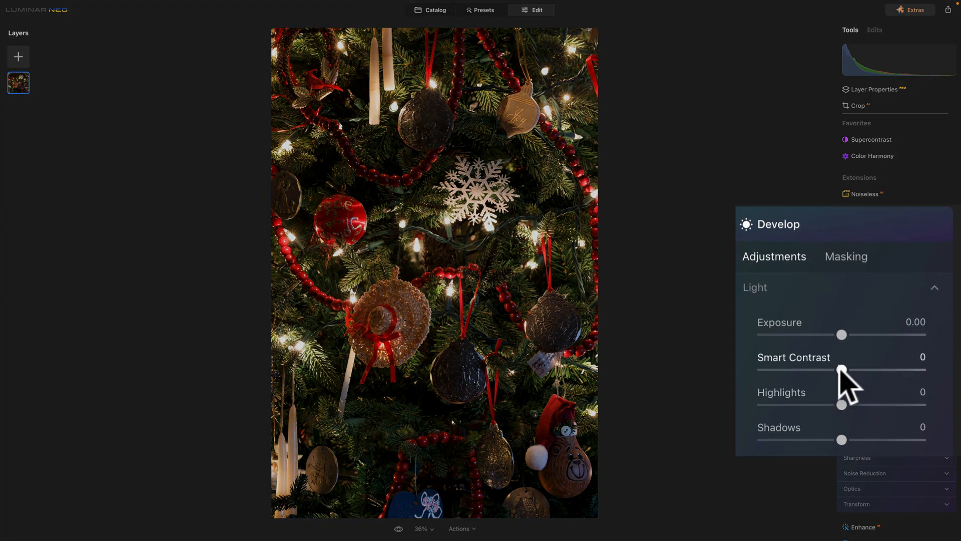
drag(841, 369, 858, 369)
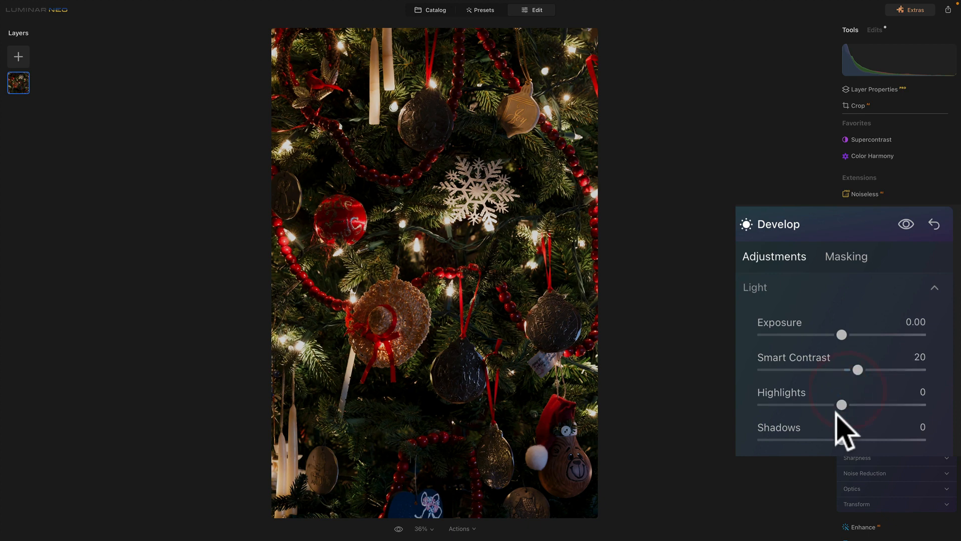
drag(841, 405, 792, 406)
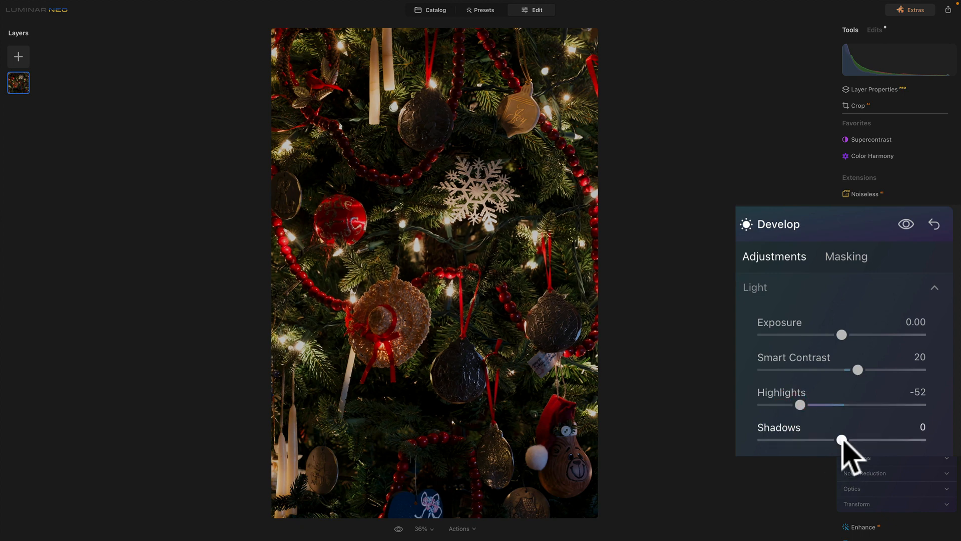
drag(841, 439, 903, 440)
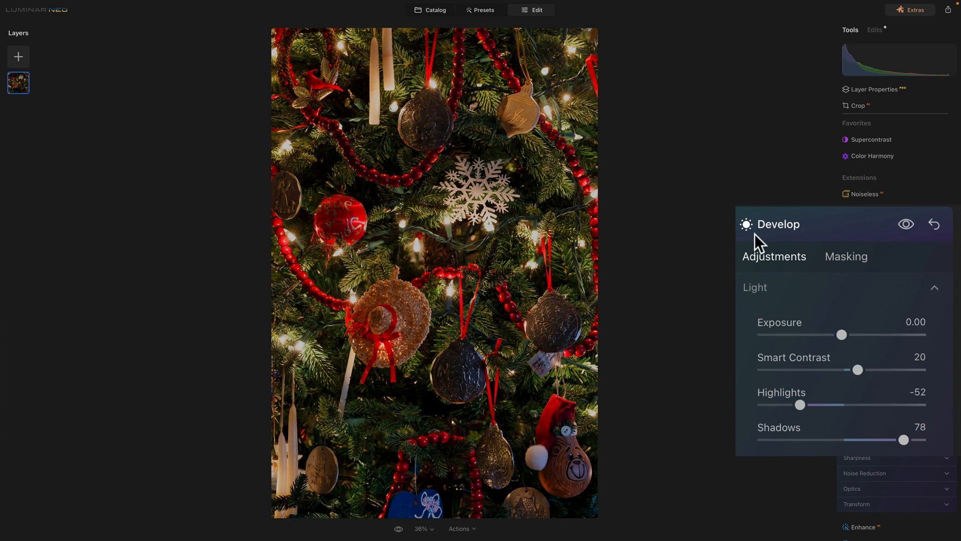
- Inspect the tree lights in the f/9 photo at 100% zoom and return to the catalog
click(456, 282)
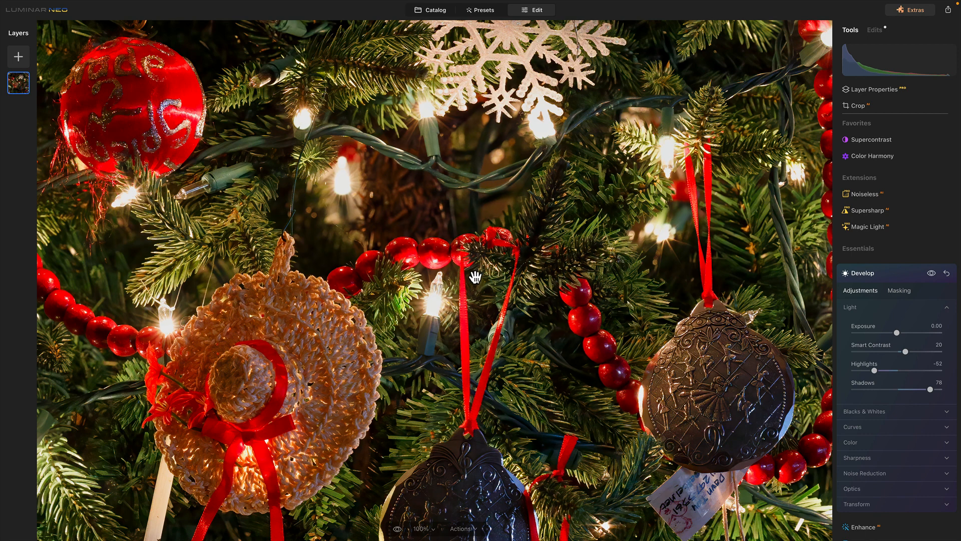
click(452, 286)
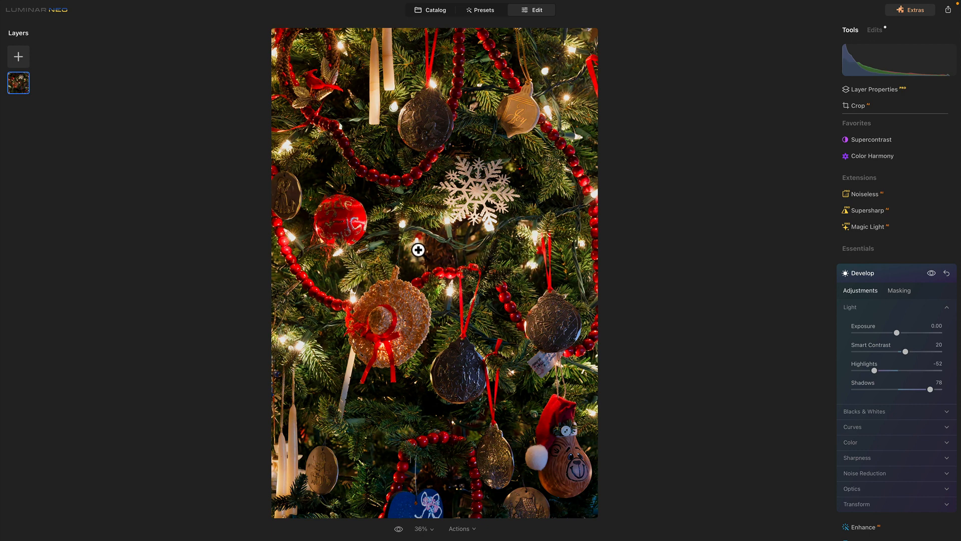
click(441, 11)
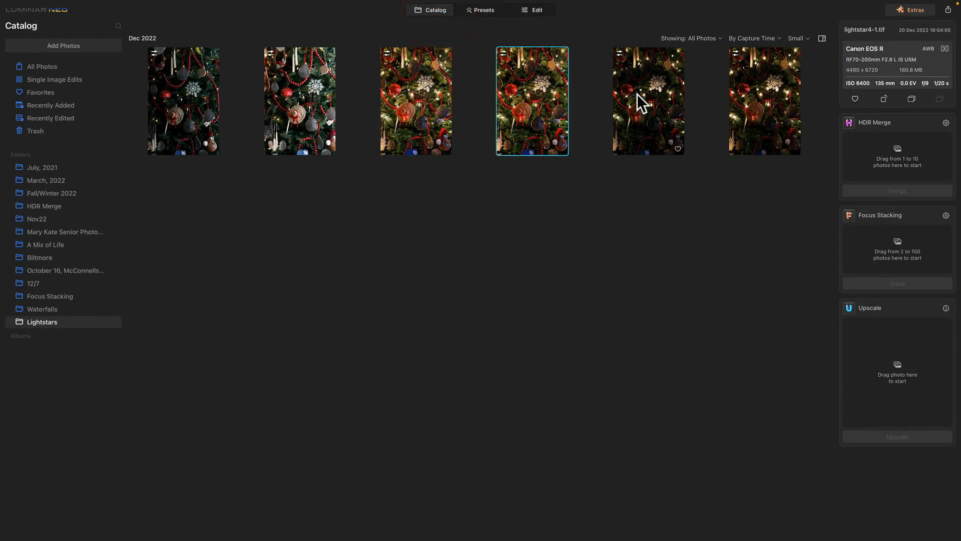
- Compare the aperture, ISO and shutter settings of the six Christmas tree photos in the Lightstars folder
click(637, 94)
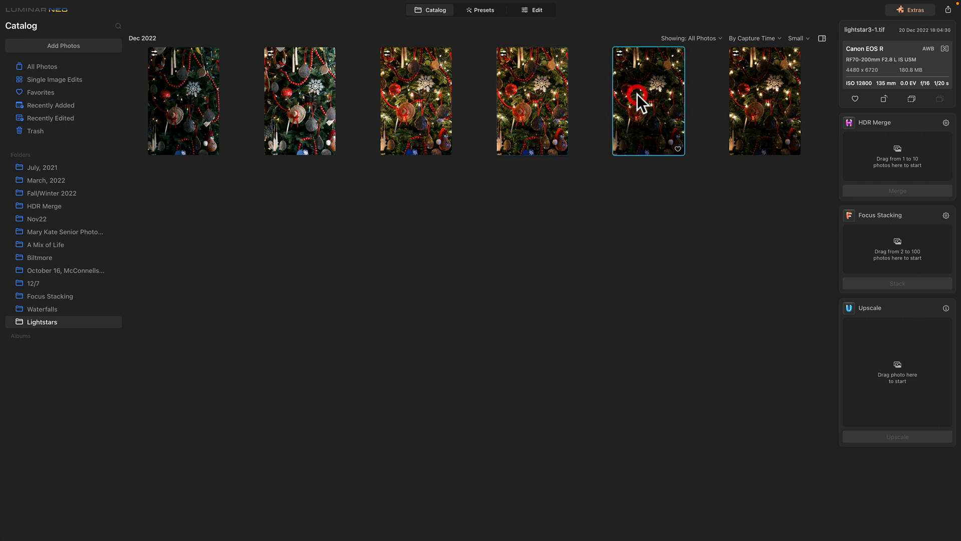
click(746, 94)
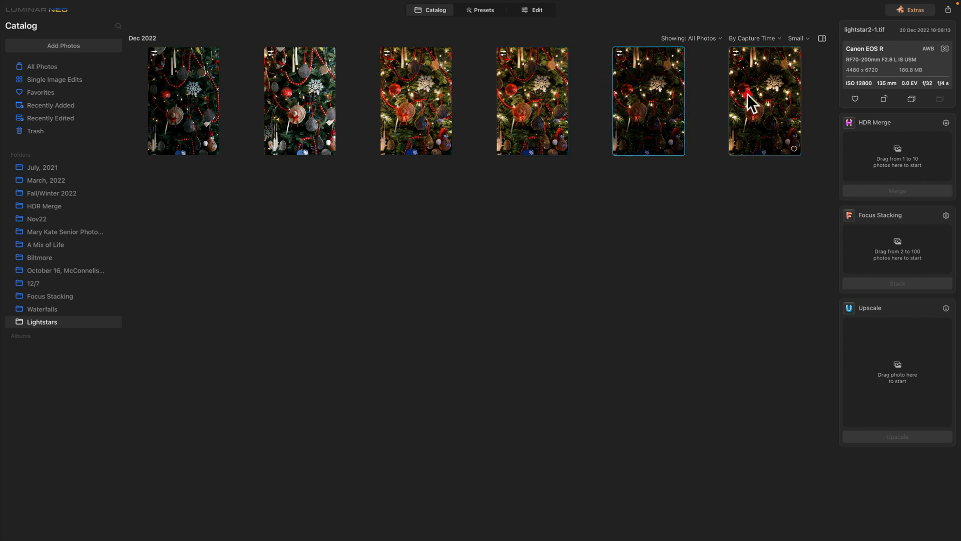
click(422, 104)
click(310, 103)
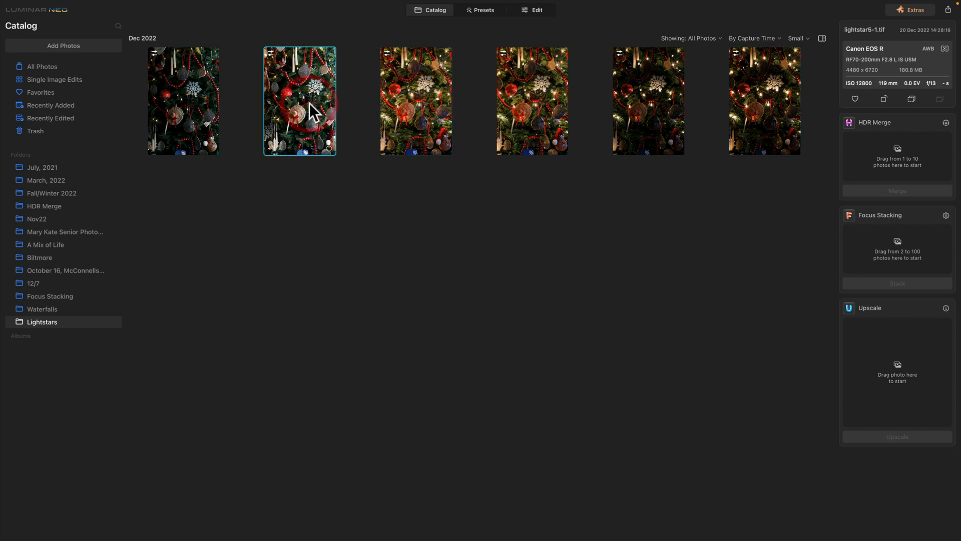
click(190, 101)
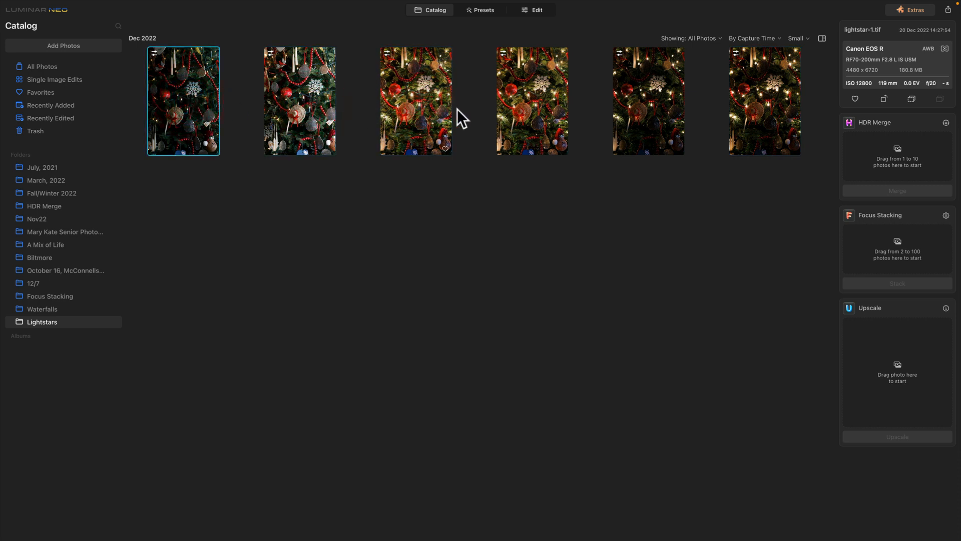
click(507, 93)
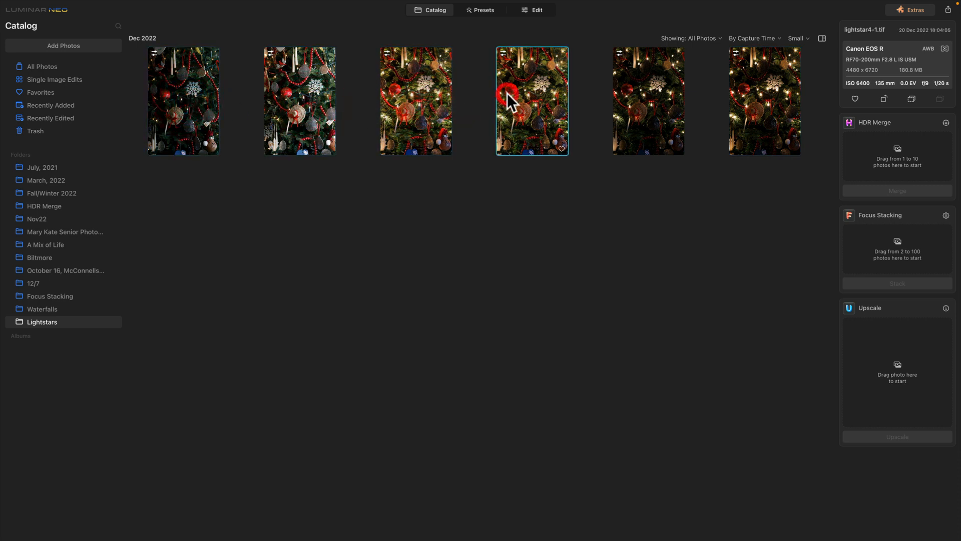
click(649, 92)
click(305, 99)
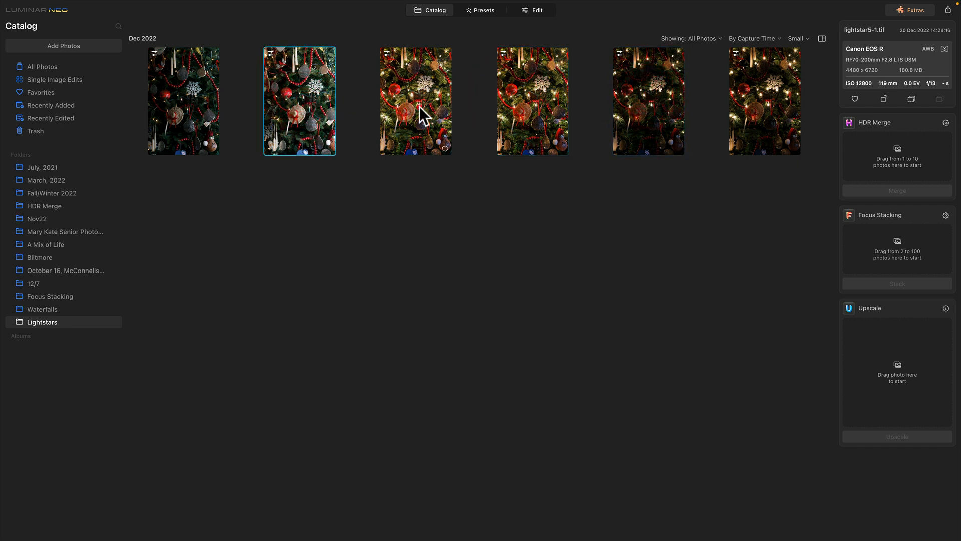
click(287, 99)
click(194, 97)
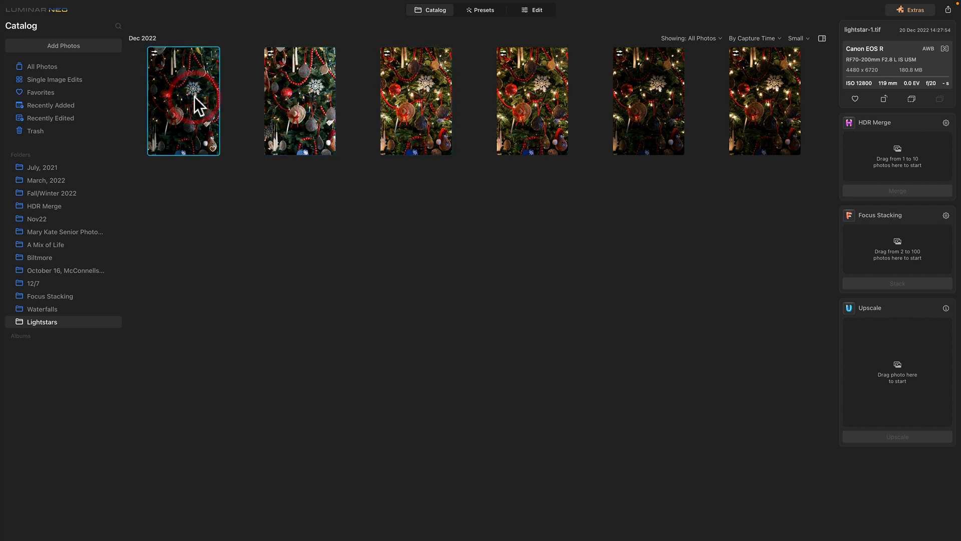
- Open the f/13 tree photo for editing and check the program's version information
click(283, 106)
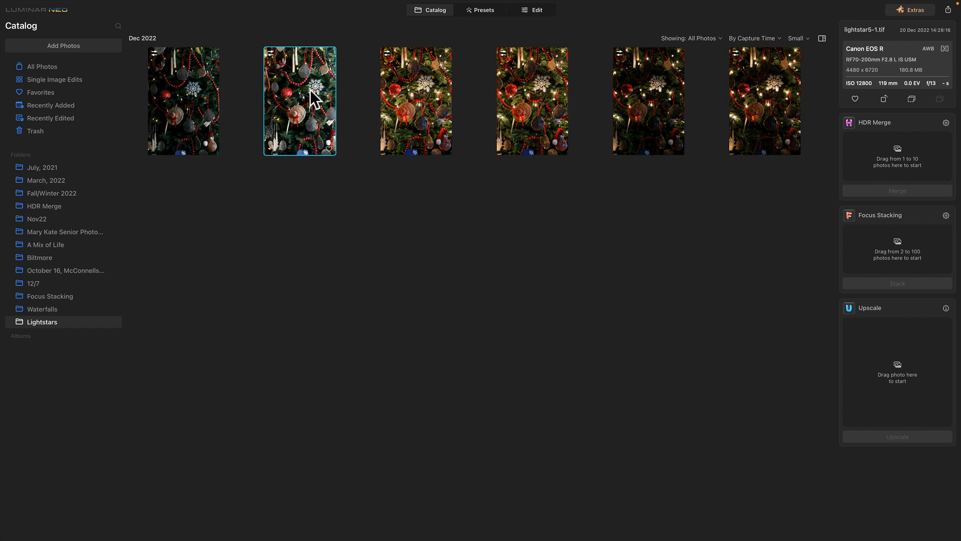
click(537, 8)
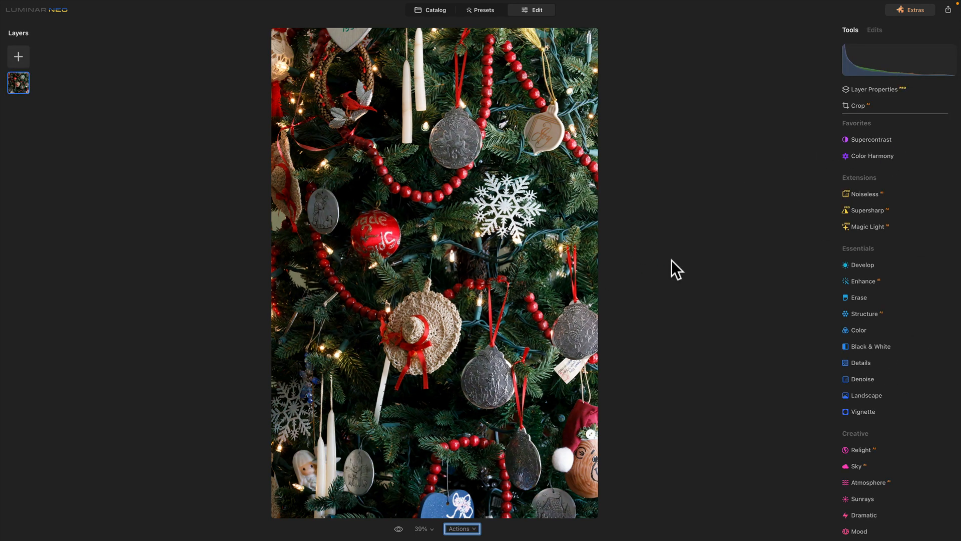
mouse_move(179, 3)
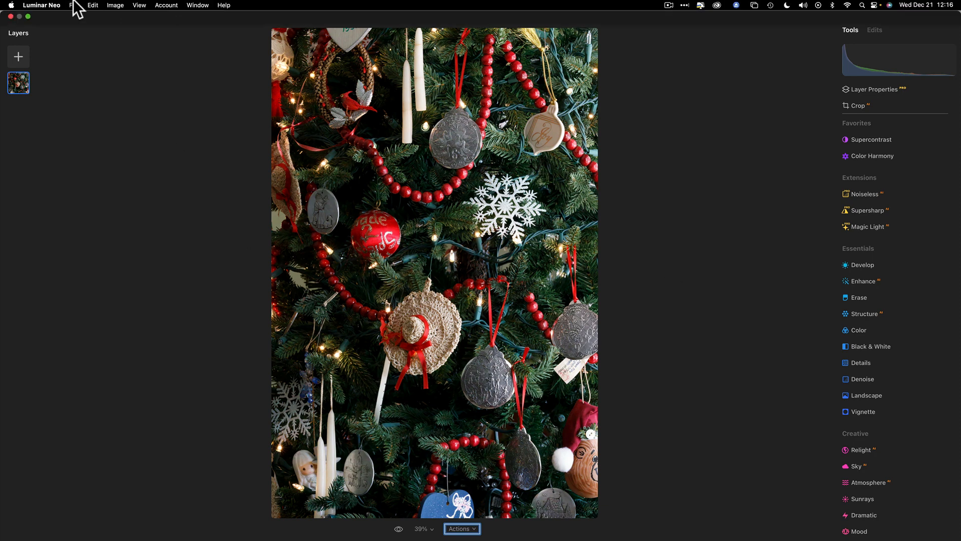
click(43, 6)
click(55, 17)
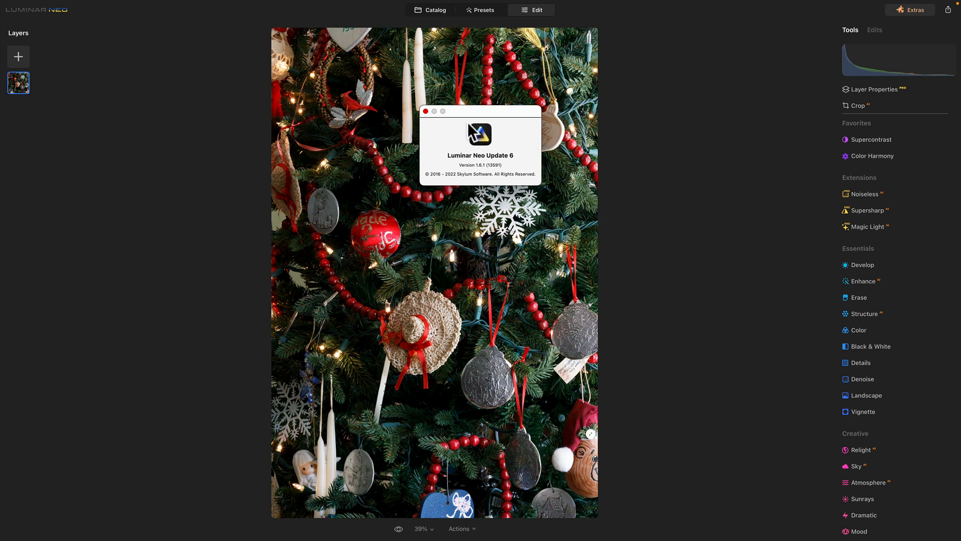
click(425, 111)
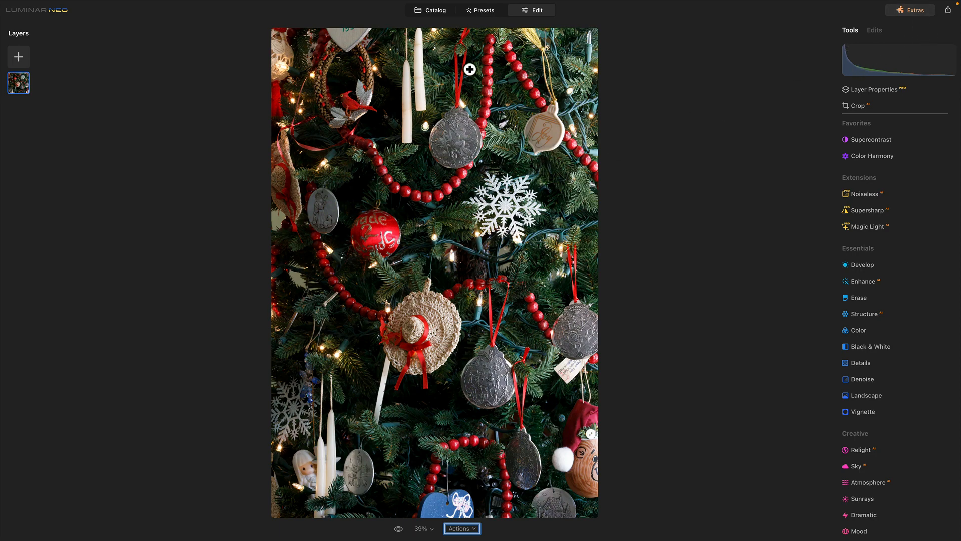
- Recheck the f/13 photo's capture settings, inspect its tree lights at 100% zoom in the editor, and return to the catalog
click(444, 13)
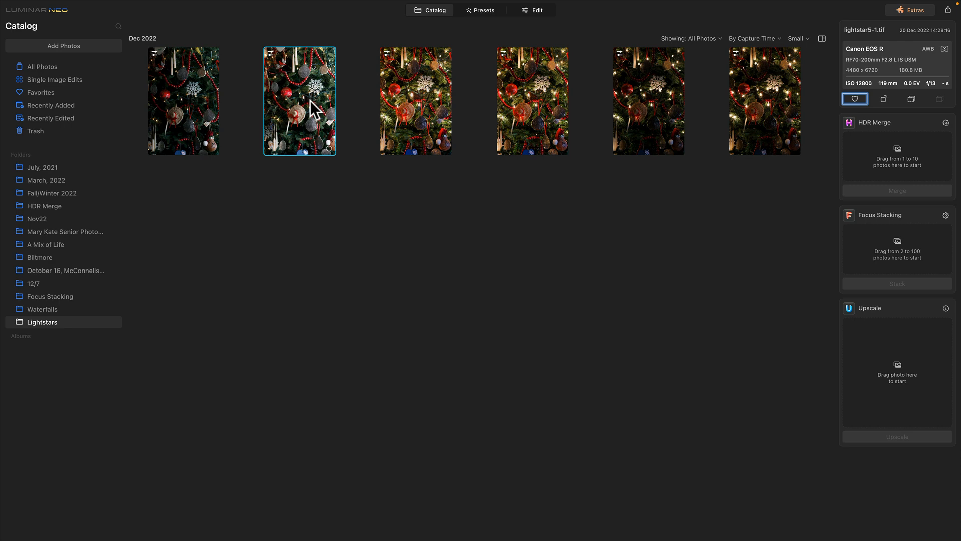
click(539, 10)
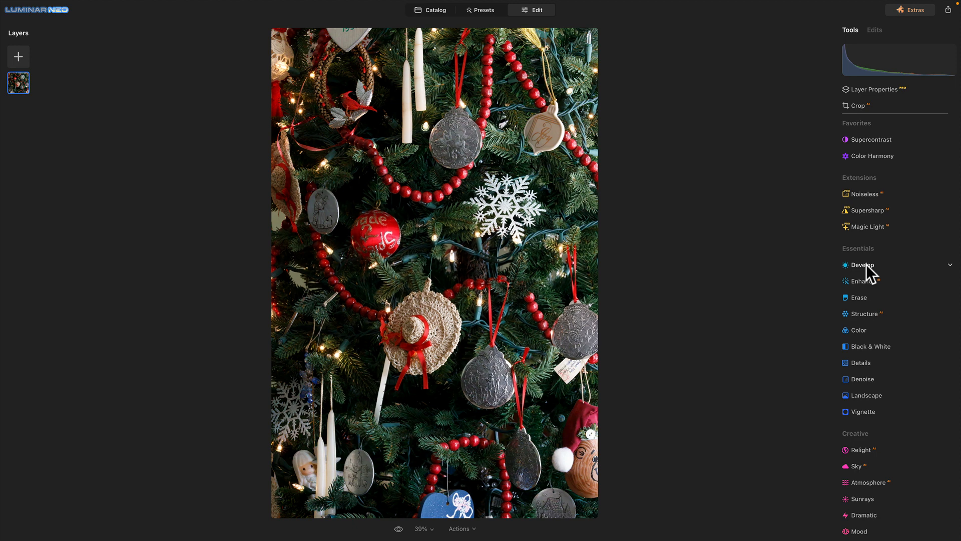
click(430, 264)
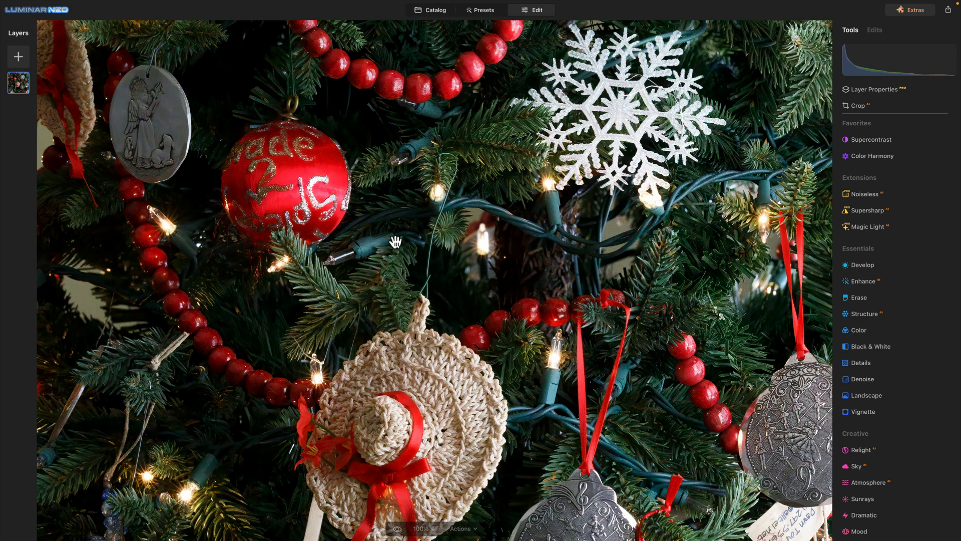
click(417, 264)
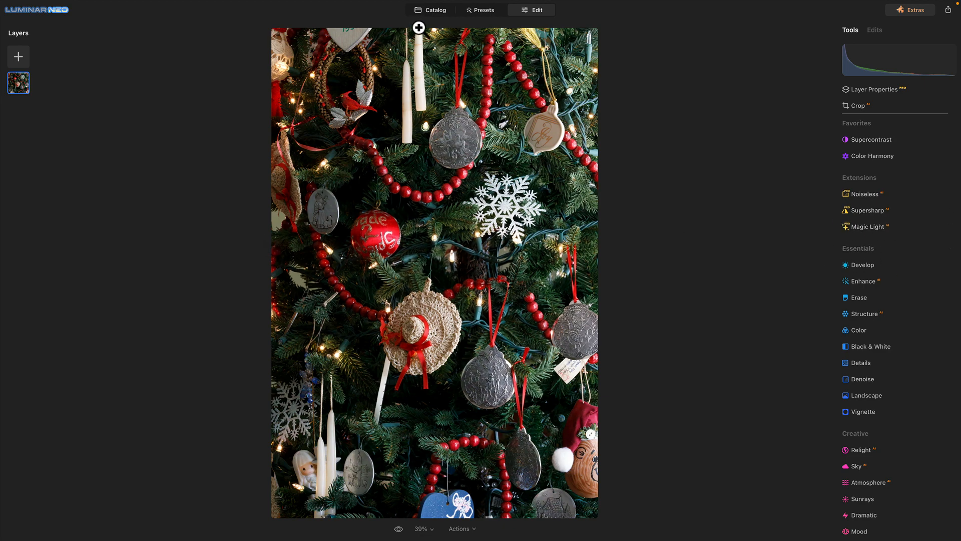
click(434, 10)
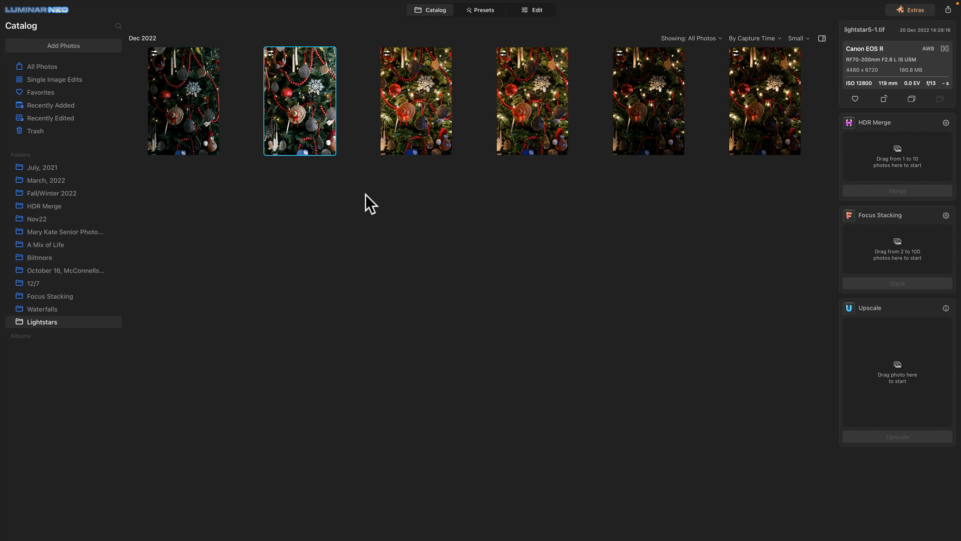
- Review the aperture and ISO settings of all six Christmas tree photos, from the f/20 shot through the f/32 shot
click(196, 93)
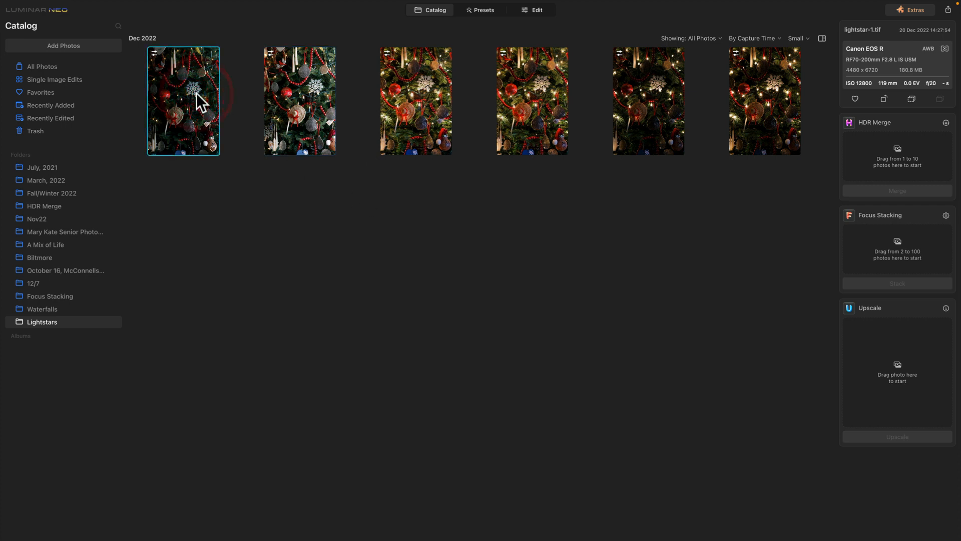
click(303, 99)
click(400, 98)
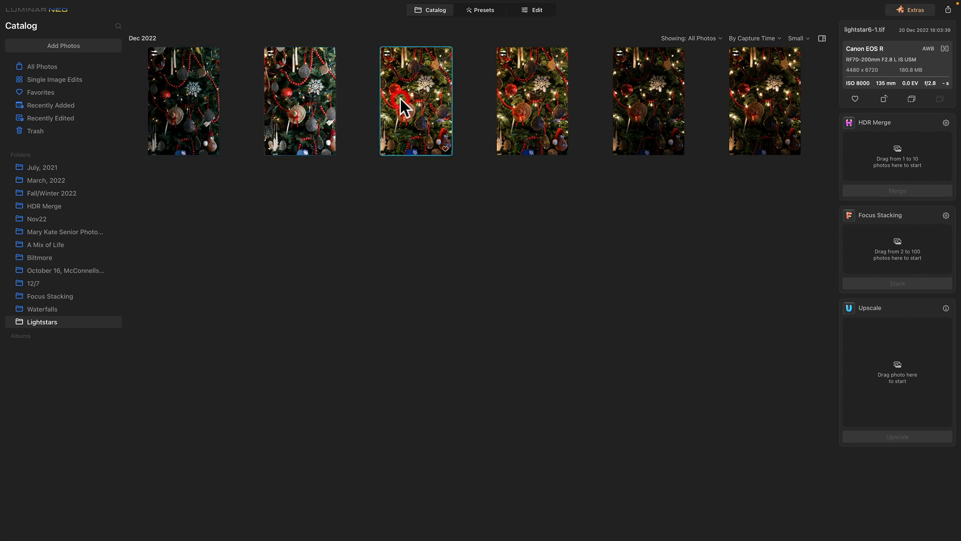
click(537, 92)
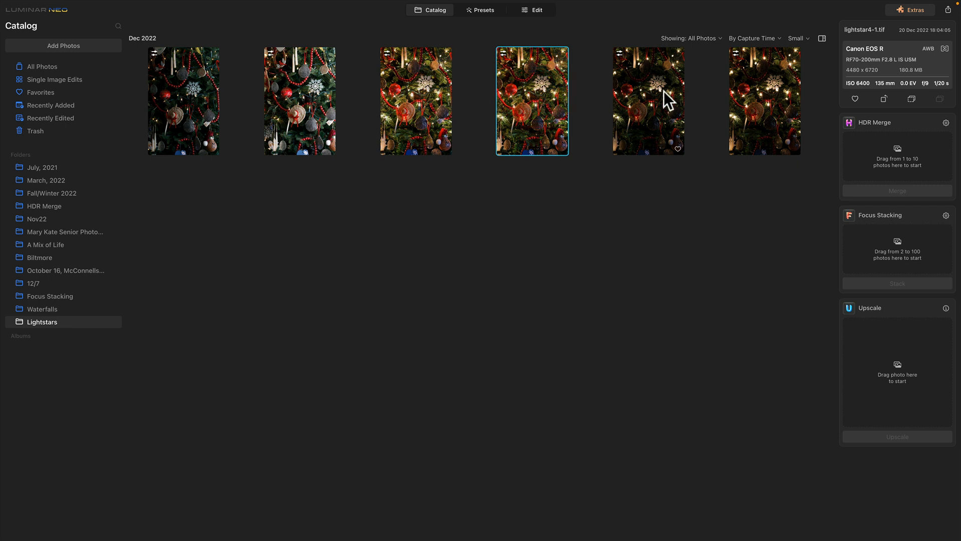
click(636, 88)
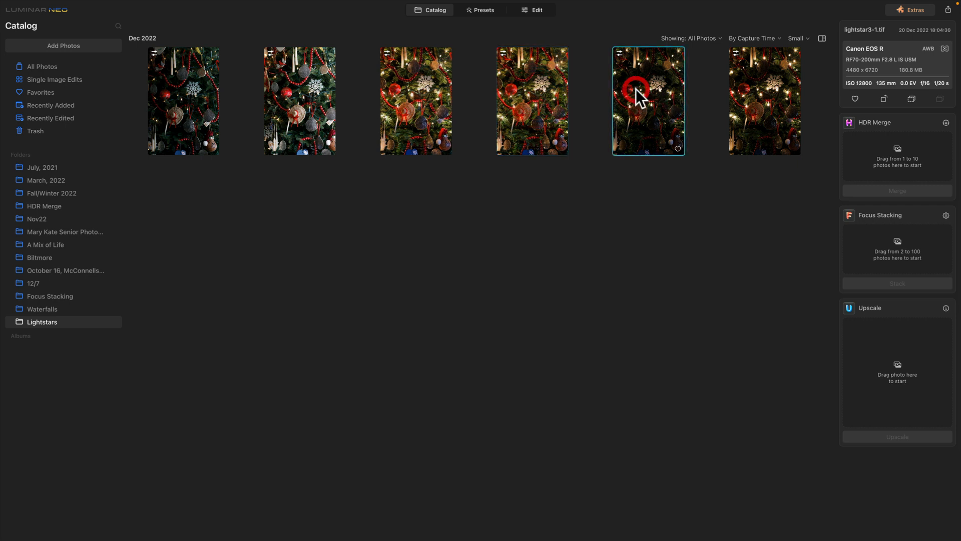
click(759, 94)
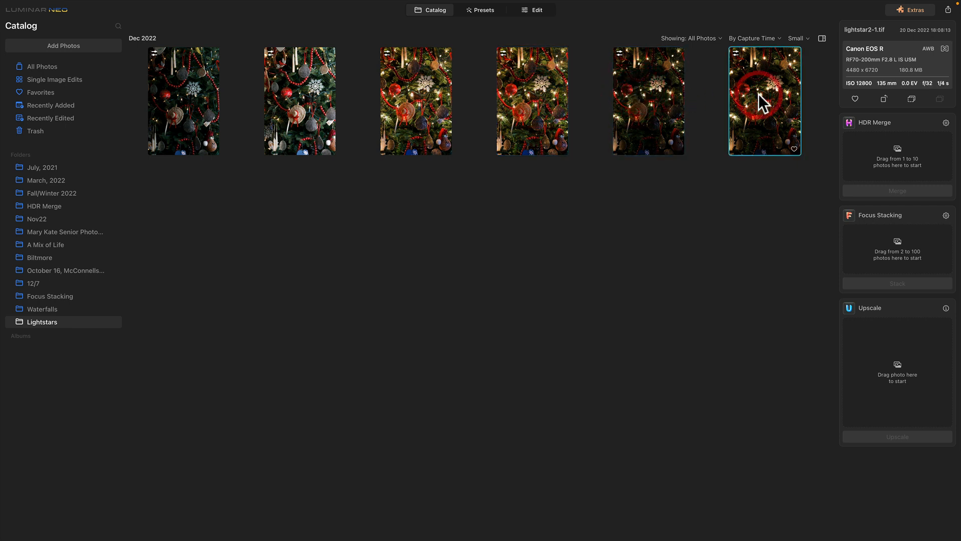
- In Develop, set Smart Contrast to 20, Highlights to -52 and Shadows to 78 on the f/16 photo
click(672, 94)
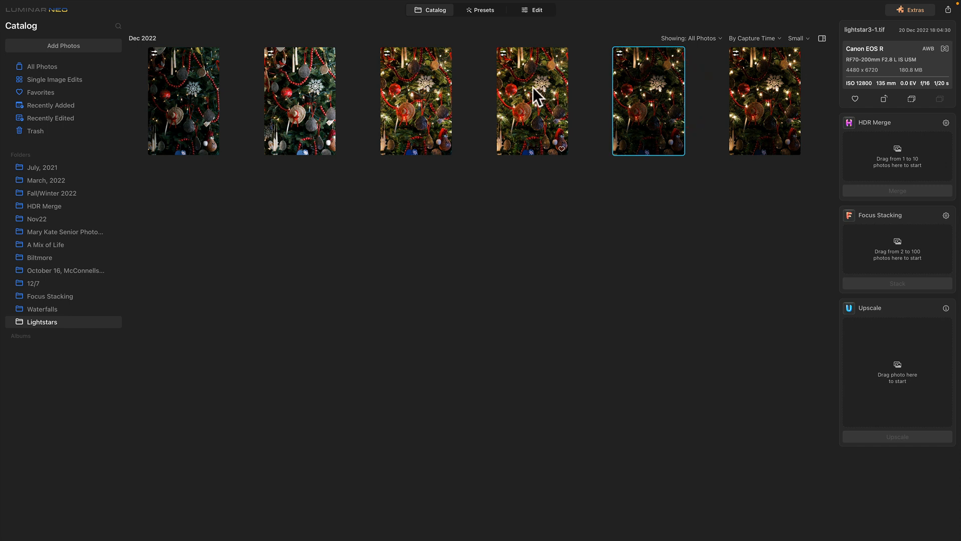
double_click(646, 96)
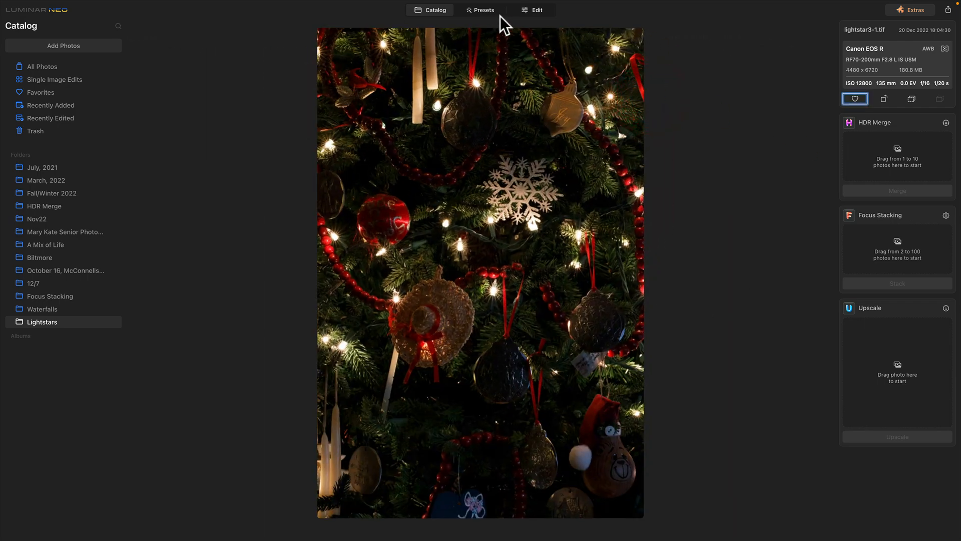
click(534, 12)
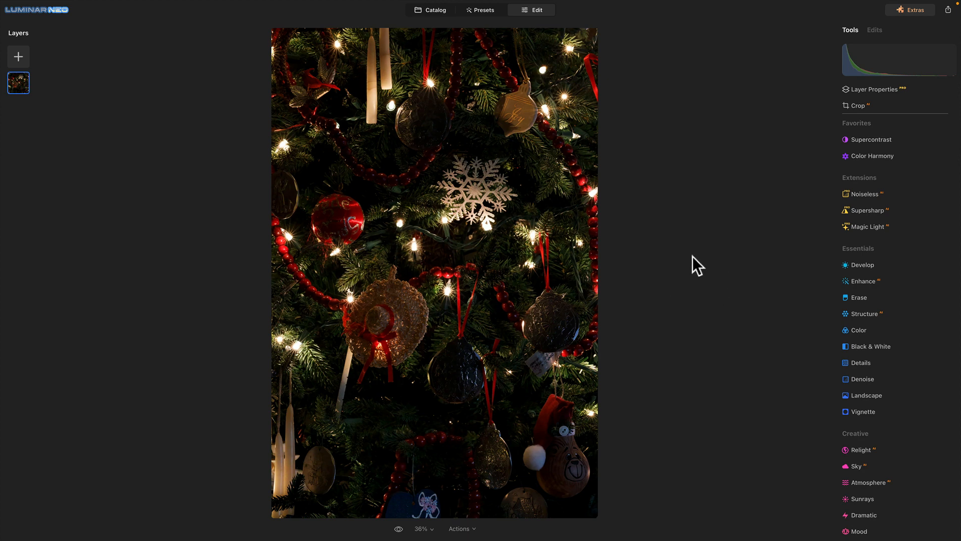
click(853, 263)
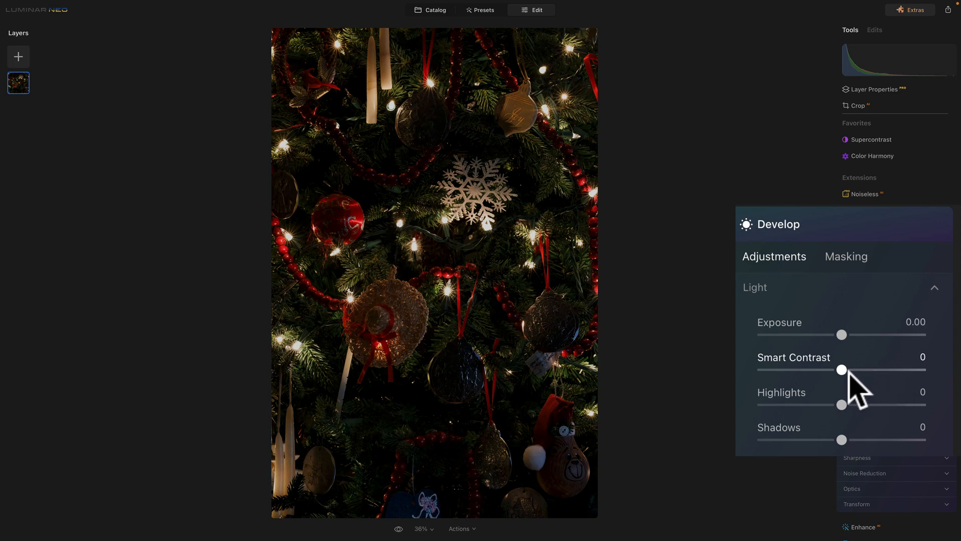
mouse_move(841, 370)
mouse_down()
mouse_move(873, 370)
mouse_move(858, 370)
mouse_up()
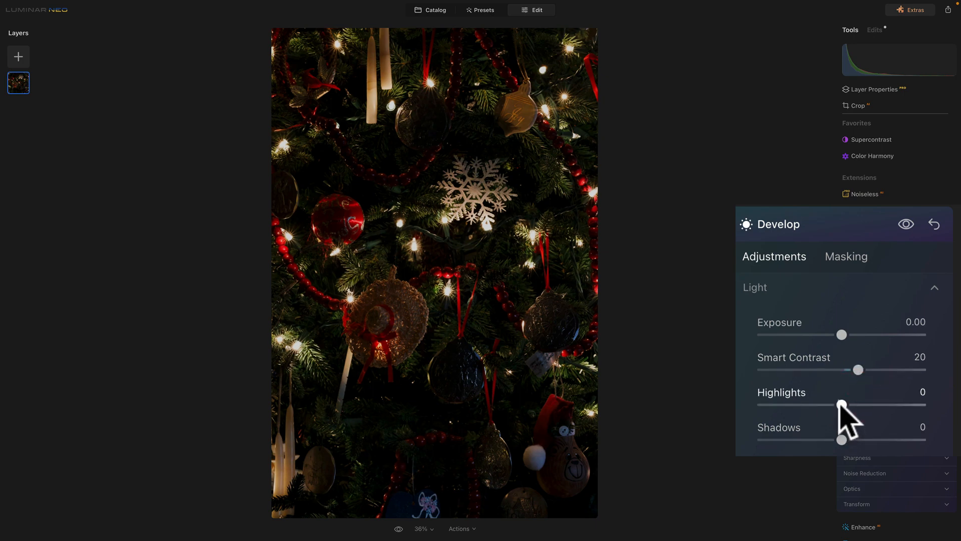
drag(842, 405, 800, 405)
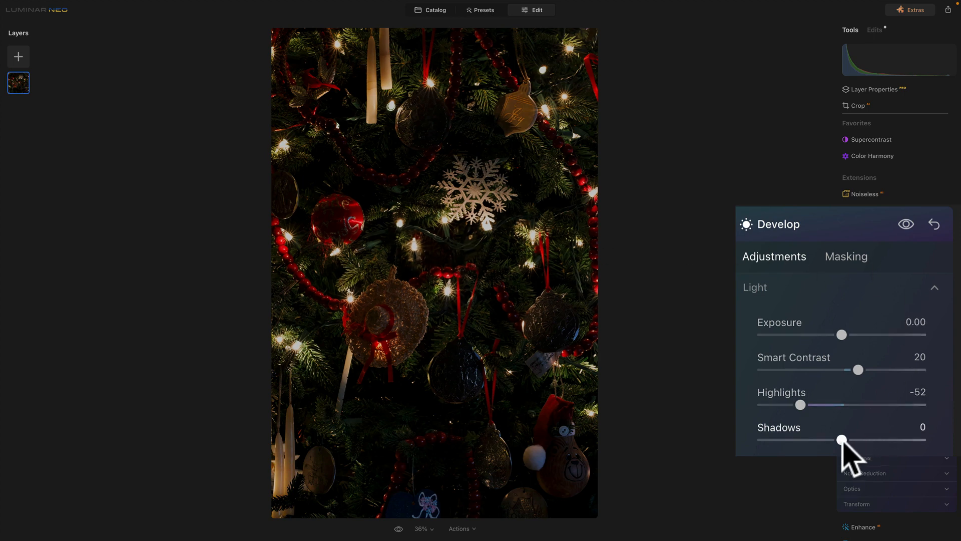
drag(842, 440, 908, 437)
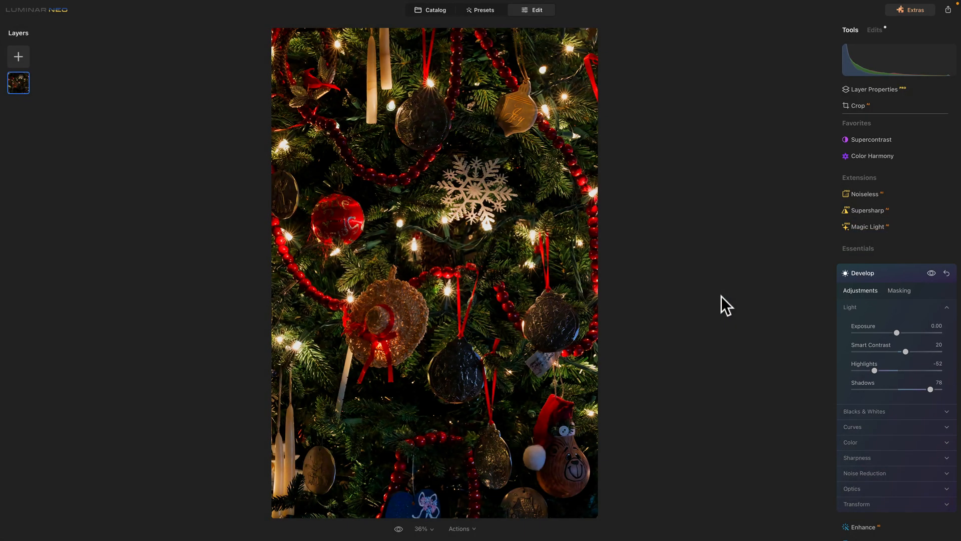
- Inspect the light stars in two areas of the f/16 photo at 100% zoom and return to the catalog
double_click(429, 304)
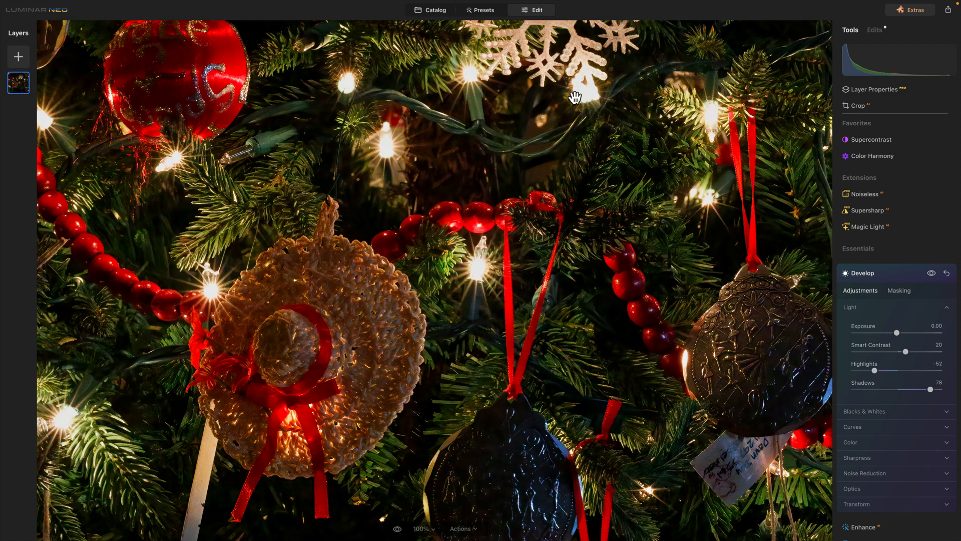
click(430, 351)
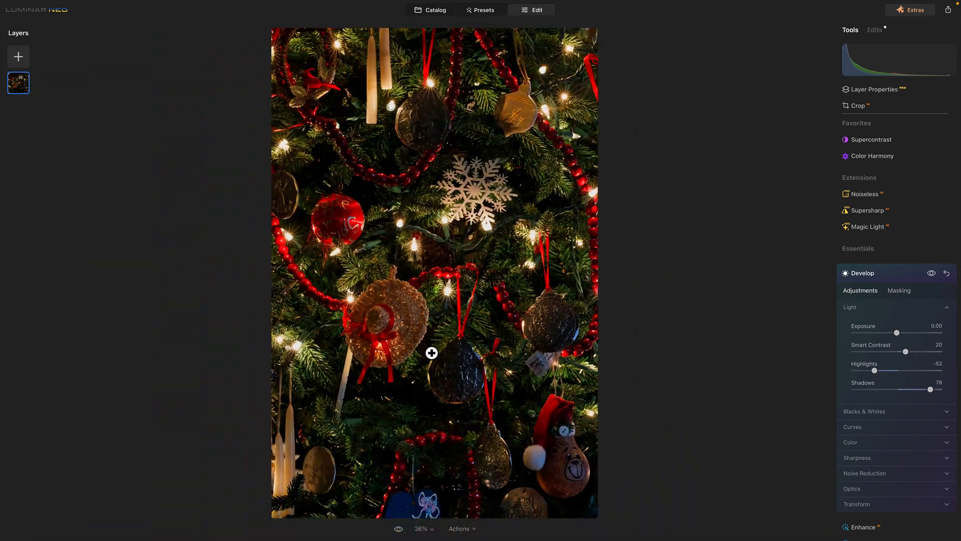
click(584, 411)
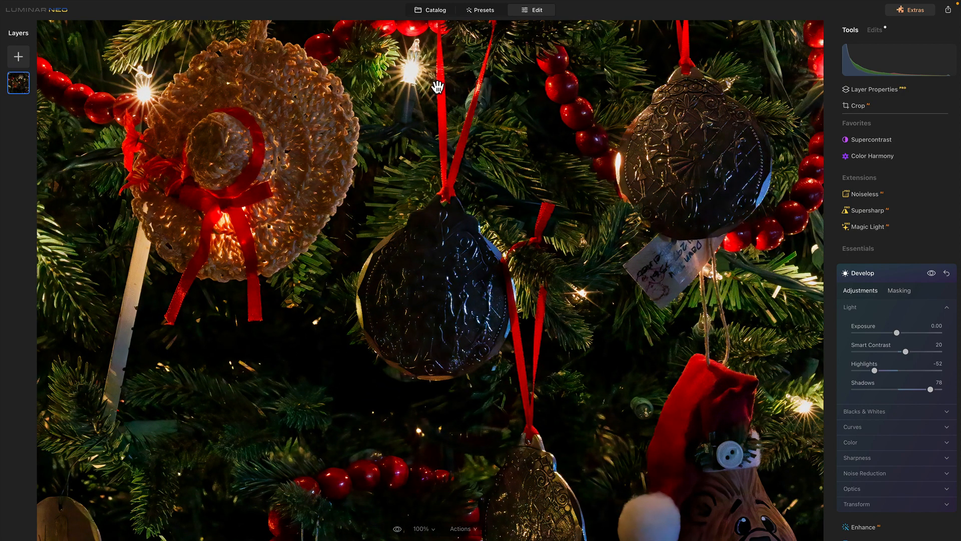
click(434, 194)
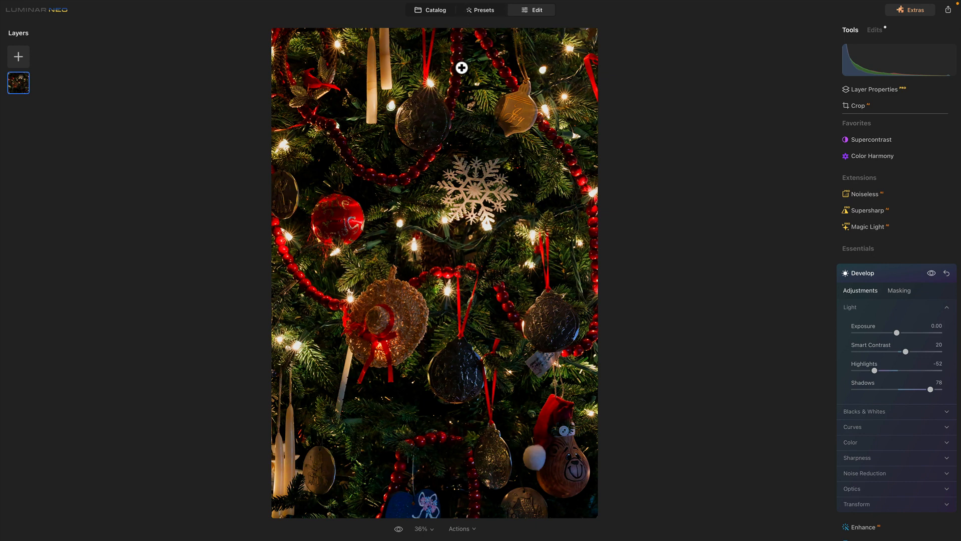
click(434, 8)
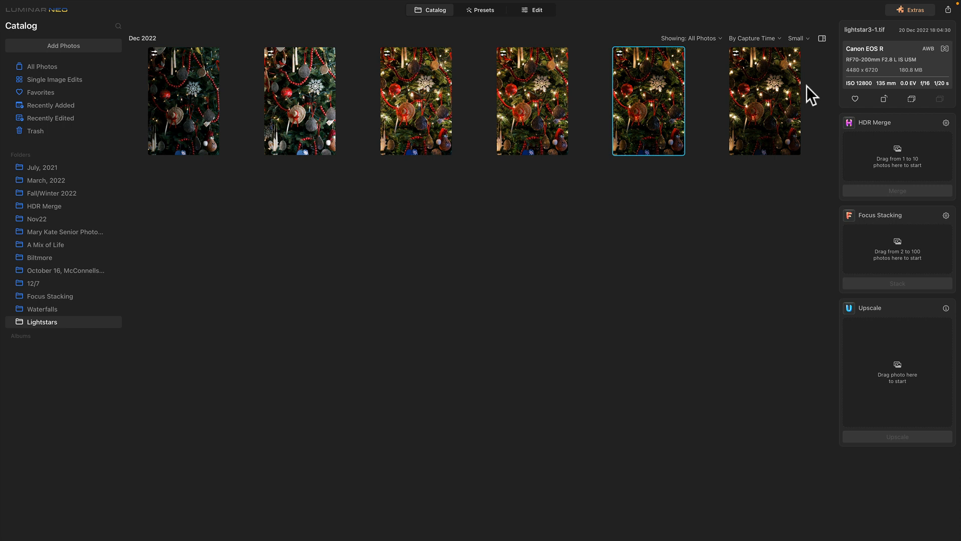
- Compare the capture settings of the f/32, f/13, f/20 and f/16 tree photos
click(750, 109)
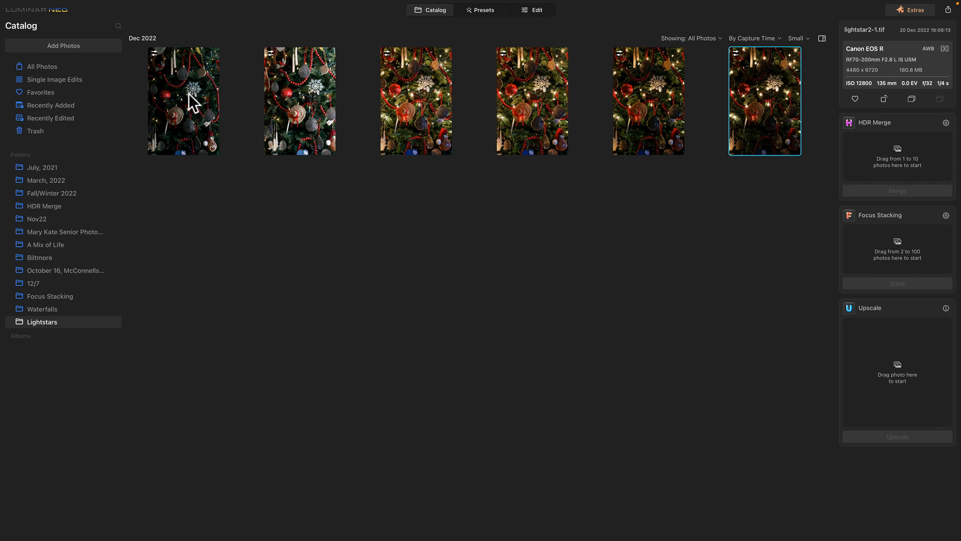
click(296, 90)
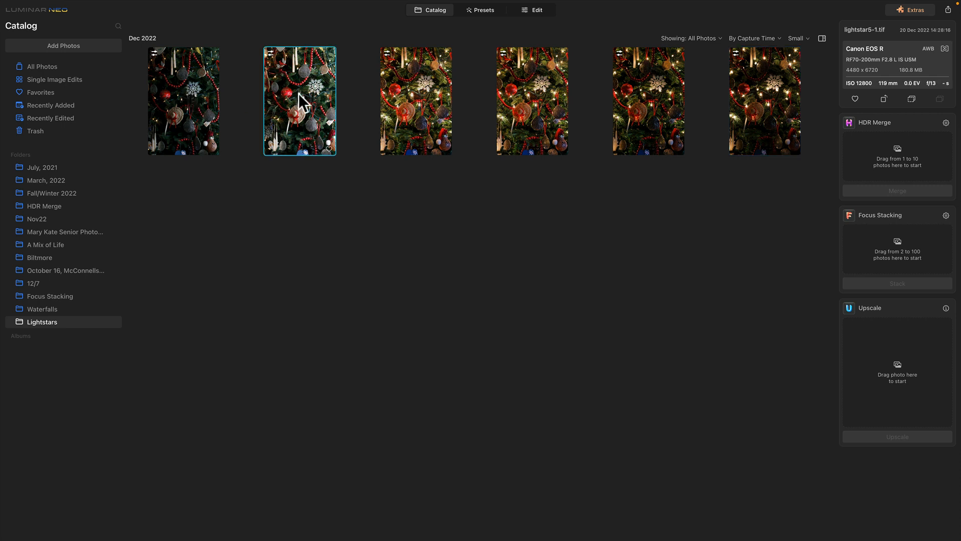
click(196, 105)
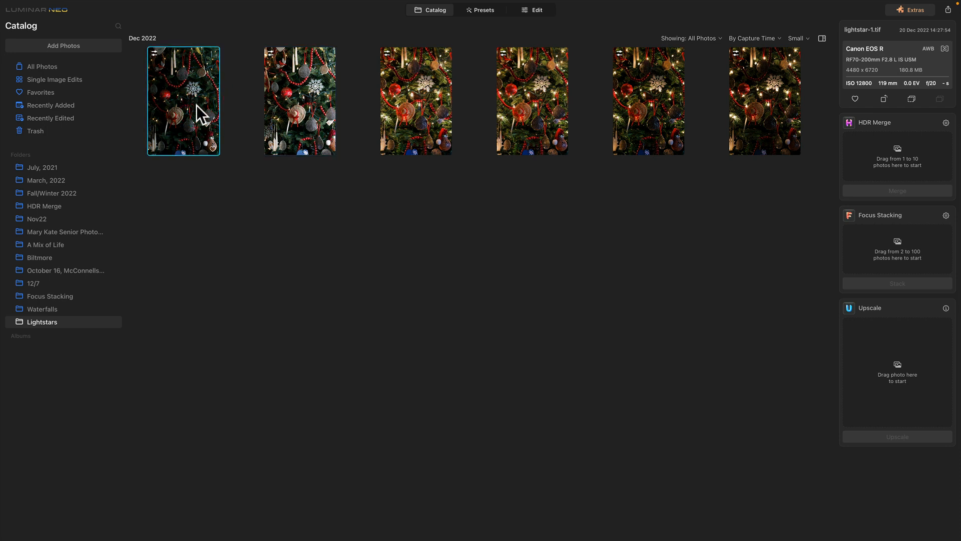
click(650, 103)
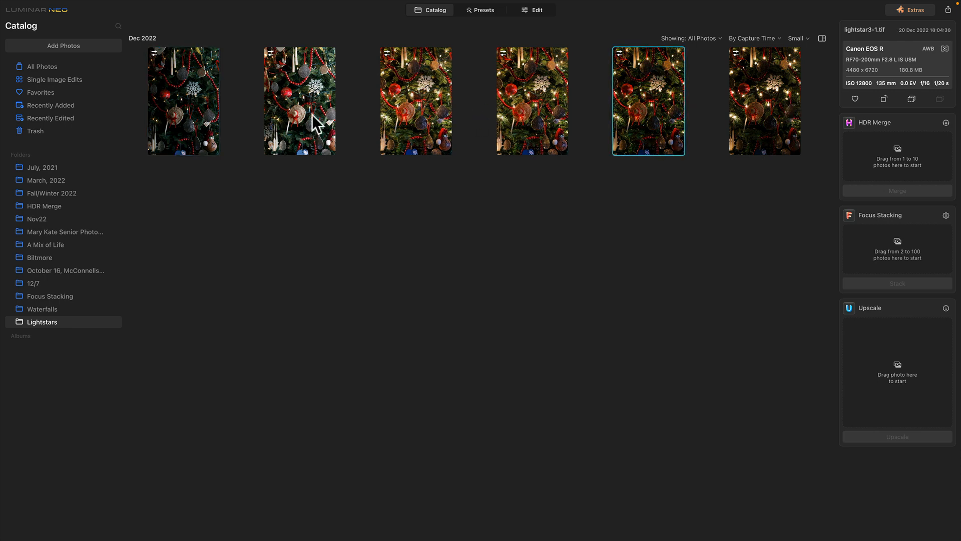
- In Develop, set Smart Contrast to 20, Highlights to -52 and Shadows to 78 on the f/20 photo
click(203, 104)
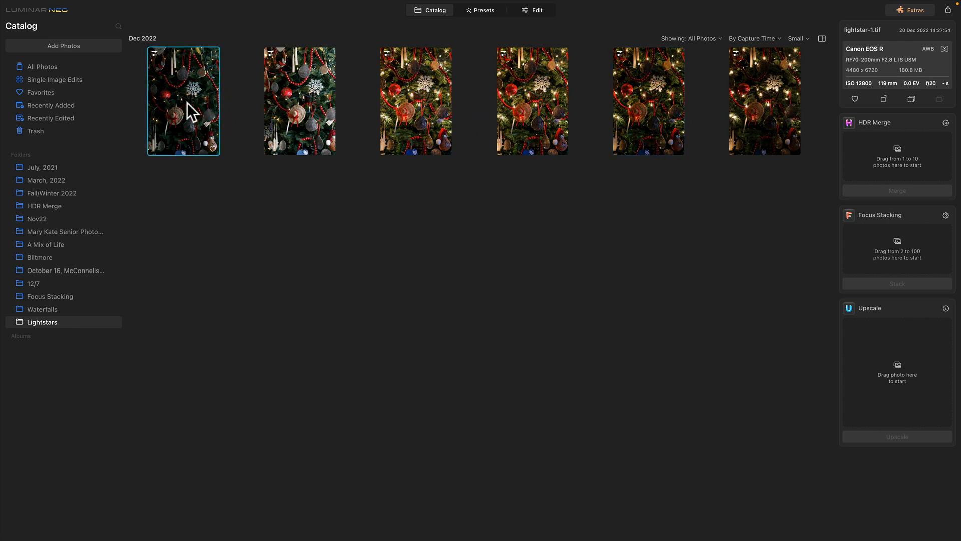
double_click(188, 103)
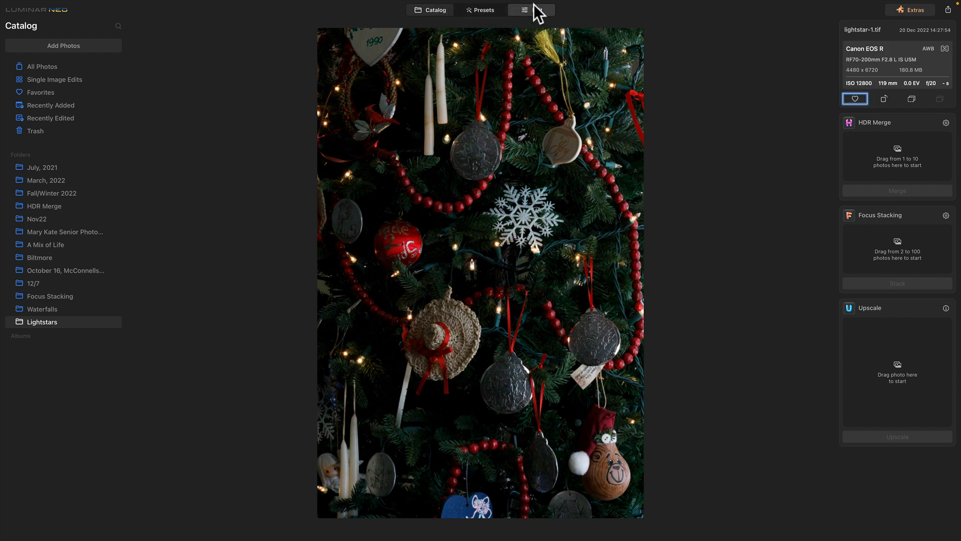
click(536, 9)
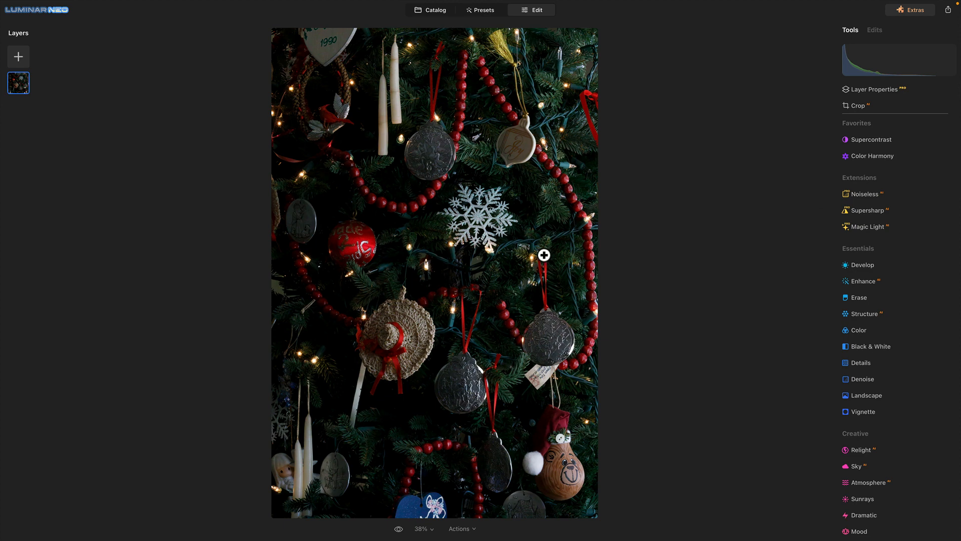
click(853, 264)
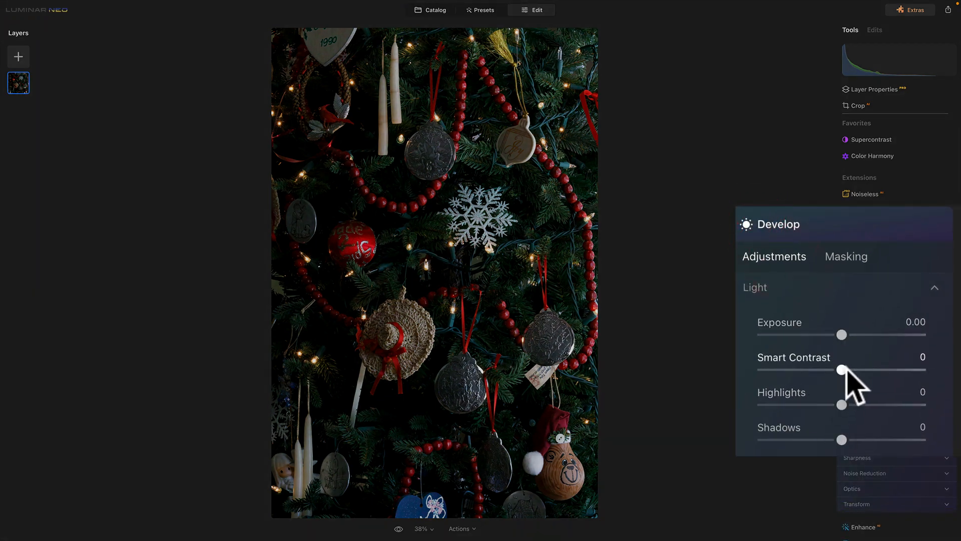
drag(838, 370, 857, 369)
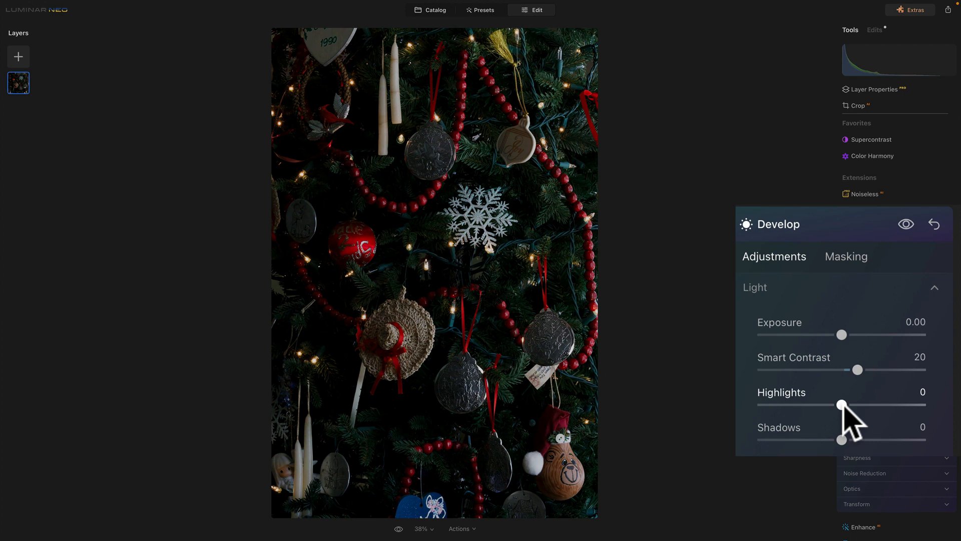
drag(841, 404, 799, 404)
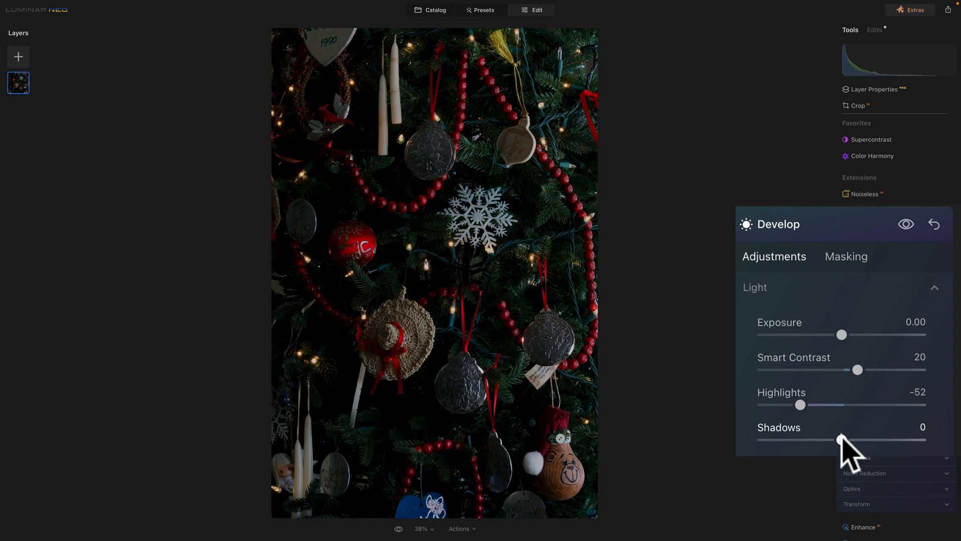
drag(841, 440, 904, 439)
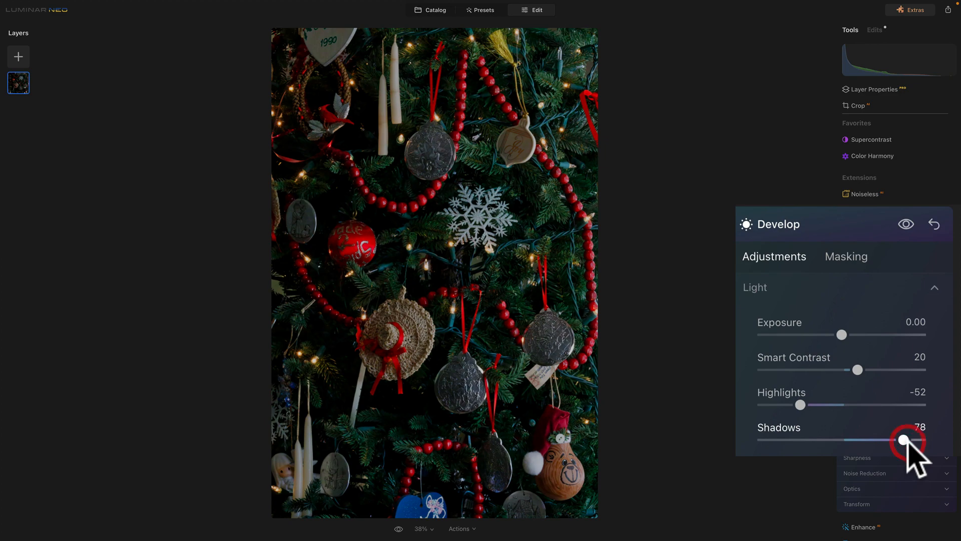
- Inspect the light stars in two areas of the f/20 photo at 100% zoom and return to the catalog
click(425, 260)
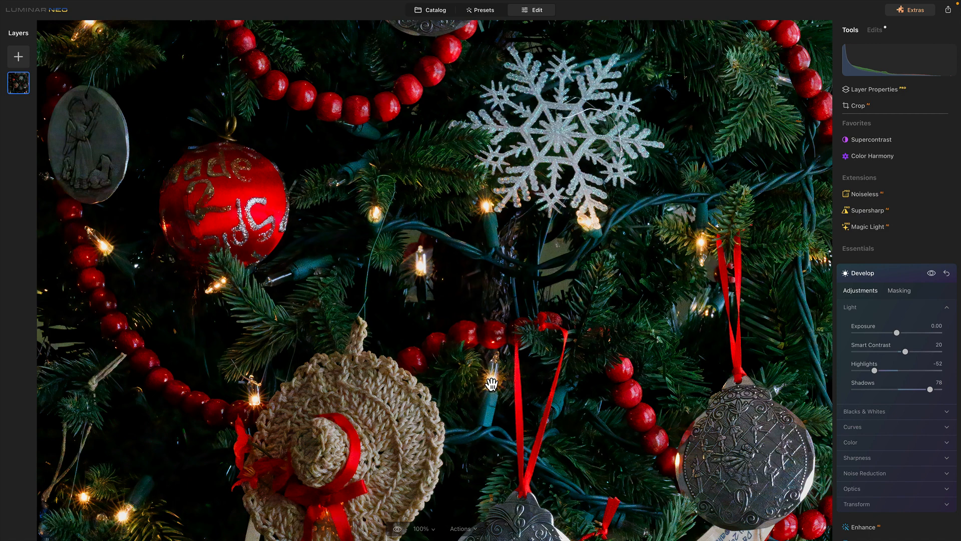
click(429, 324)
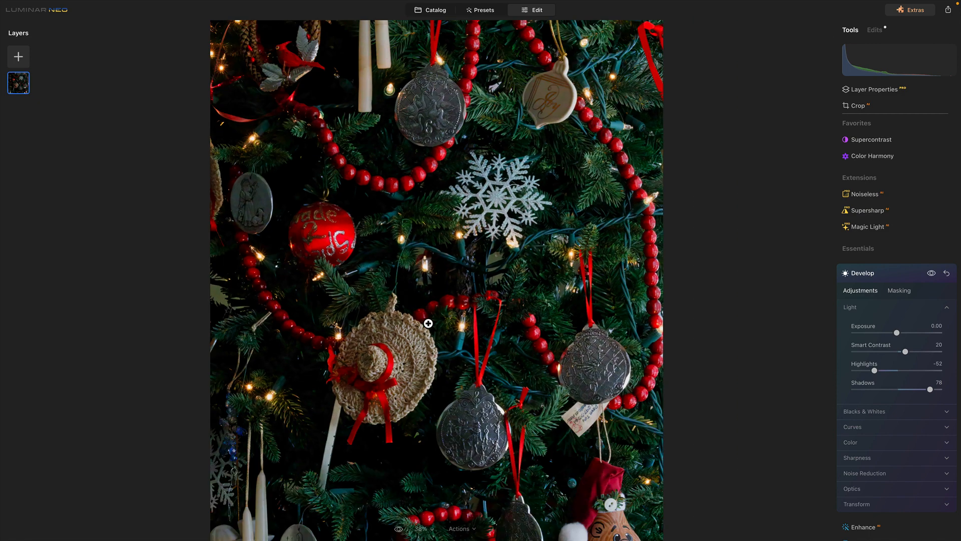
click(319, 363)
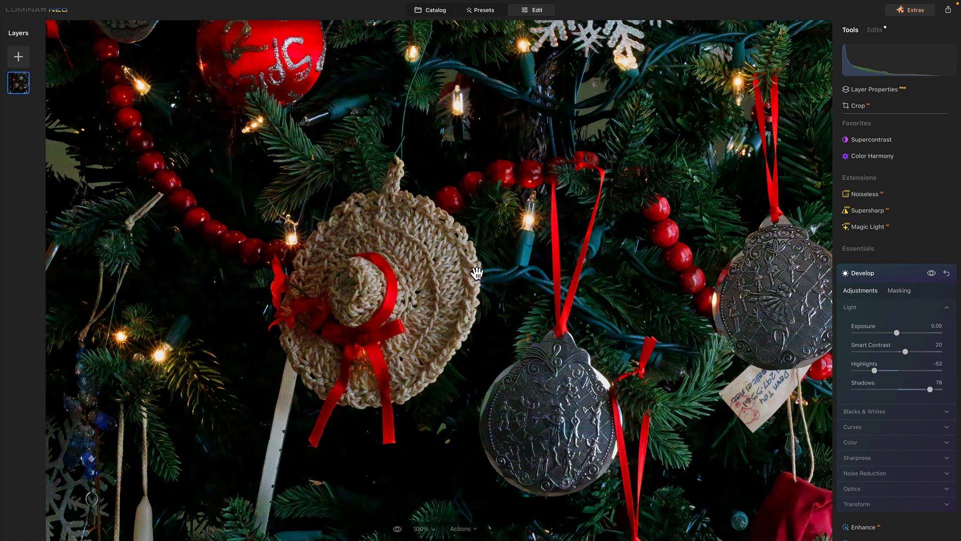
click(481, 326)
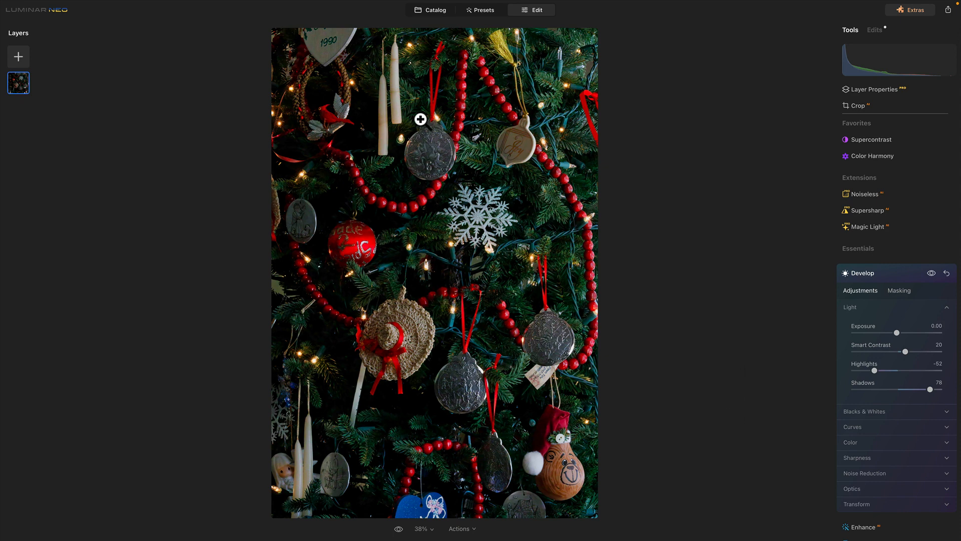
click(434, 11)
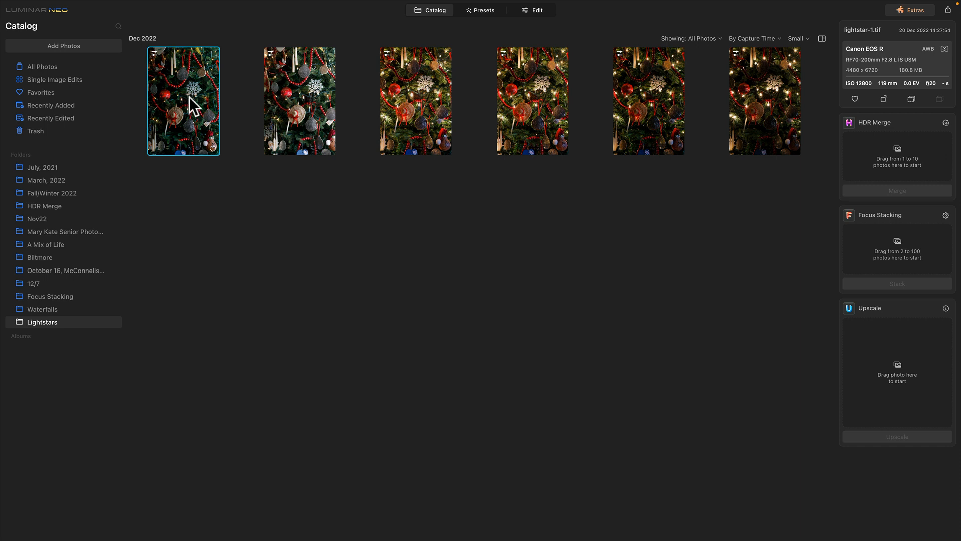
- Compare the capture settings of the f/13, f/2.8 and f/9 tree photos
click(315, 104)
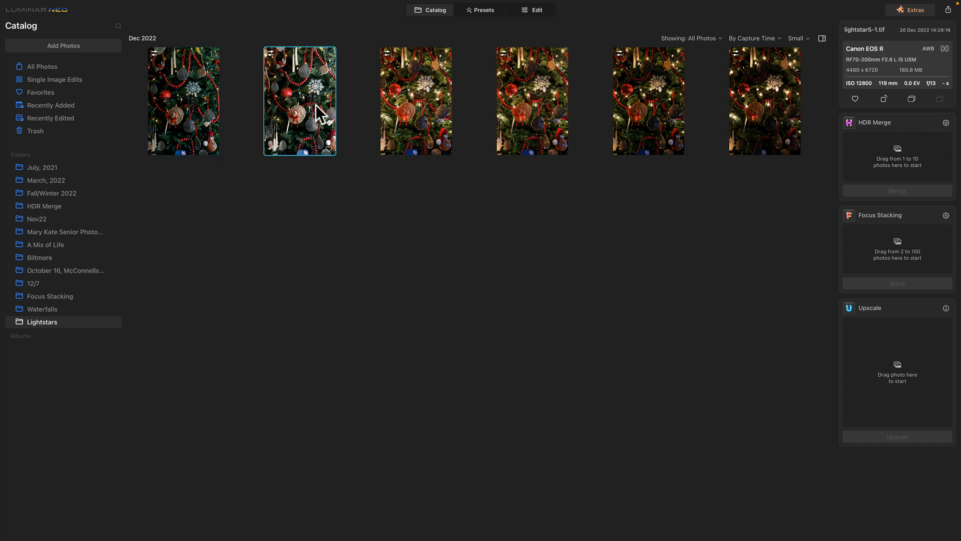
click(415, 94)
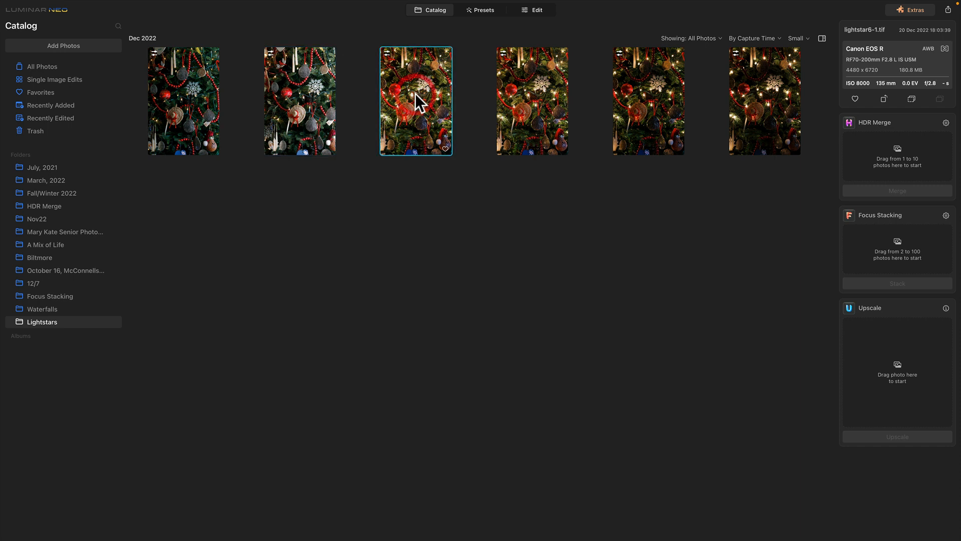
click(544, 96)
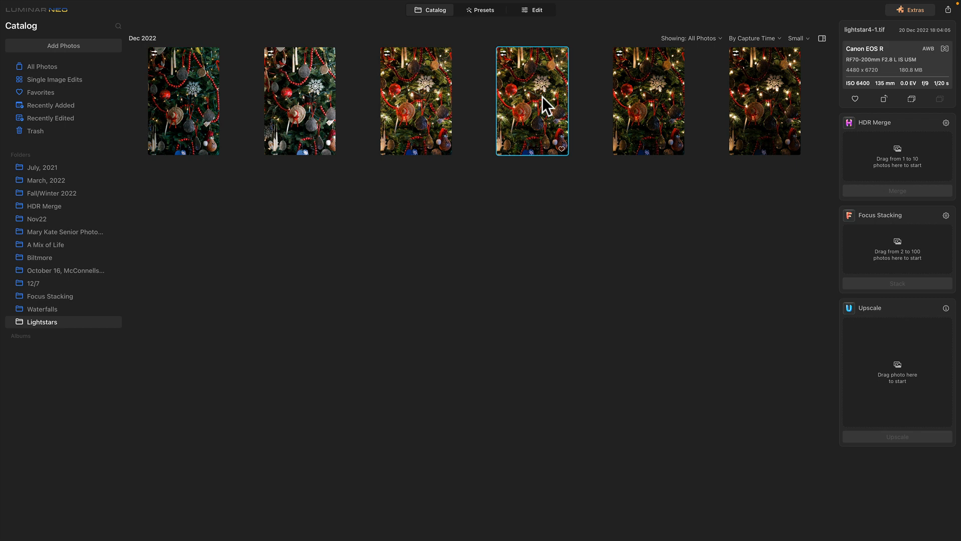
- Open the f/9 photo from the catalog and examine its light stars around the straw hat ornament up close
double_click(543, 97)
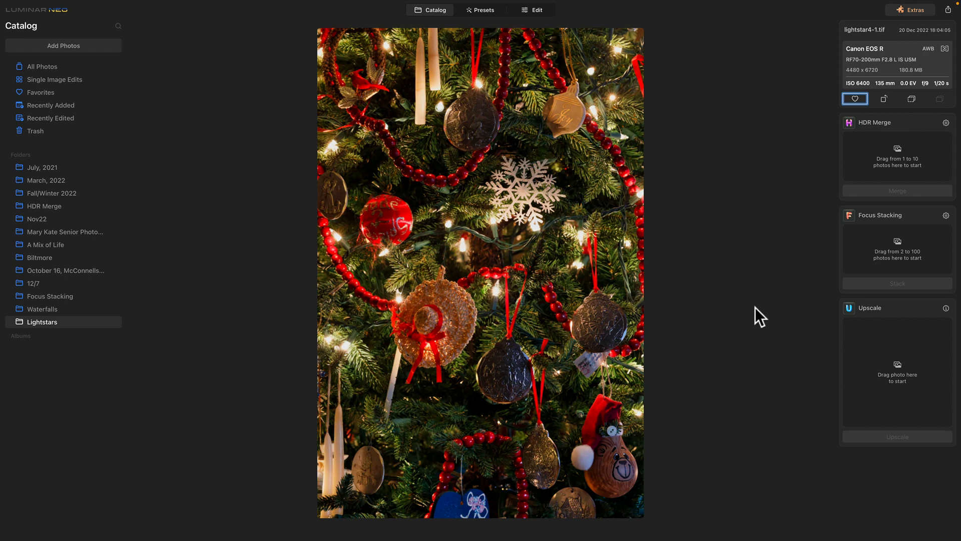
click(485, 291)
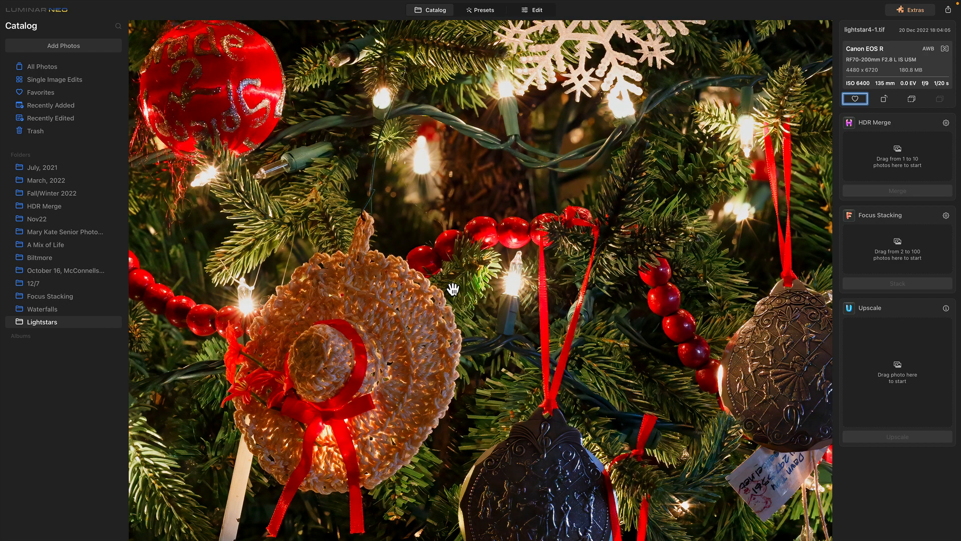
click(510, 280)
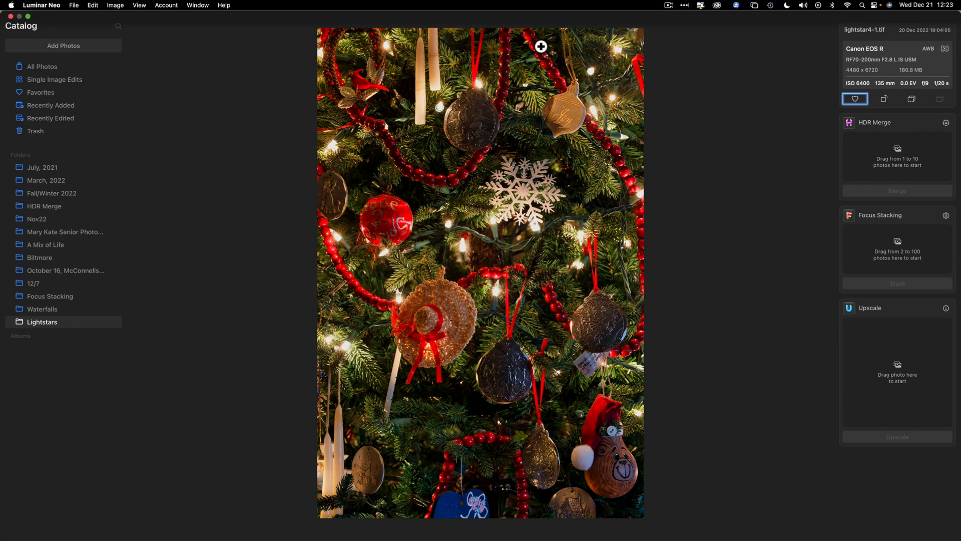
- Review the Develop edits already applied to the f/9 photo and return to the catalog
click(536, 10)
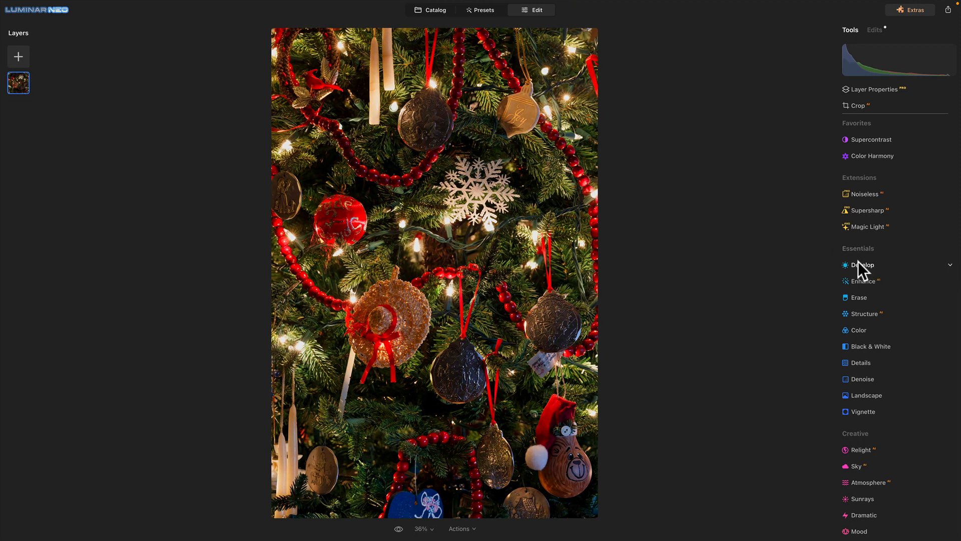
click(857, 265)
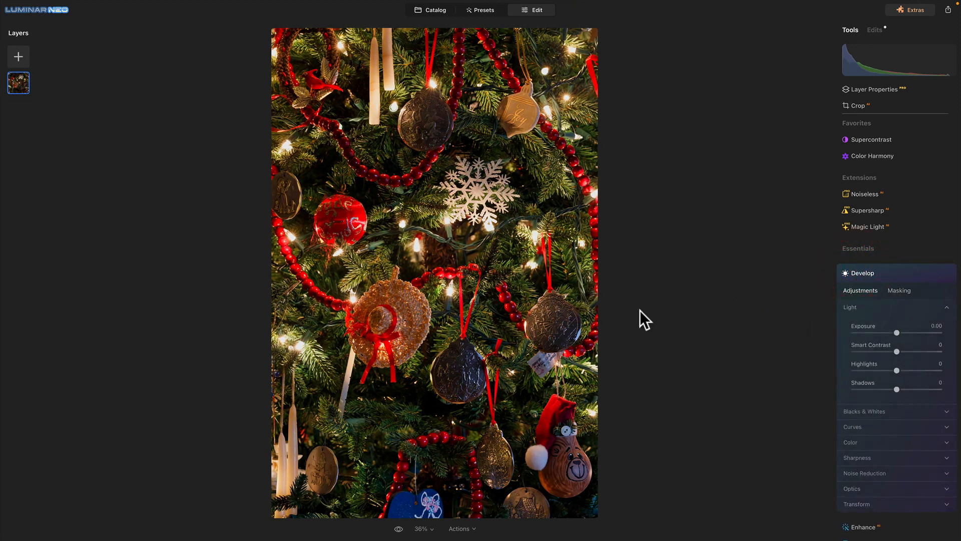
click(873, 29)
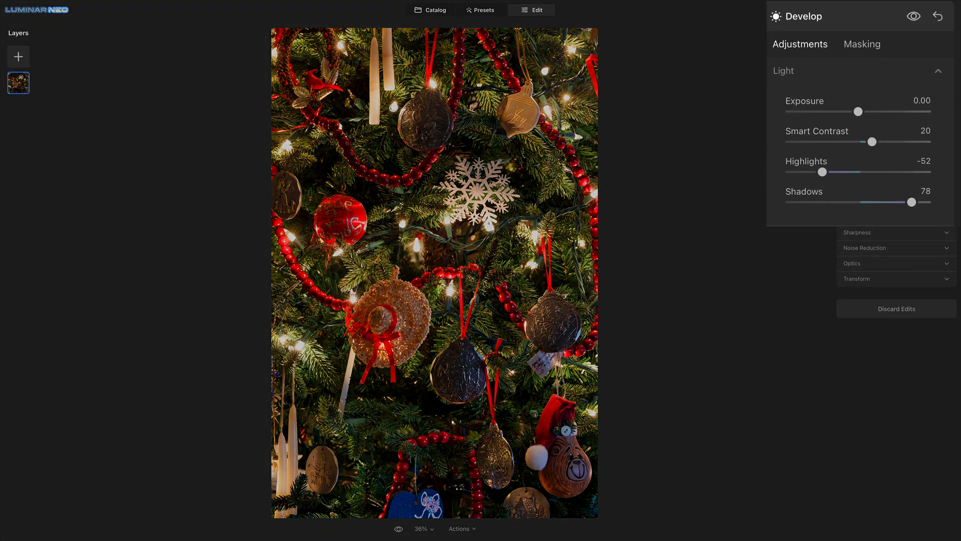
click(440, 10)
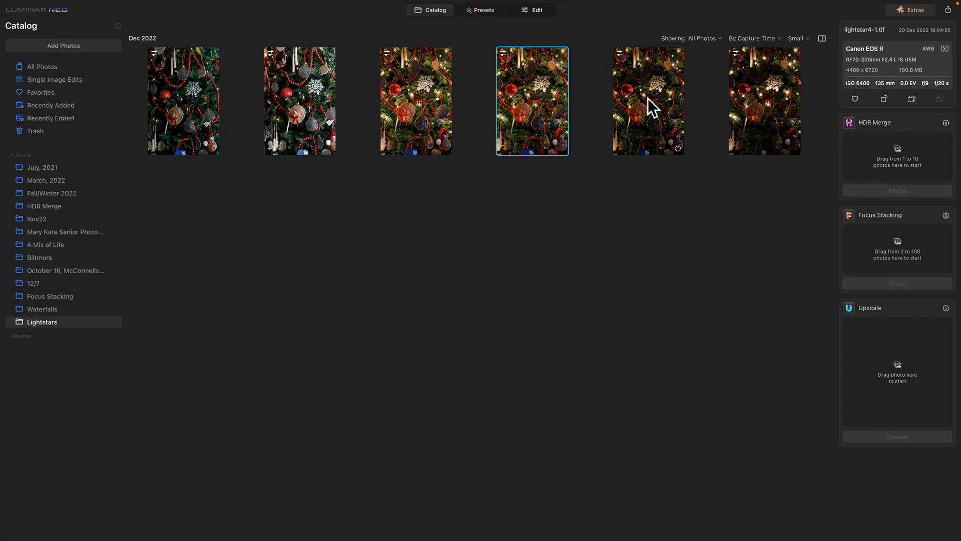
- Open the f/16 photo, check its applied Develop light adjustments and return to the catalog
click(648, 98)
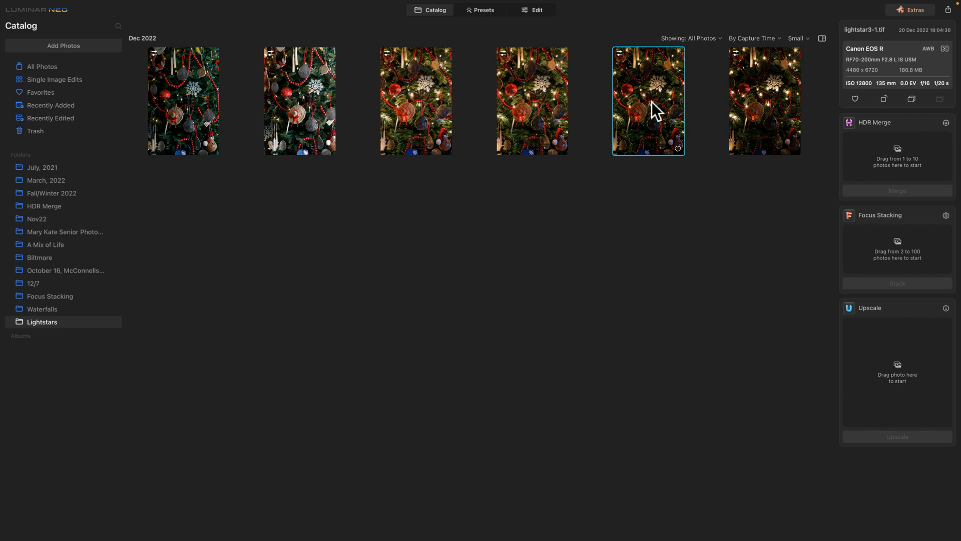
double_click(652, 102)
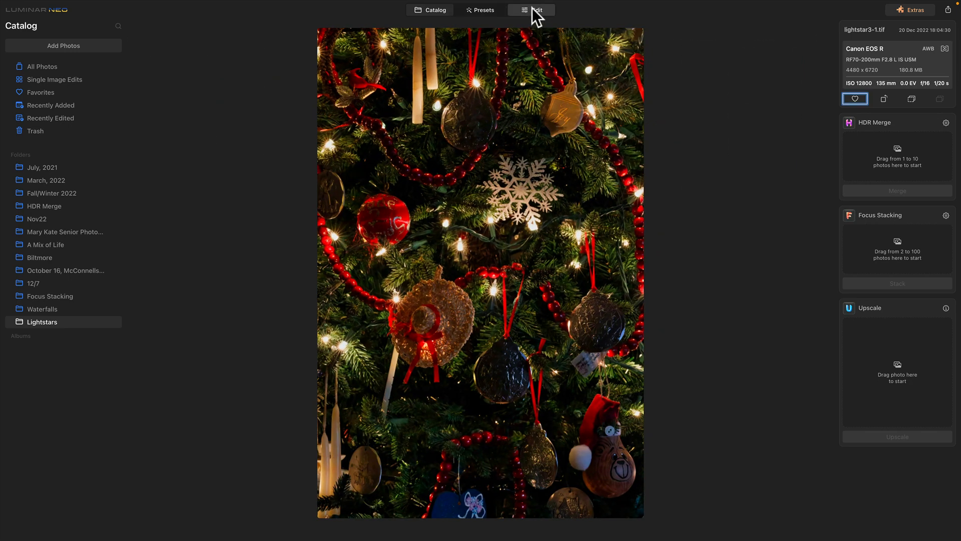
click(533, 9)
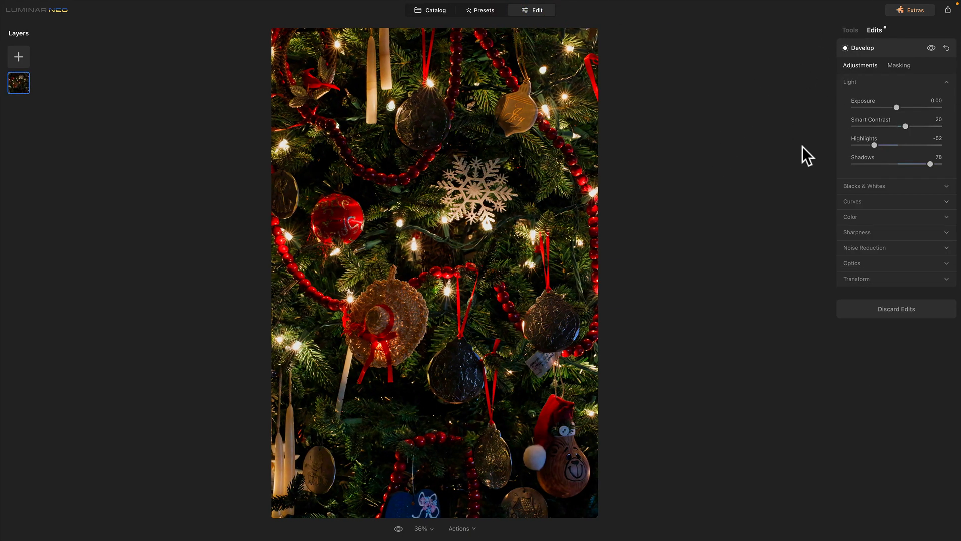
click(431, 9)
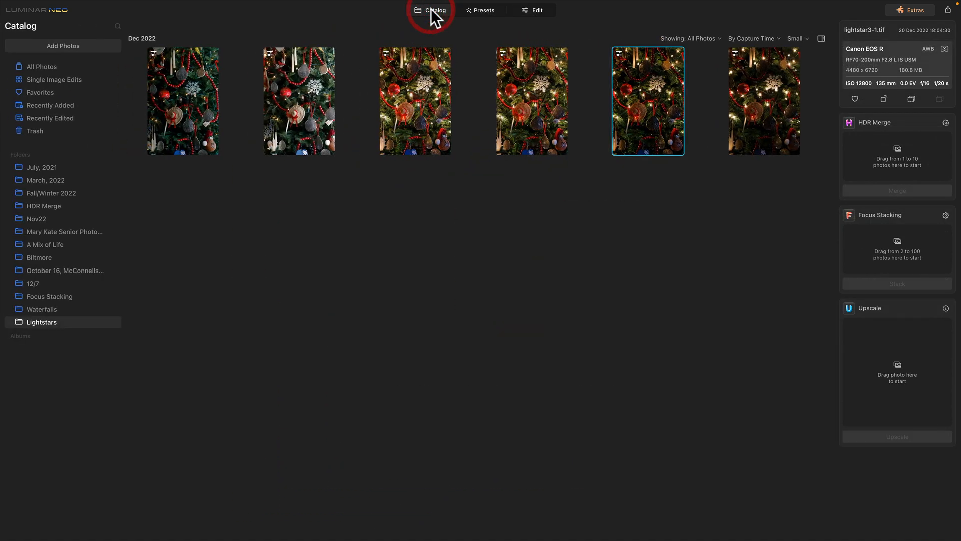
- In Develop, set Smart Contrast to 20, Highlights to -52 and Shadows to 78 on the f/32 photo
click(766, 111)
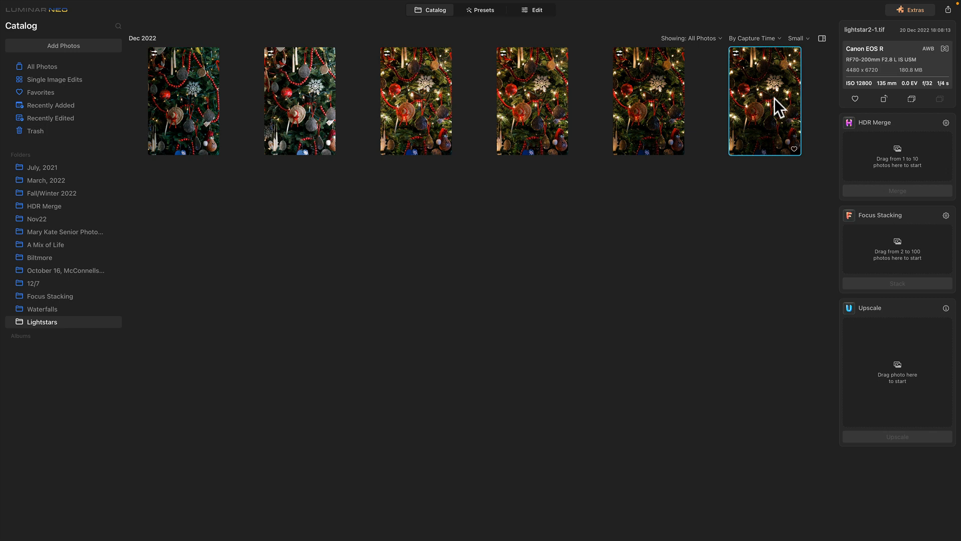
double_click(774, 98)
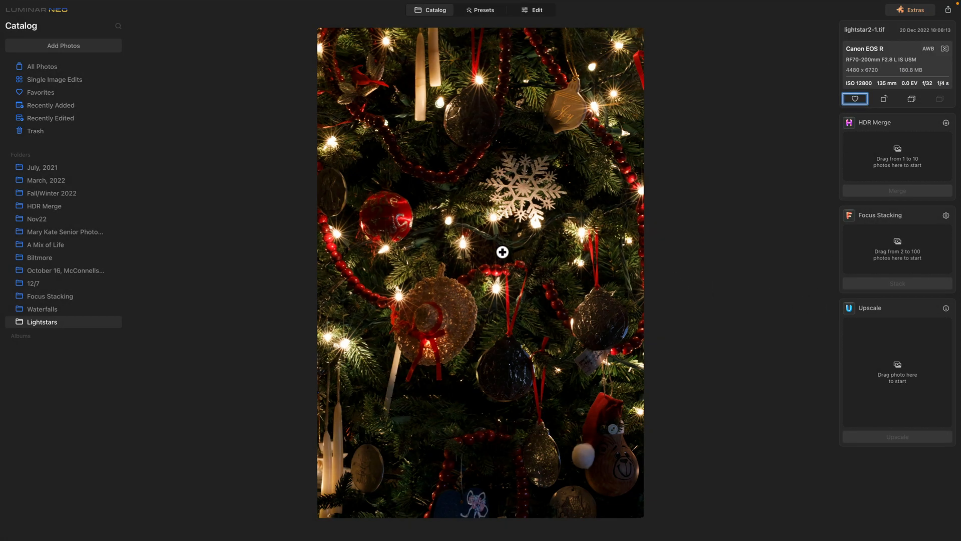
click(535, 10)
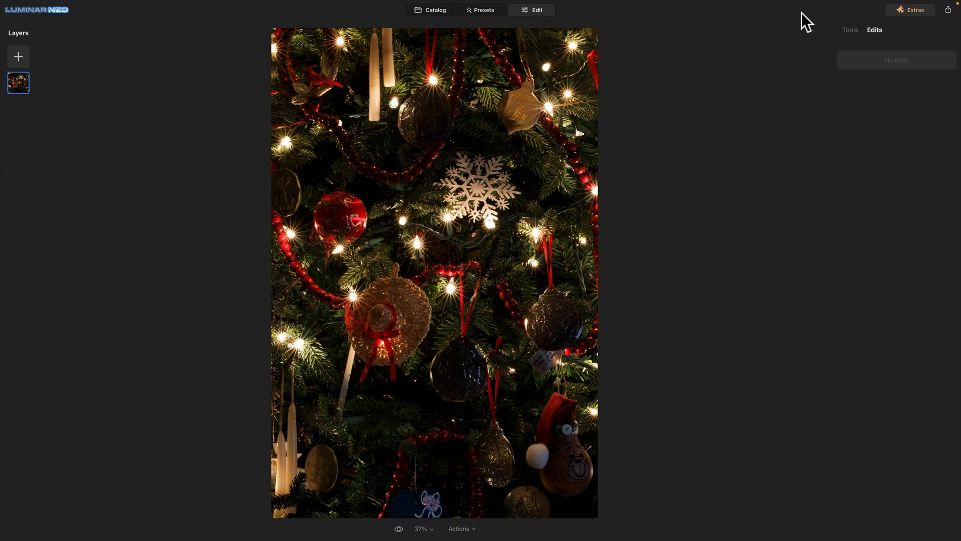
click(848, 28)
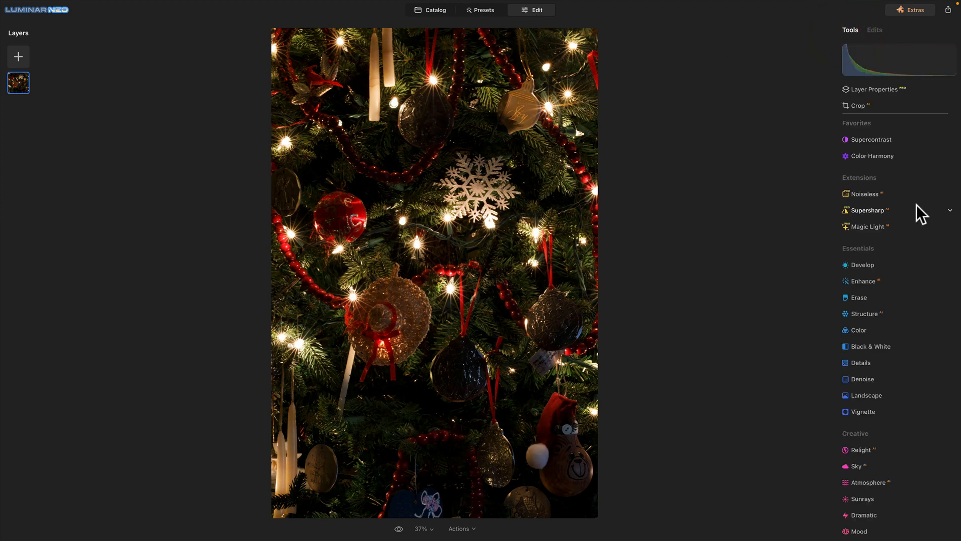
click(861, 264)
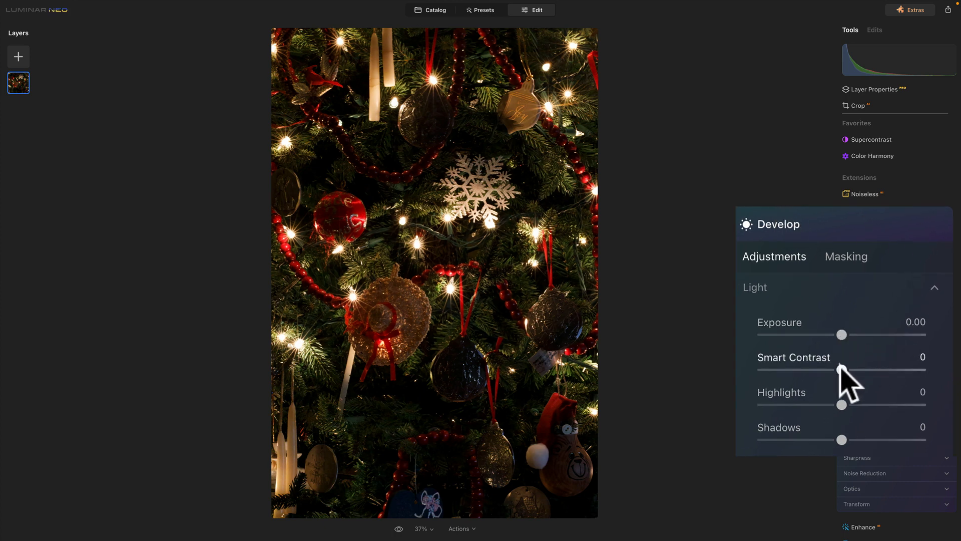
drag(841, 369, 857, 370)
drag(842, 405, 796, 404)
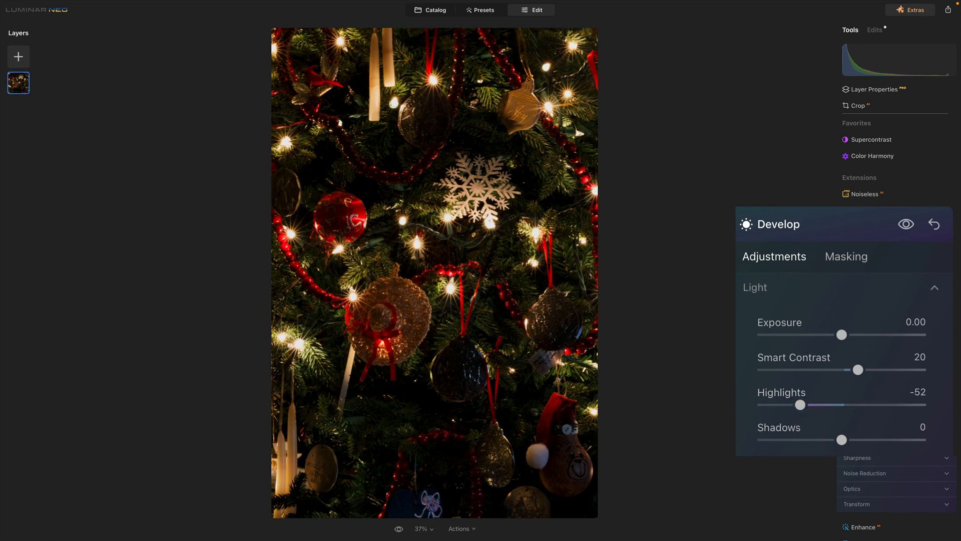
drag(842, 439, 844, 440)
drag(881, 442, 933, 391)
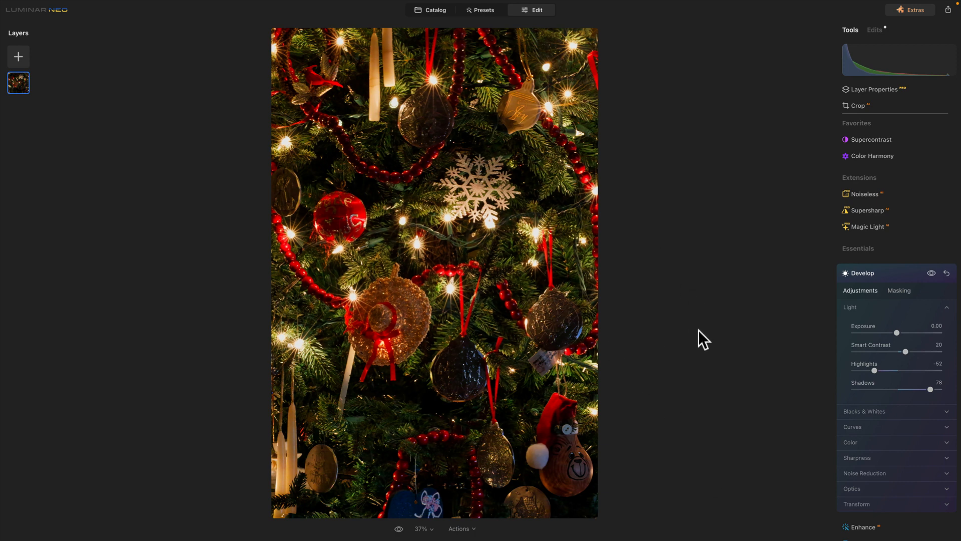
- Examine the light stars around the straw hat and snowflake ornaments up close on the f/32 photo
scroll(430, 266, up, 2)
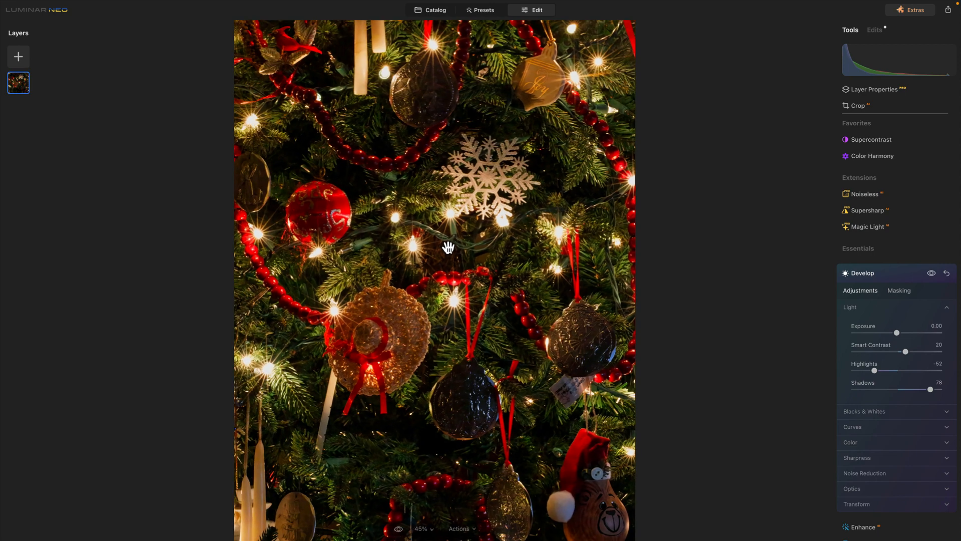
scroll(396, 290, up, 3)
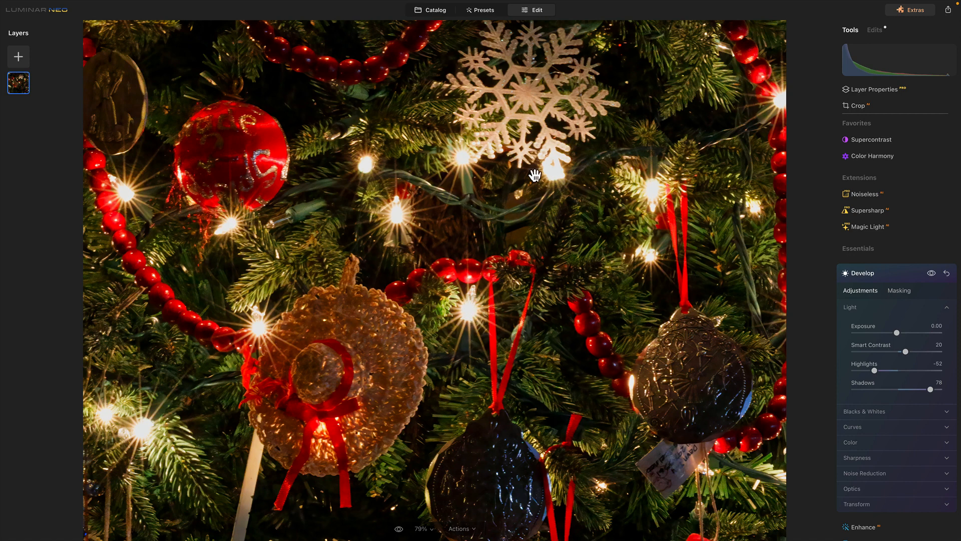
click(450, 339)
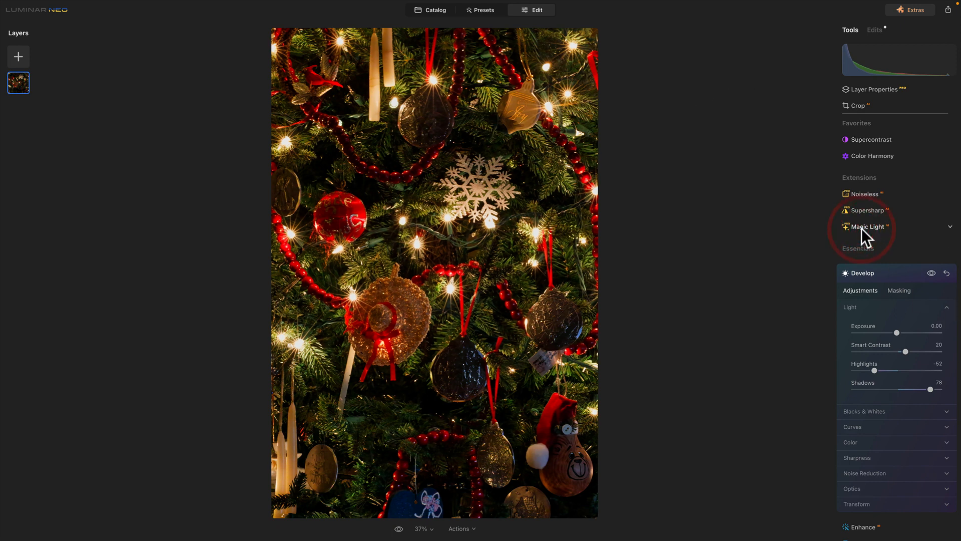
- In Magic Light, preview Intensity at 100, return it to 0, and set Size to 38 and Beam Width to 7
click(886, 225)
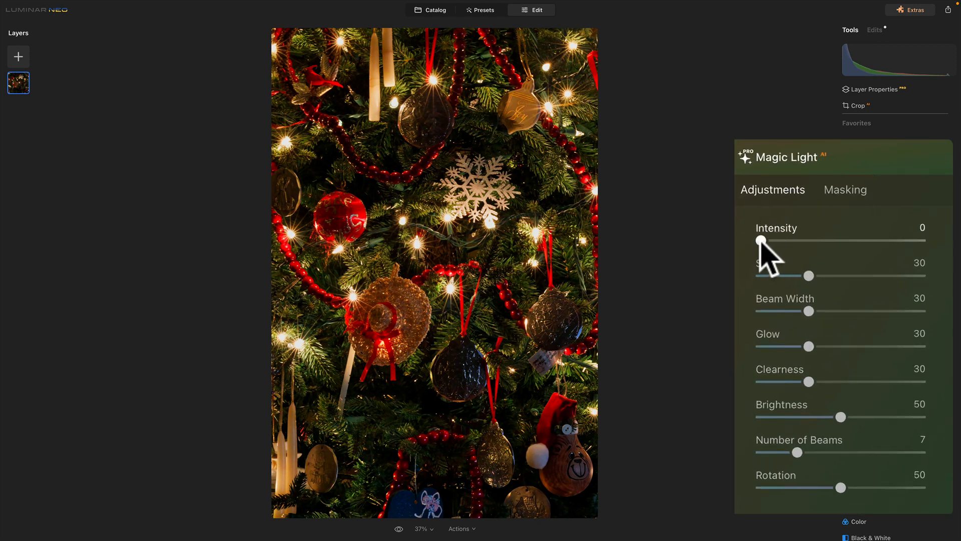
drag(760, 241, 958, 248)
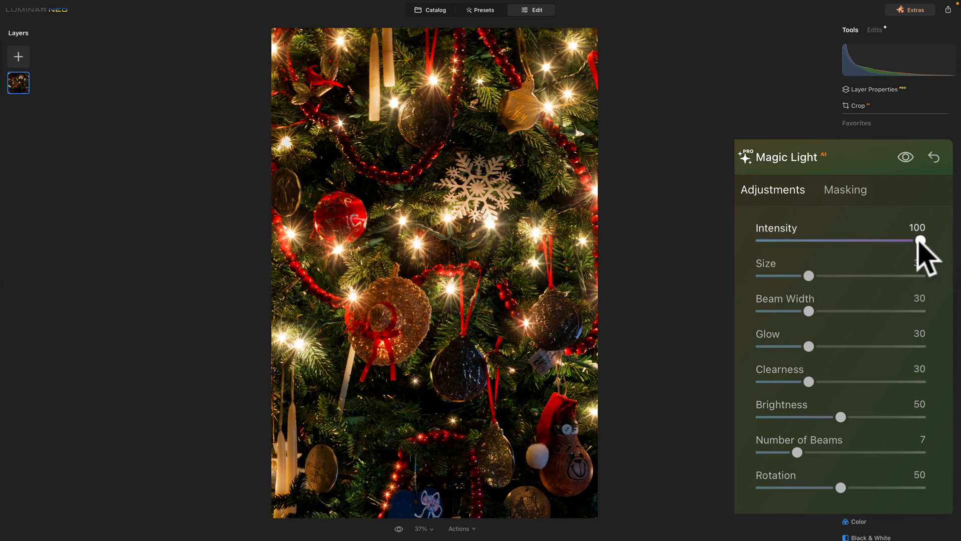
drag(919, 241, 756, 240)
mouse_move(809, 277)
mouse_down()
mouse_move(835, 274)
mouse_move(791, 277)
mouse_move(958, 279)
mouse_move(767, 276)
mouse_move(821, 275)
mouse_up()
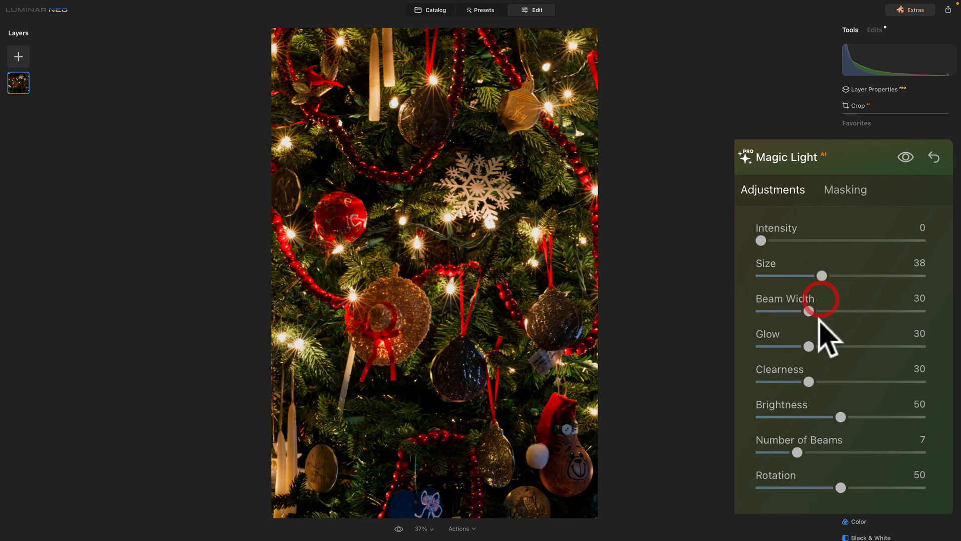
drag(808, 310, 772, 310)
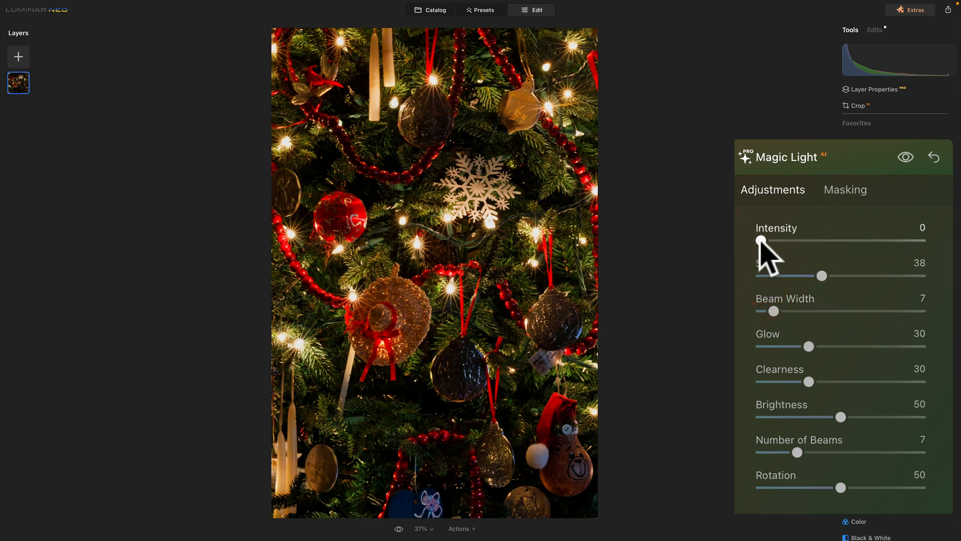
- Set Magic Light to Intensity 39, Size 33, Beam Width 0, Glow 28, Clearness 18, Brightness 28 and Number of Beams 13
drag(760, 241, 833, 241)
mouse_move(821, 276)
mouse_down()
mouse_move(799, 275)
mouse_move(903, 277)
mouse_move(813, 275)
mouse_move(894, 274)
mouse_move(837, 264)
mouse_move(832, 277)
mouse_move(796, 276)
mouse_move(811, 276)
mouse_up()
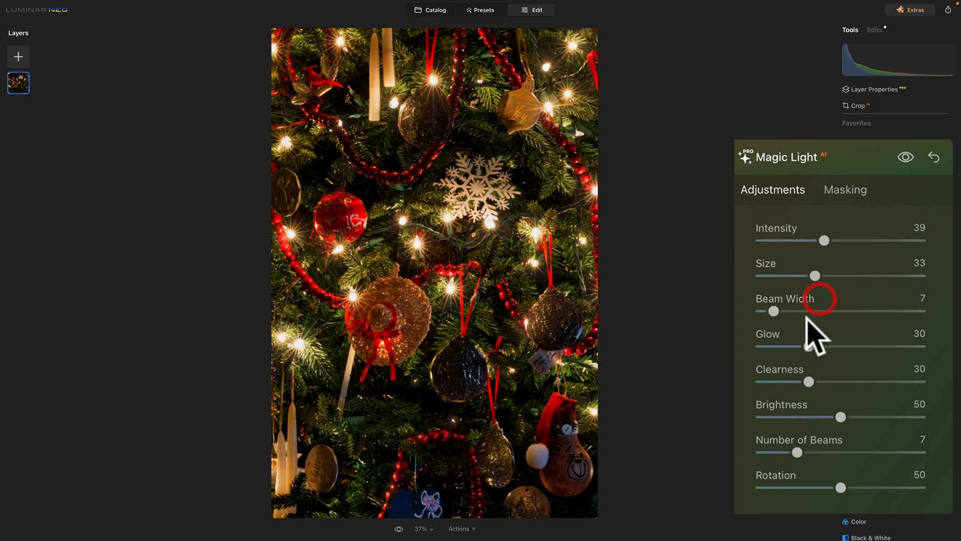
mouse_move(773, 311)
mouse_down()
mouse_move(815, 311)
mouse_move(755, 316)
mouse_up()
mouse_move(807, 347)
mouse_down()
mouse_move(862, 345)
mouse_move(806, 346)
mouse_up()
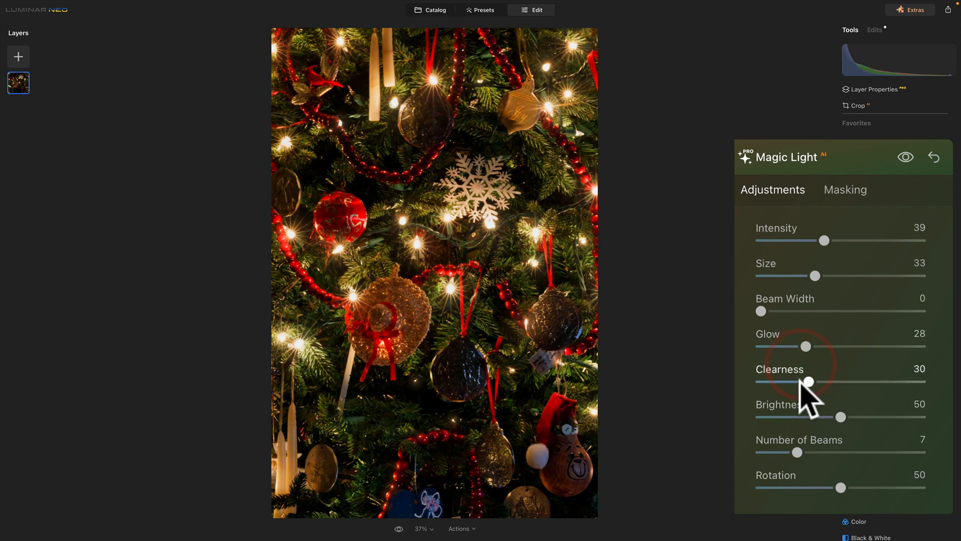
mouse_move(808, 382)
mouse_down()
mouse_move(871, 382)
mouse_move(789, 382)
mouse_up()
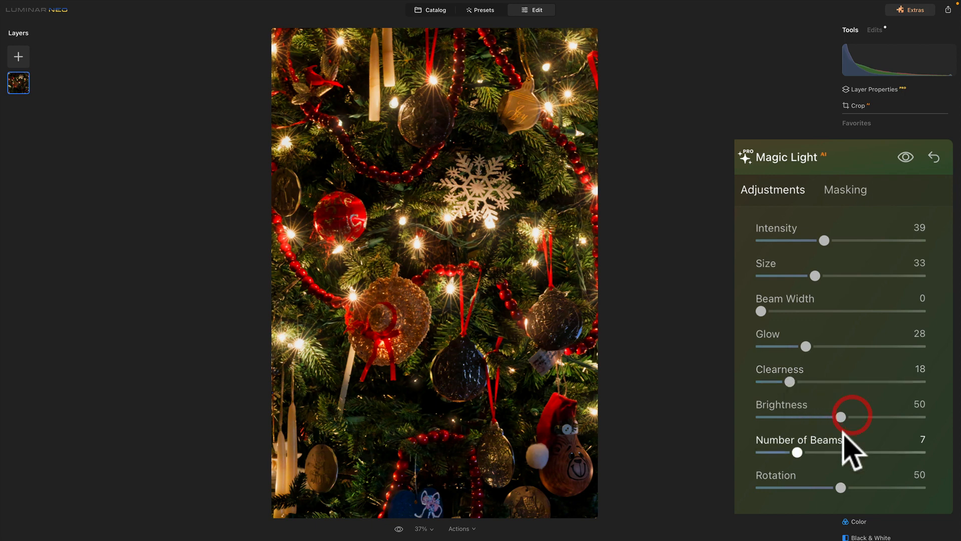
drag(844, 417, 840, 441)
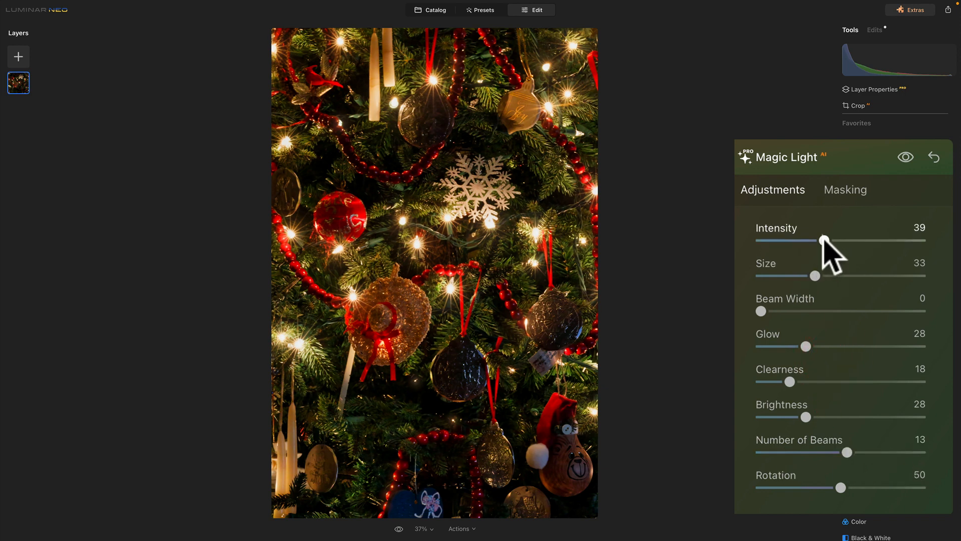
- Reduce the Magic Light Number of Beams to 9 and raise its Intensity to 100
drag(824, 240, 870, 240)
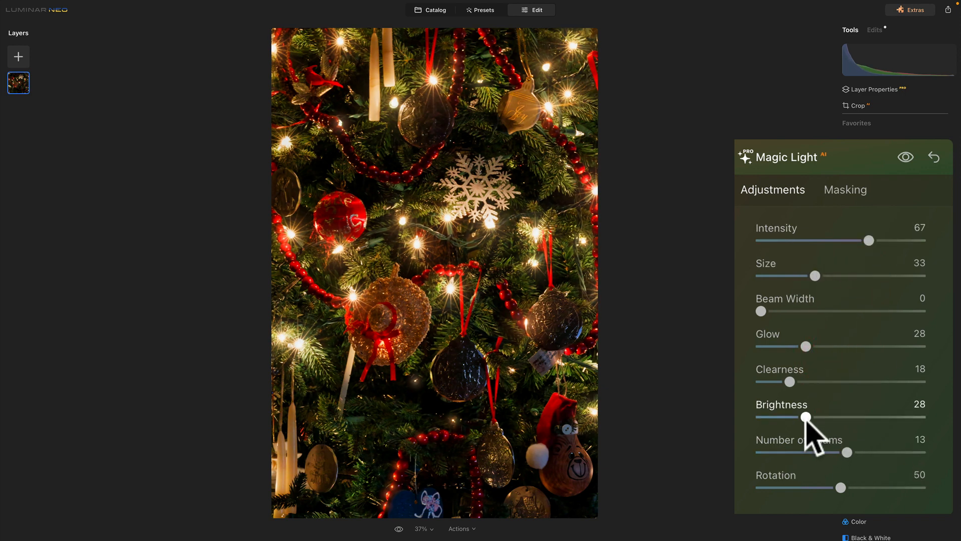
drag(847, 451, 814, 449)
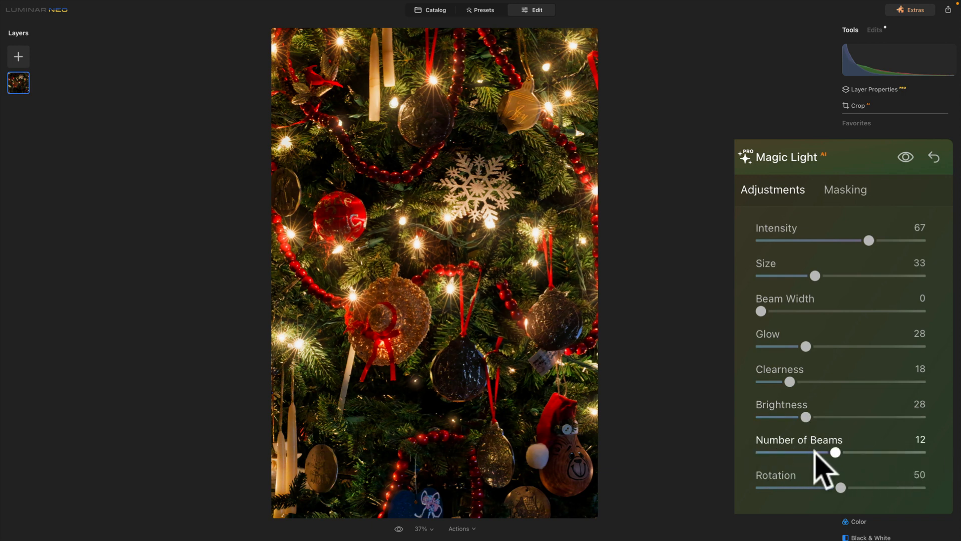
drag(871, 240, 957, 244)
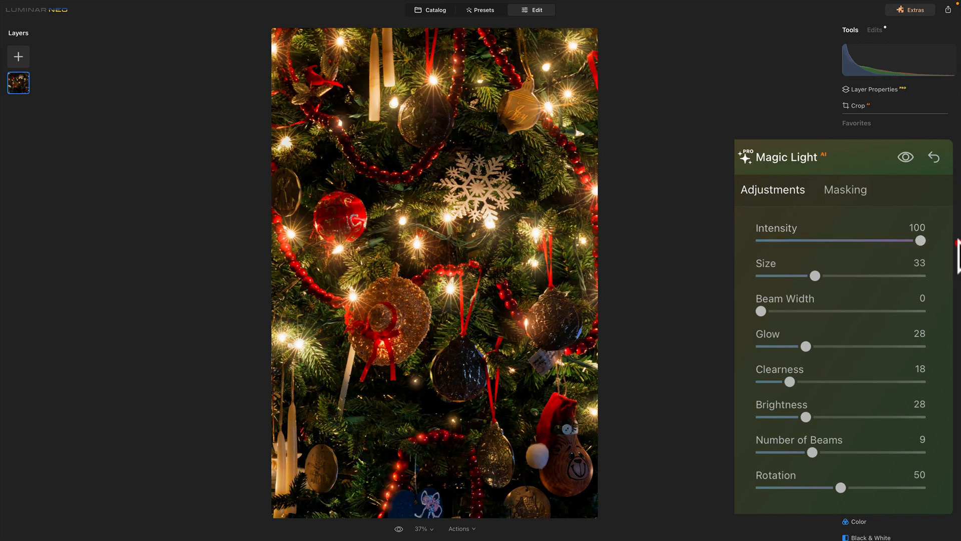
- Set the Magic Light Rotation to 39 and, after trying other star sizes, set Size to 34
drag(812, 450, 824, 488)
click(843, 480)
drag(818, 278, 758, 282)
click(820, 276)
drag(820, 276, 815, 276)
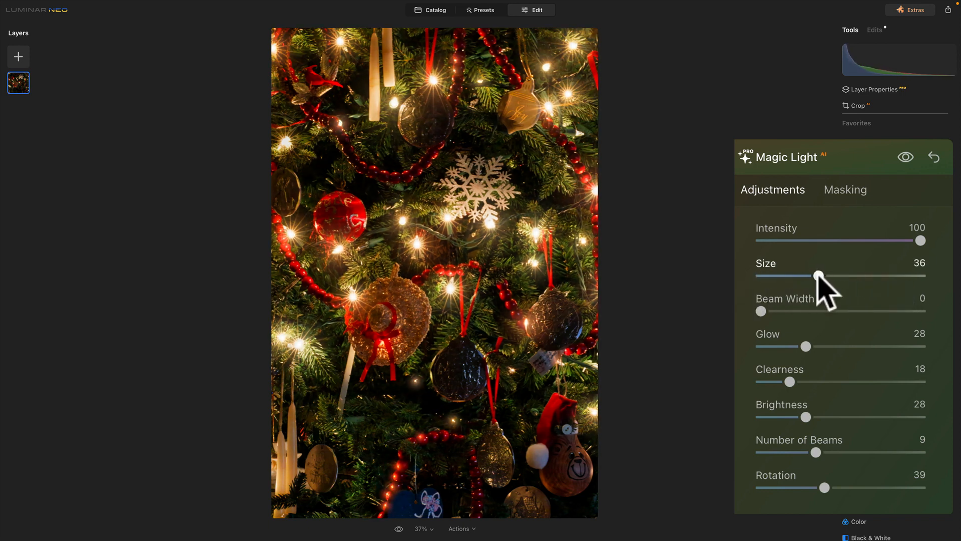
- Set the Magic Light Beam Width to 66, Number of Beams to 10 and Rotation to 38
drag(761, 310, 866, 311)
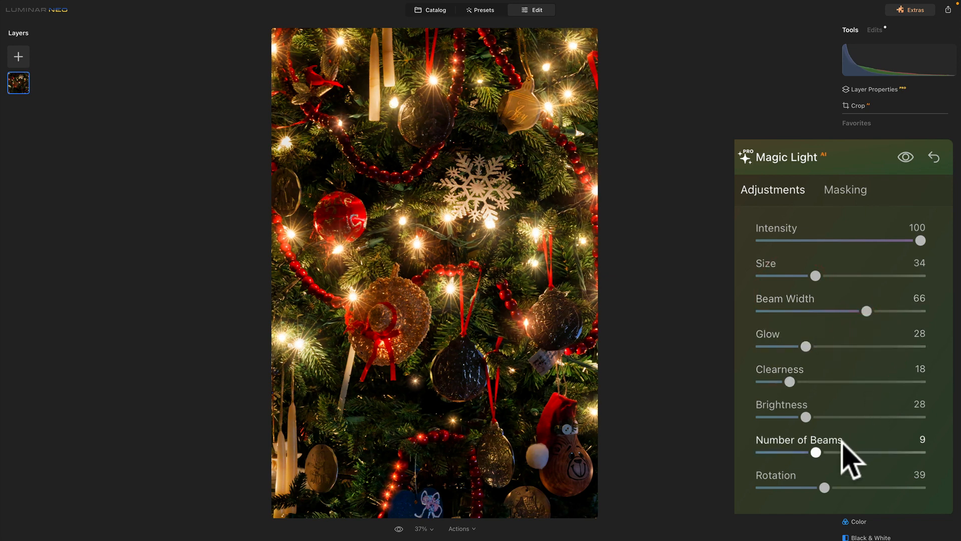
mouse_move(816, 452)
mouse_down()
mouse_move(885, 452)
mouse_move(824, 452)
mouse_up()
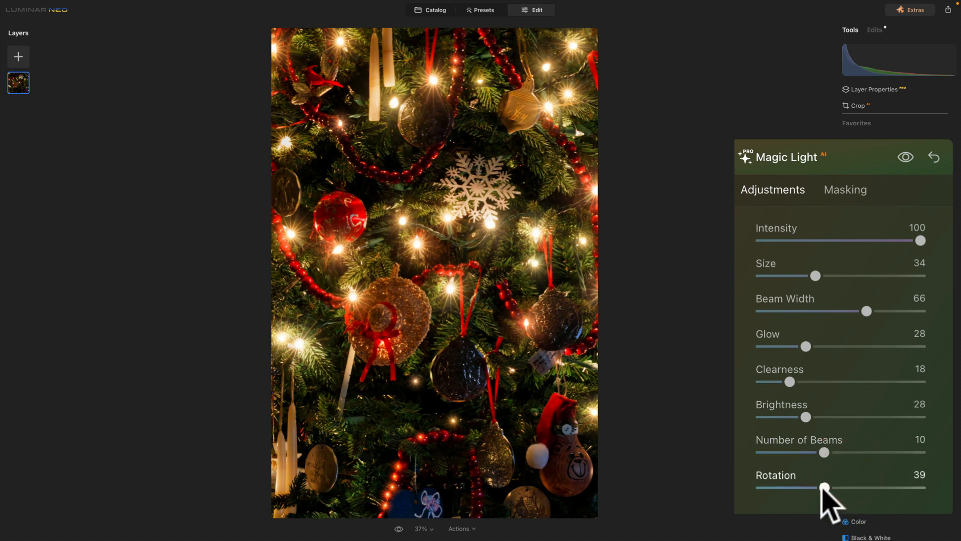
mouse_move(823, 488)
mouse_down()
mouse_move(836, 488)
mouse_move(809, 487)
mouse_move(822, 487)
mouse_up()
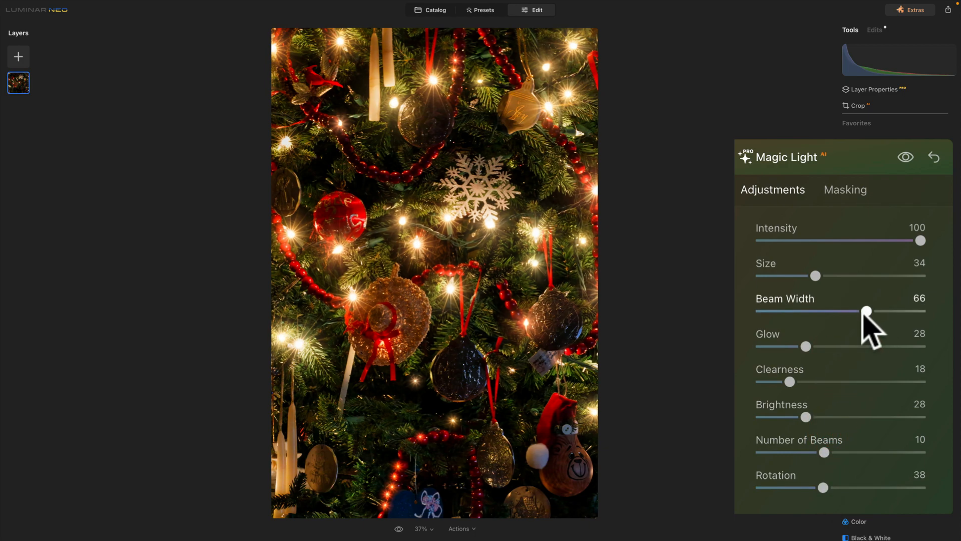
- Inspect the added light stars at 100% zoom and compare the whole photo with and without Magic Light
click(462, 297)
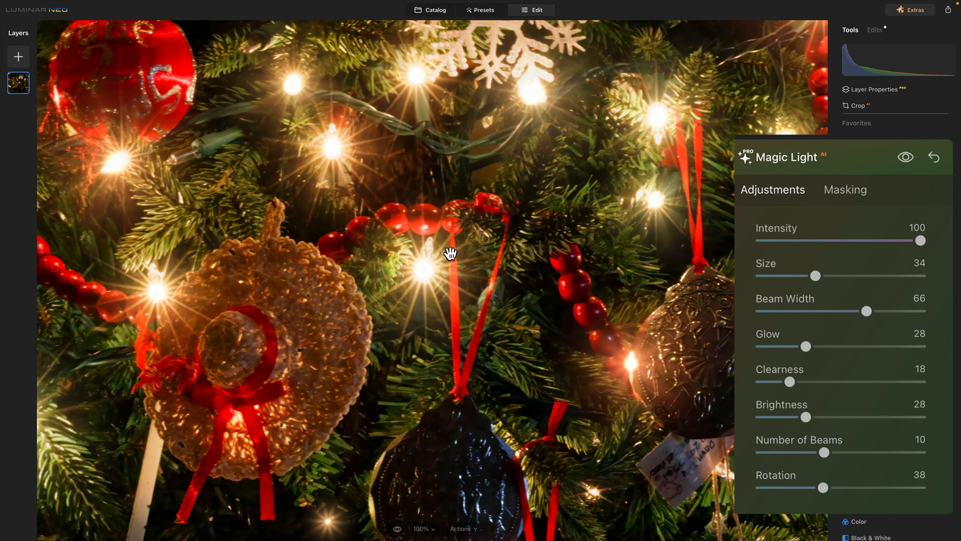
click(450, 253)
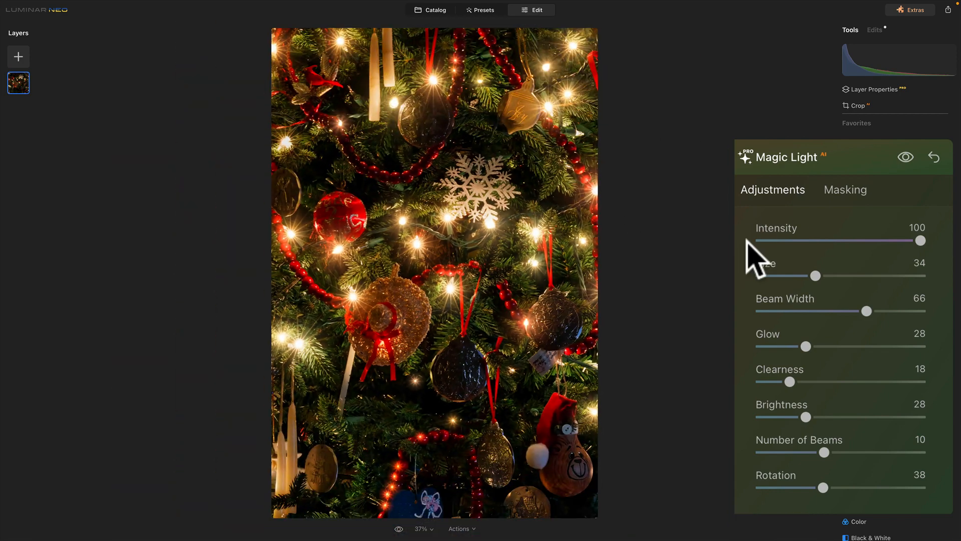
click(907, 158)
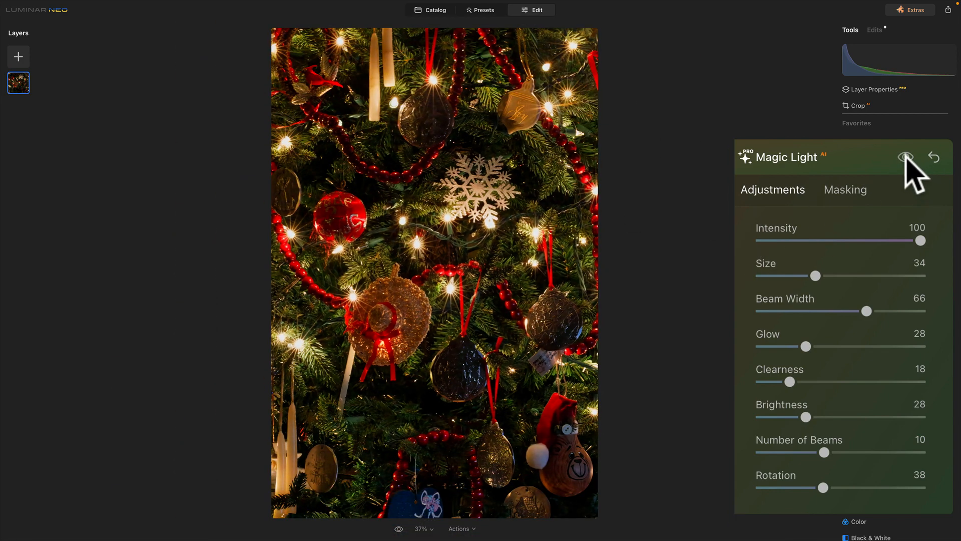
click(905, 157)
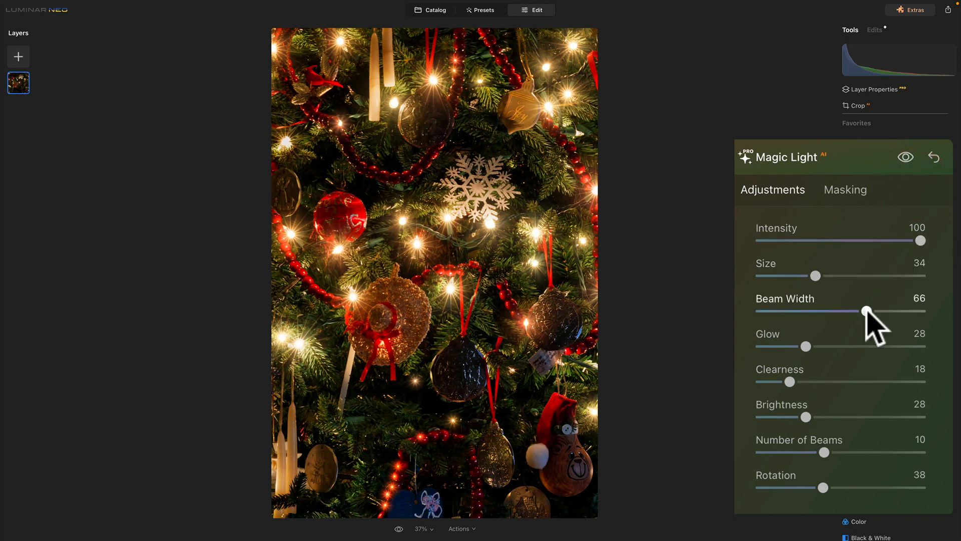
- Lower the Magic Light Beam Width to 39 and compare the photo with and without the effect
drag(865, 311, 822, 310)
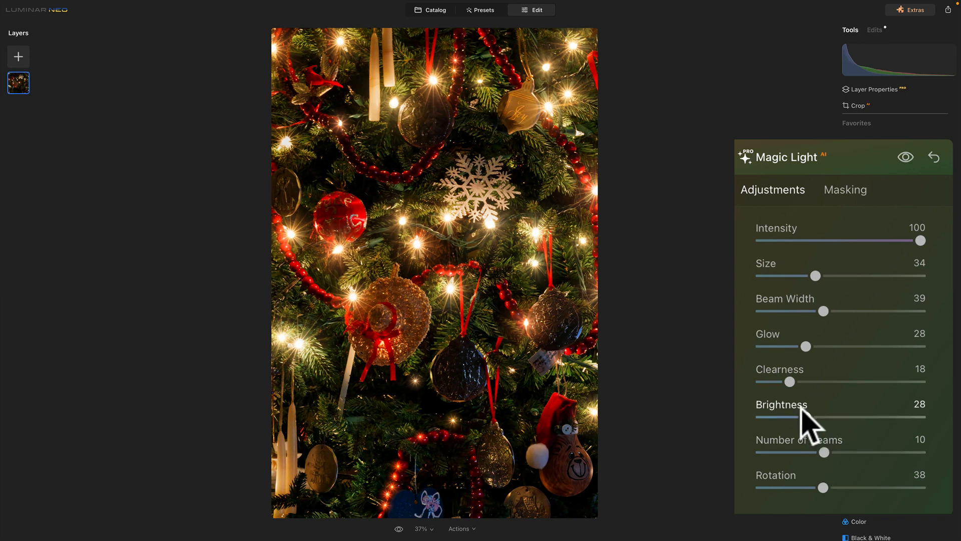
click(905, 157)
click(904, 156)
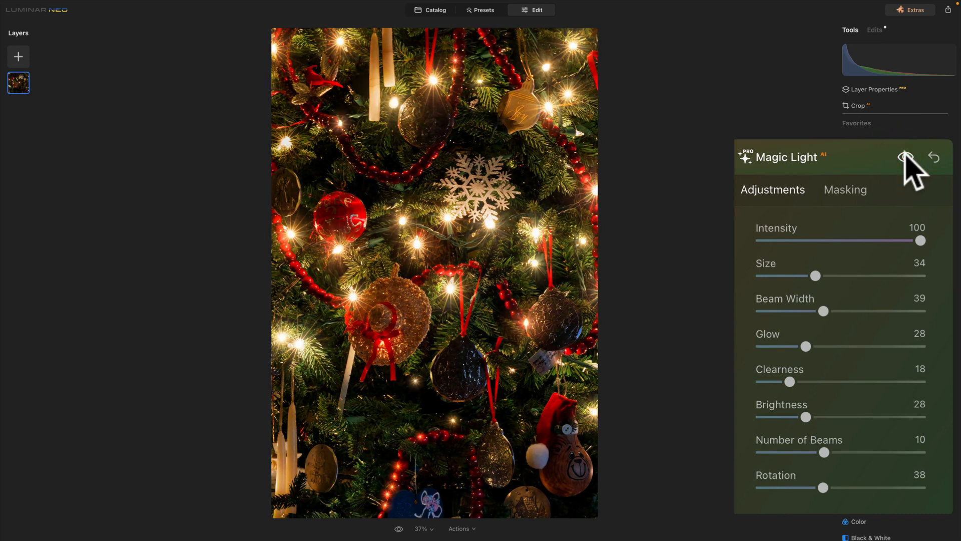
click(905, 157)
click(905, 156)
- Lower the Magic Light Intensity to 71 and check the result against the photo without the effect
drag(916, 243, 867, 247)
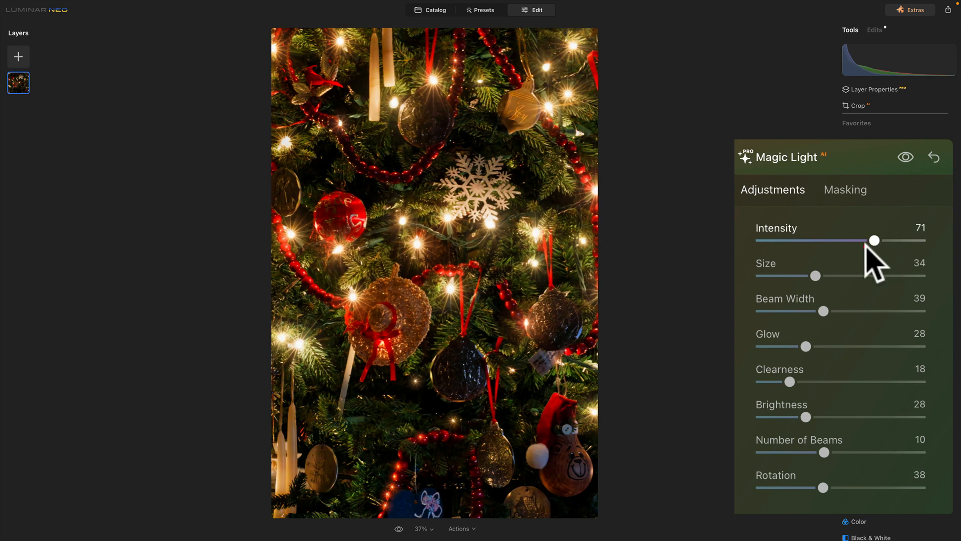
click(905, 157)
click(905, 156)
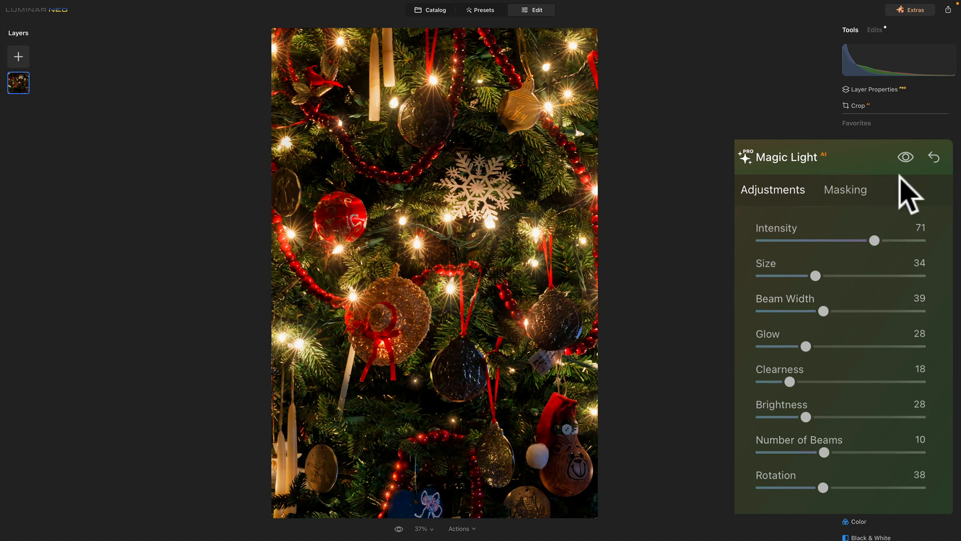
click(905, 158)
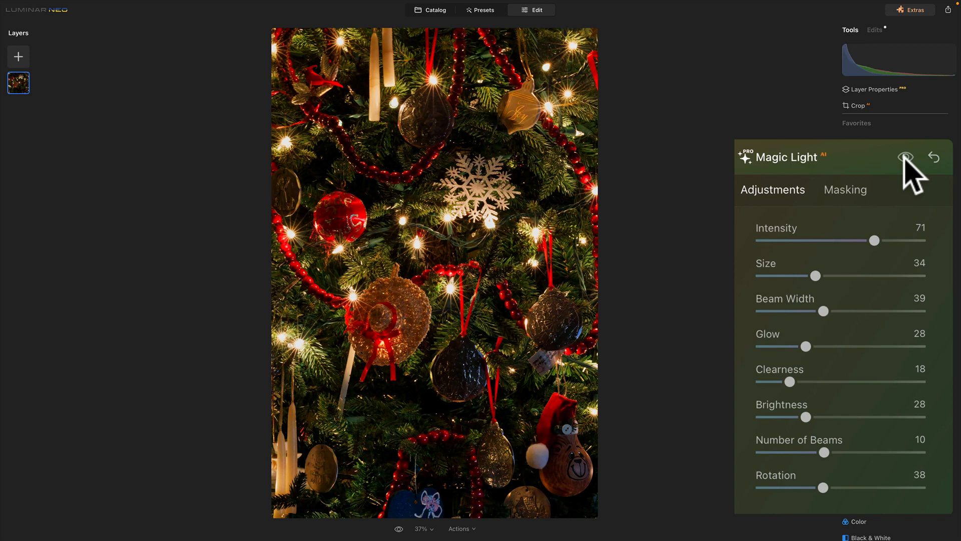
click(905, 158)
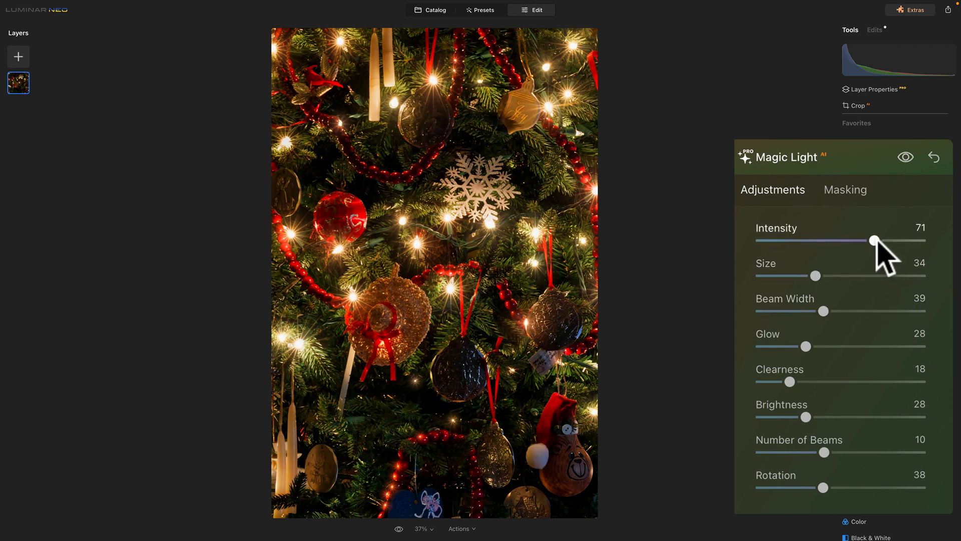
- Lower the Magic Light Intensity to 38 and compare the stars with the effect hidden and shown
drag(875, 240, 821, 241)
click(909, 159)
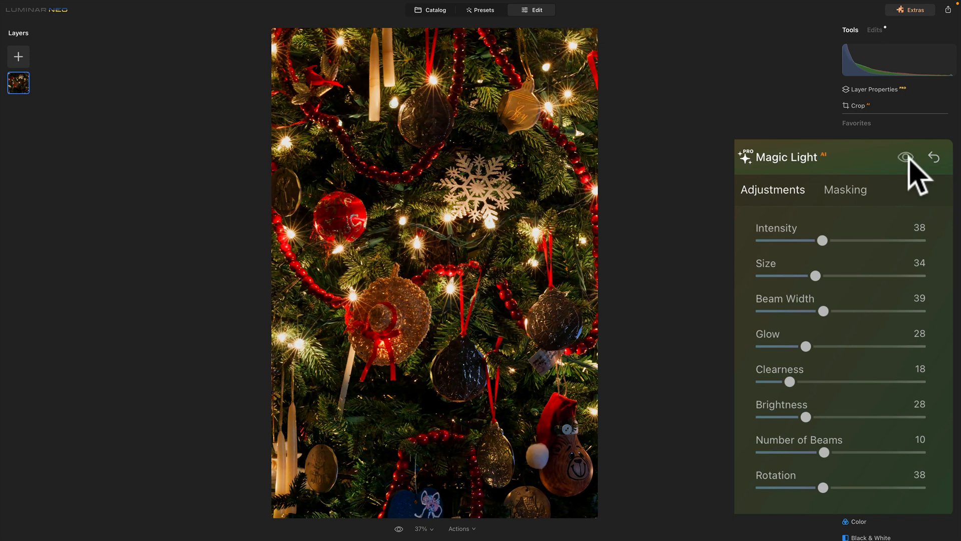
click(909, 159)
click(908, 159)
click(907, 158)
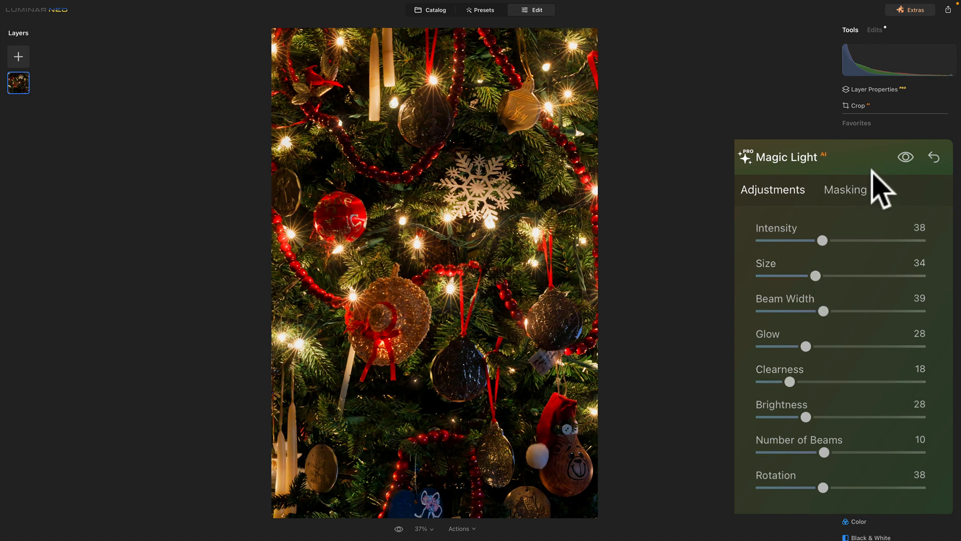
- Compare the finished f/32 edit with Magic Light repeatedly hidden and shown
click(905, 158)
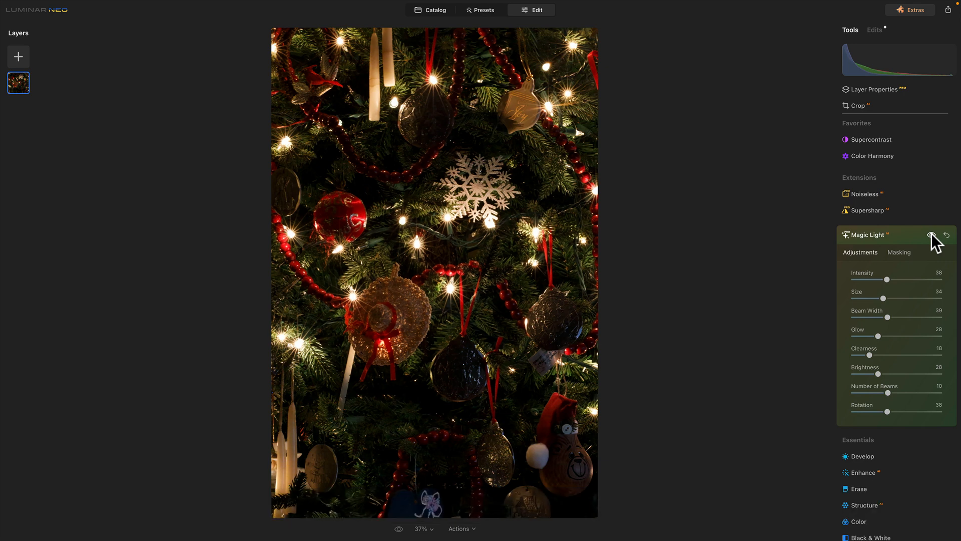
click(931, 234)
click(931, 234)
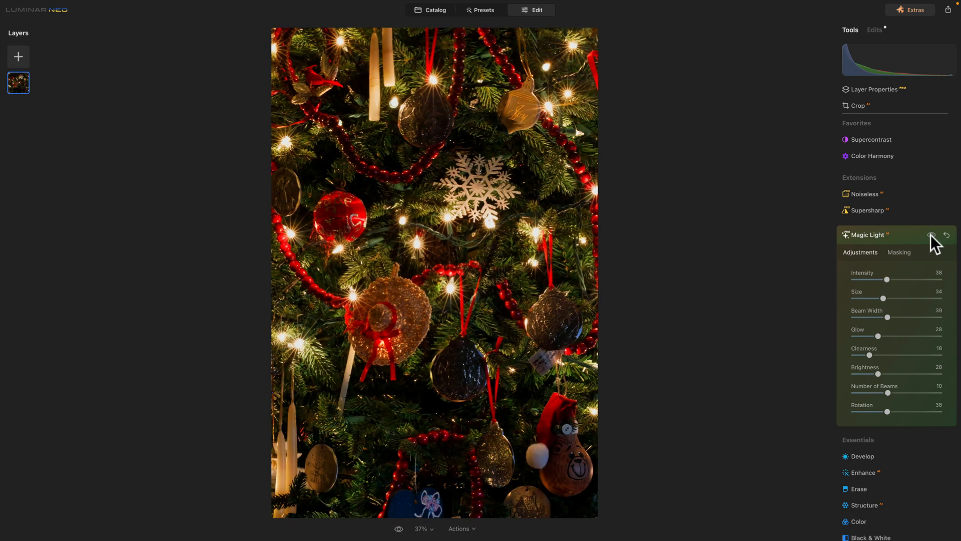
click(931, 234)
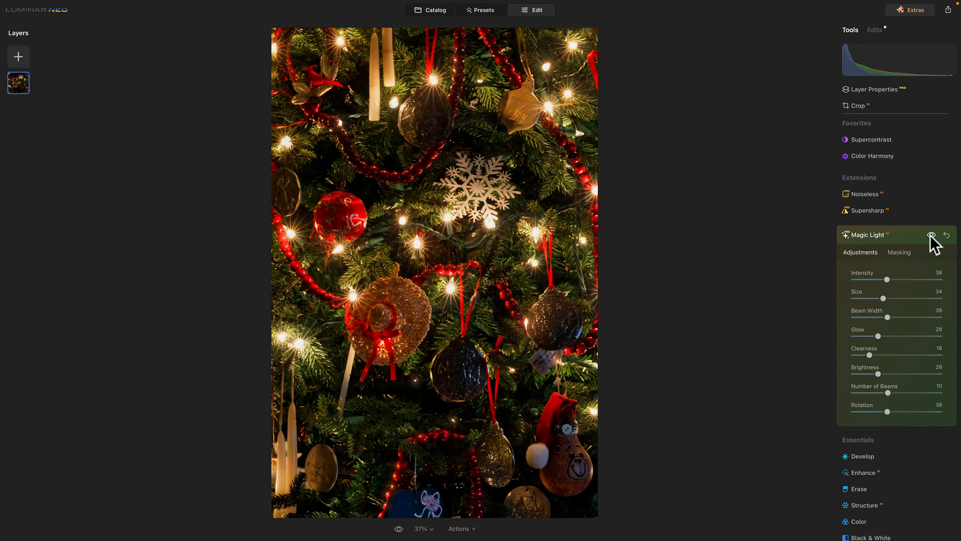
click(931, 234)
click(931, 233)
- Return to the catalog and select the f/16 photo lightstar3-1.tif
click(438, 15)
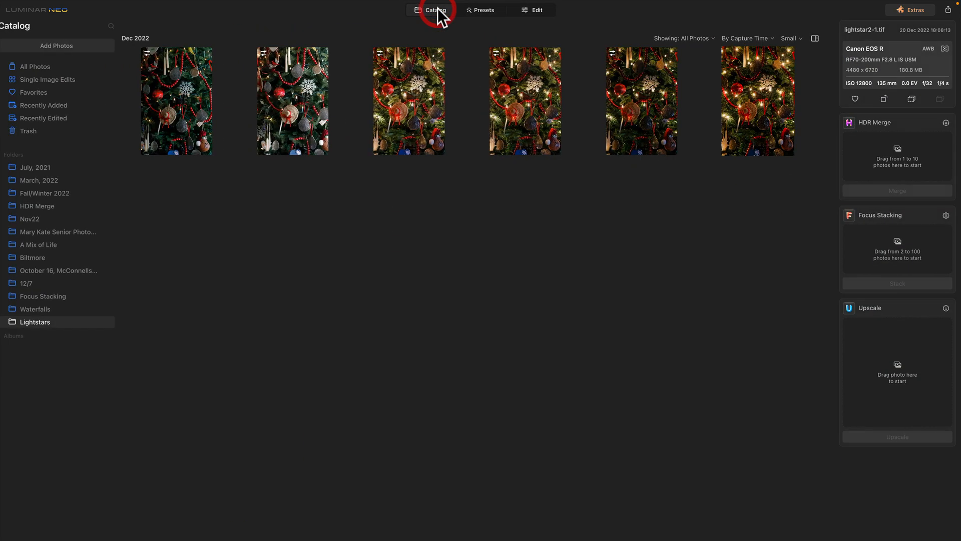
click(646, 100)
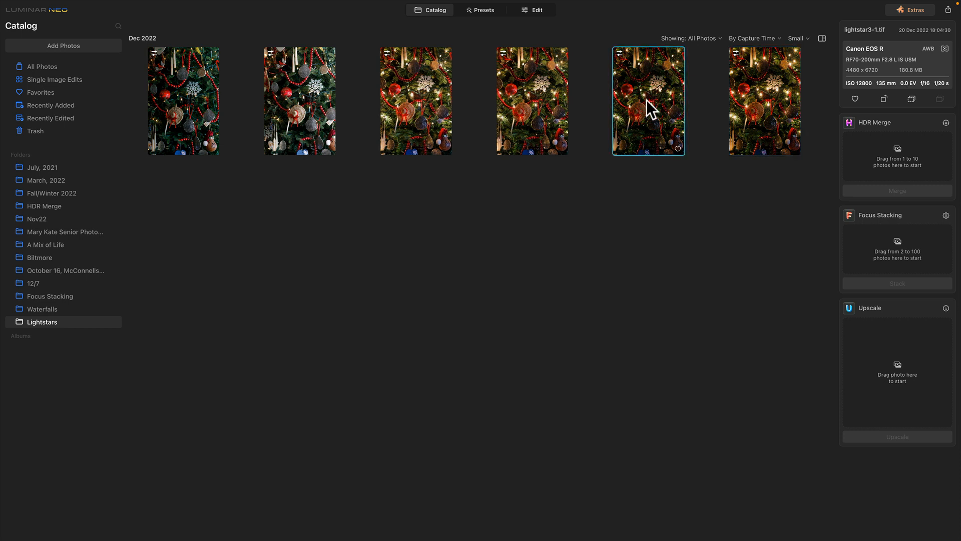
- Check the aperture details of the f/9 and f/13 photos, and open the f/2.8 photo lightstar6-1.tif for editing
click(535, 101)
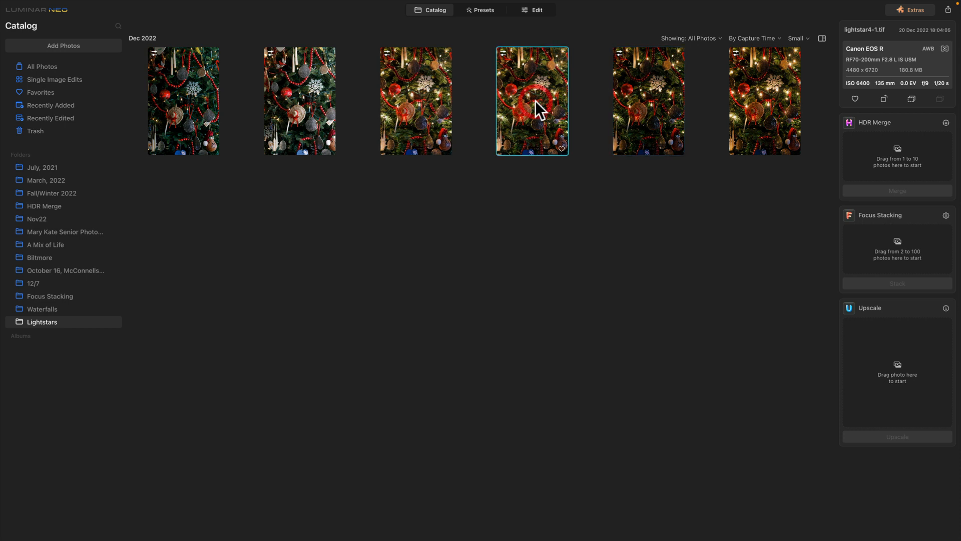
click(420, 98)
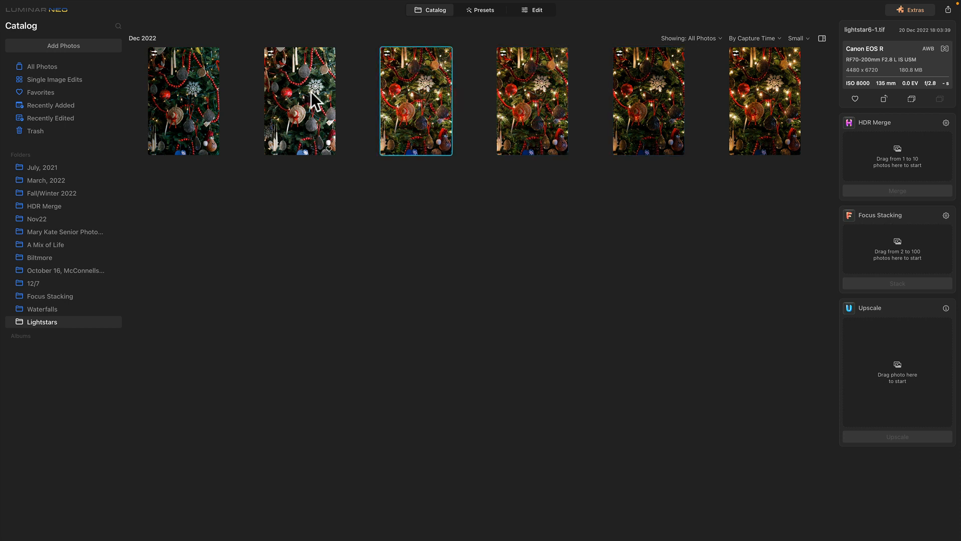
click(310, 109)
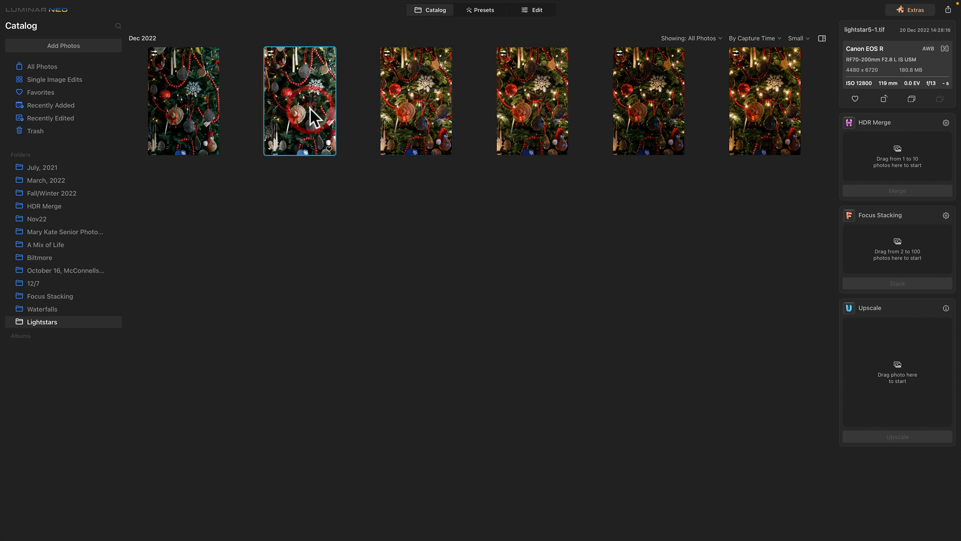
click(431, 100)
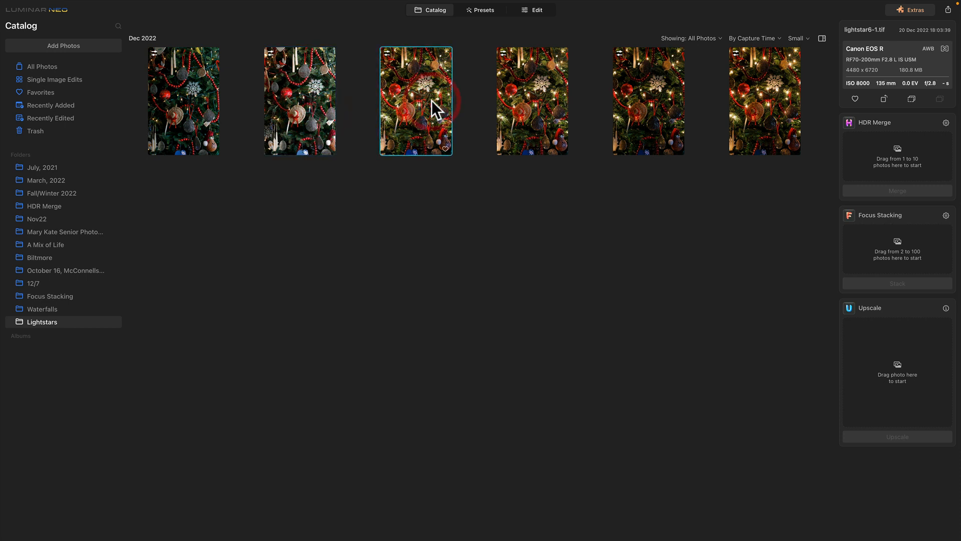
click(533, 8)
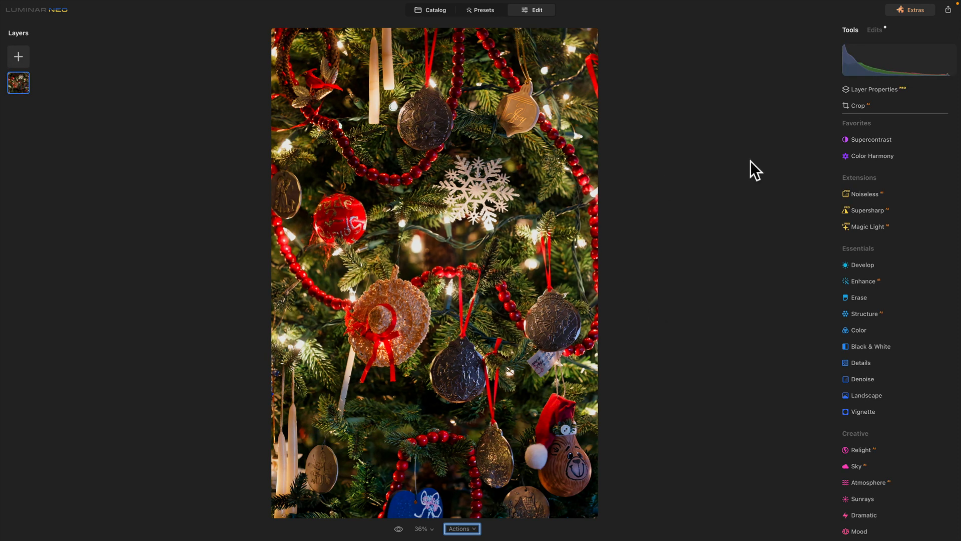
- Apply Magic Light to the f/2.8 photo, trying Intensity at 100 and settling it at 79
click(862, 226)
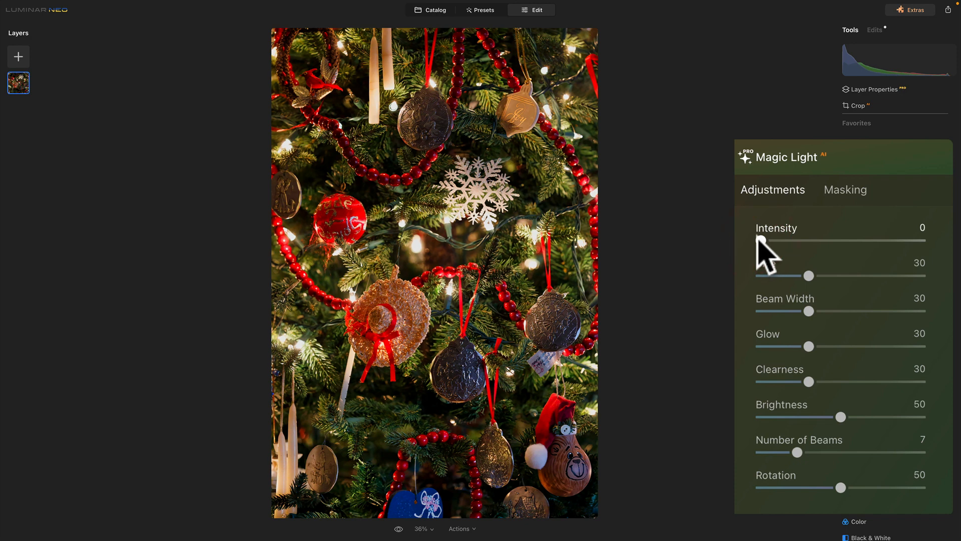
drag(760, 241, 935, 239)
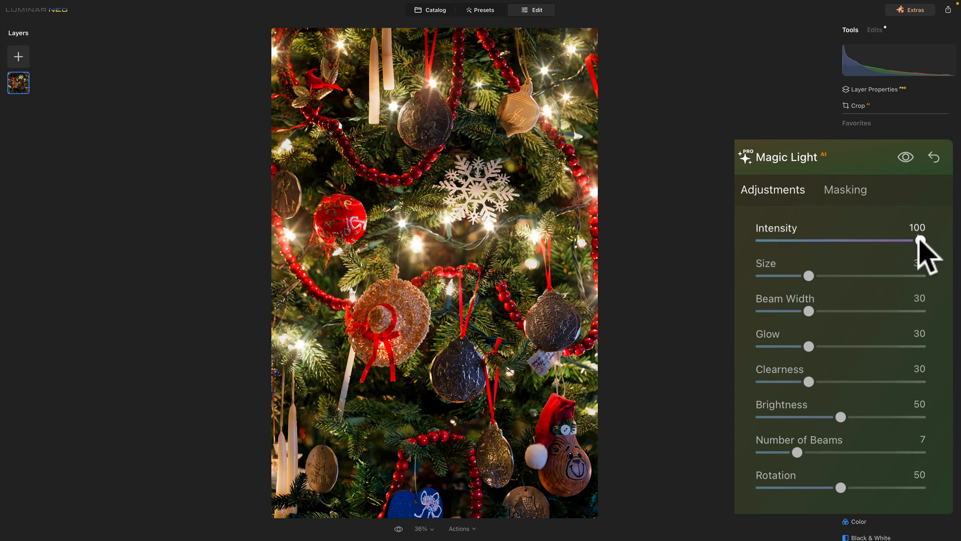
drag(920, 240, 884, 242)
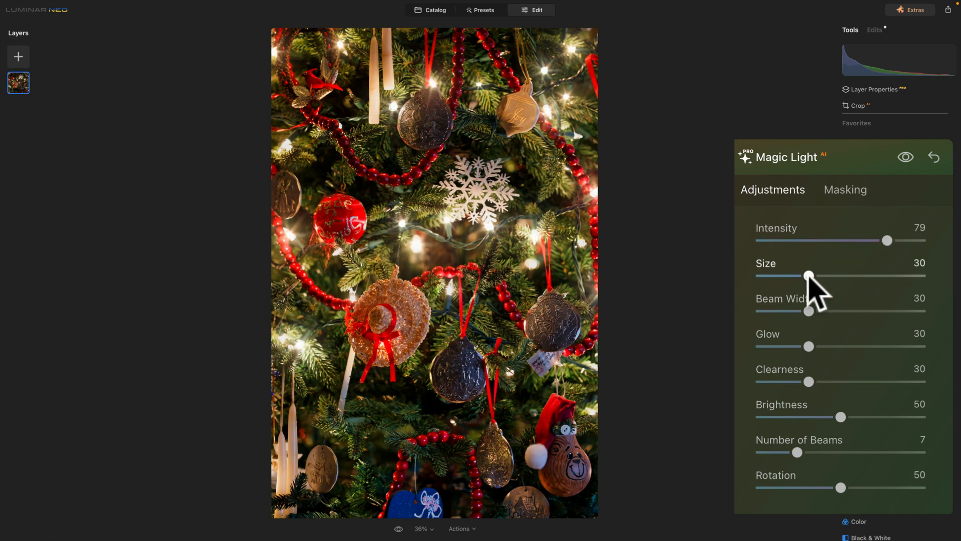
- Set the Magic Light Size to 16 and Beam Width to 11, checking the stars at 100% magnification
drag(807, 275, 777, 310)
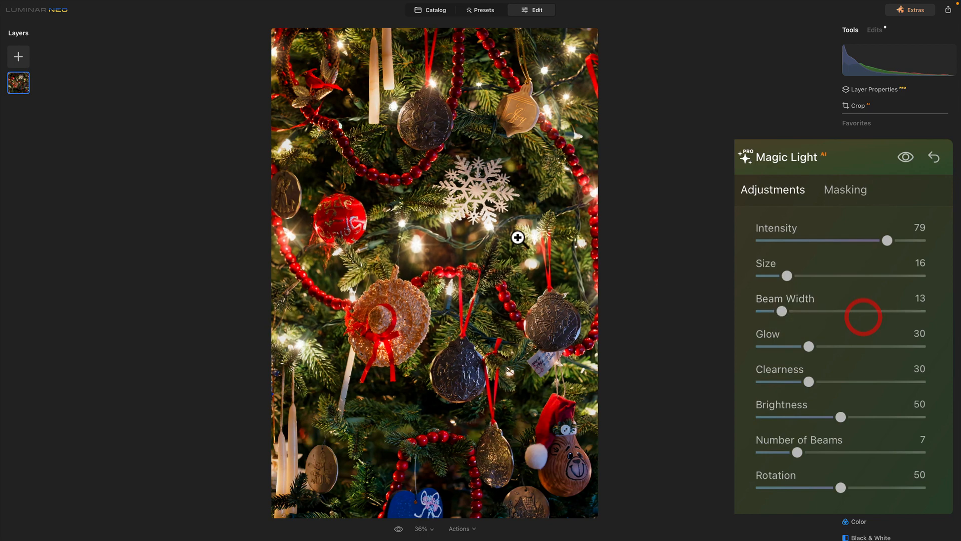
click(424, 249)
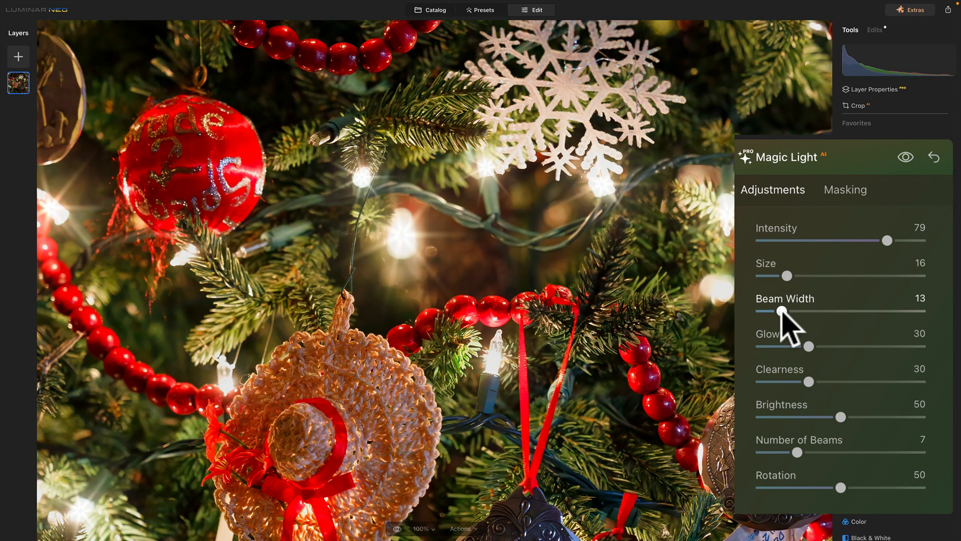
mouse_move(781, 311)
mouse_down()
mouse_move(810, 312)
mouse_move(761, 312)
mouse_move(777, 312)
mouse_up()
drag(778, 312, 779, 311)
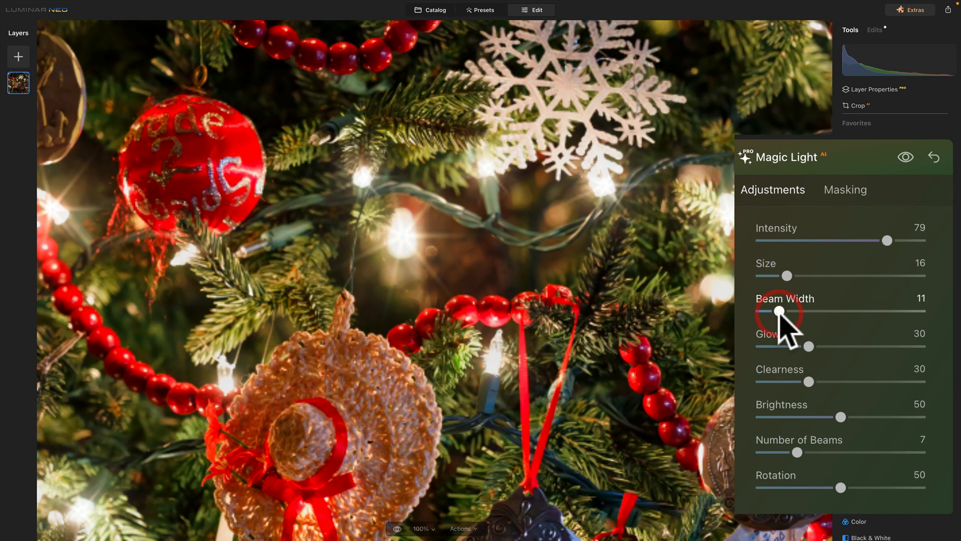
double_click(426, 290)
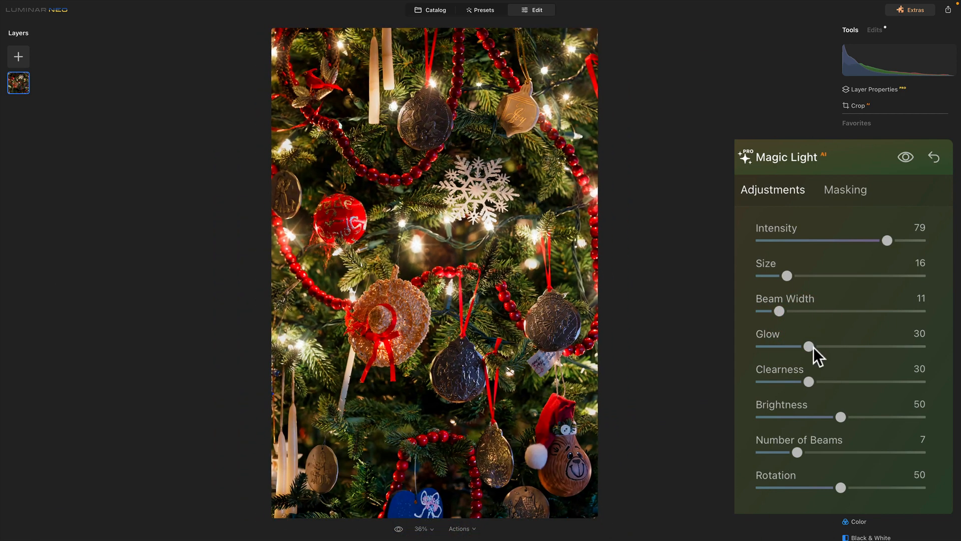
- Set the Magic Light Glow to 22, Clearness to 47, Brightness to 56, Number of Beams to 9 and Rotation to 53
drag(809, 347, 837, 382)
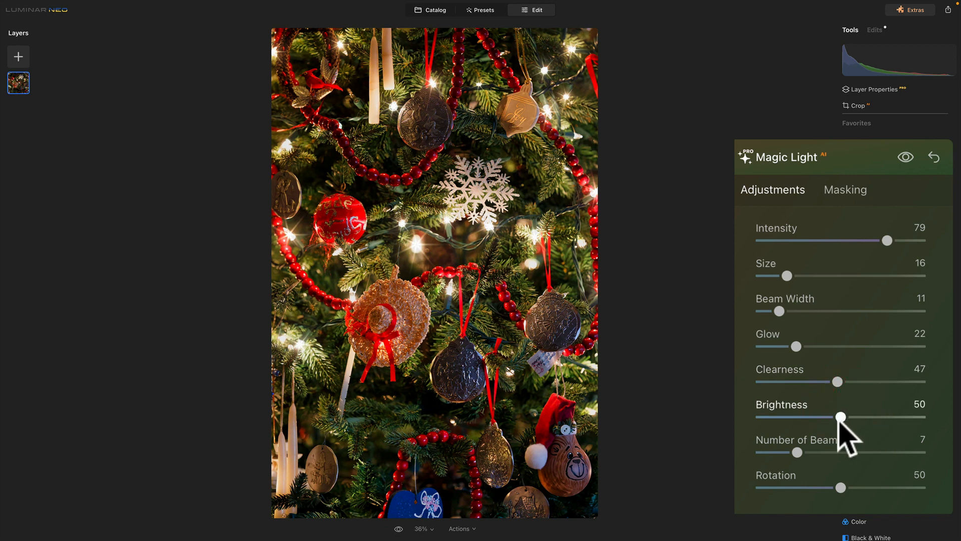
mouse_move(840, 417)
mouse_down()
mouse_move(818, 417)
mouse_move(876, 417)
mouse_move(850, 417)
mouse_up()
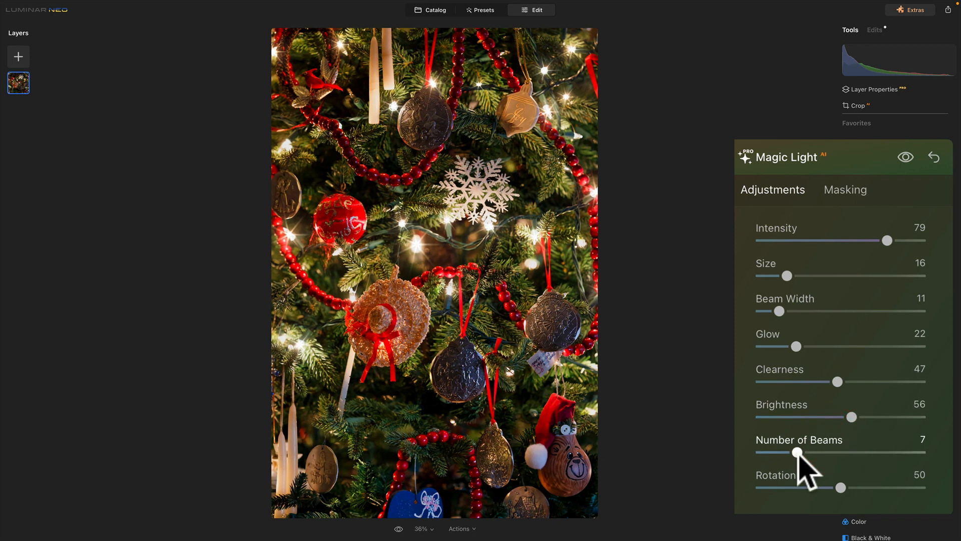
drag(797, 452, 815, 452)
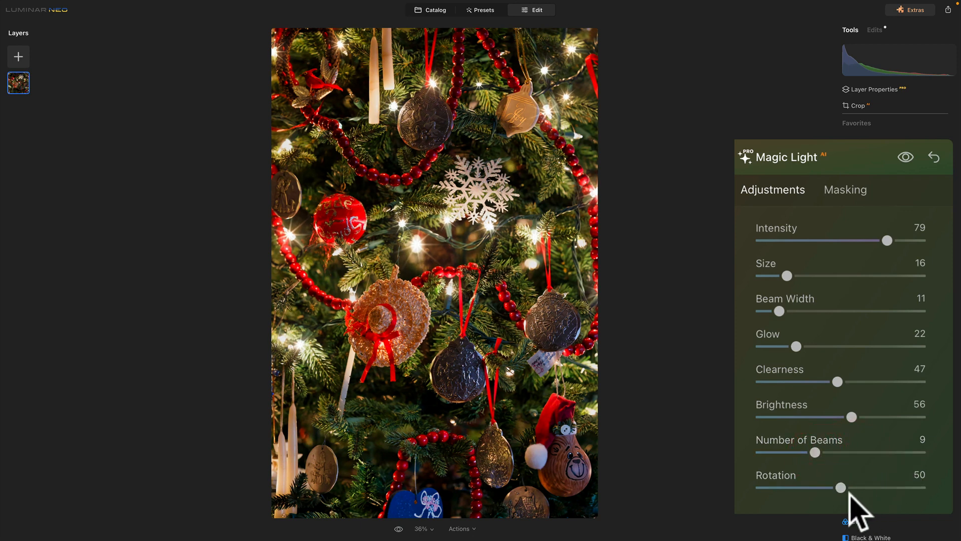
mouse_move(839, 488)
mouse_down()
mouse_move(866, 488)
mouse_move(845, 488)
mouse_up()
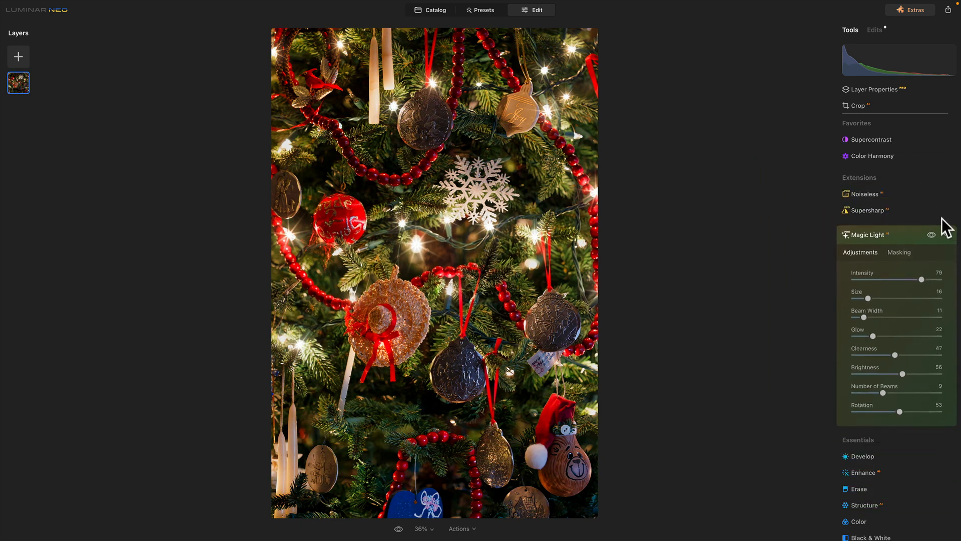
- Compare the f/2.8 photo with the Magic Light effect hidden and shown
click(931, 235)
click(931, 235)
click(930, 235)
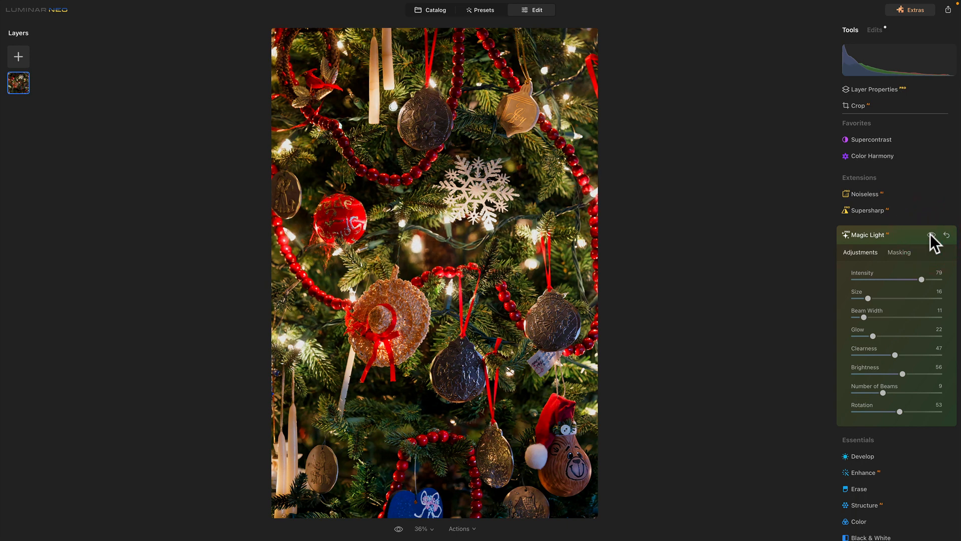
click(931, 235)
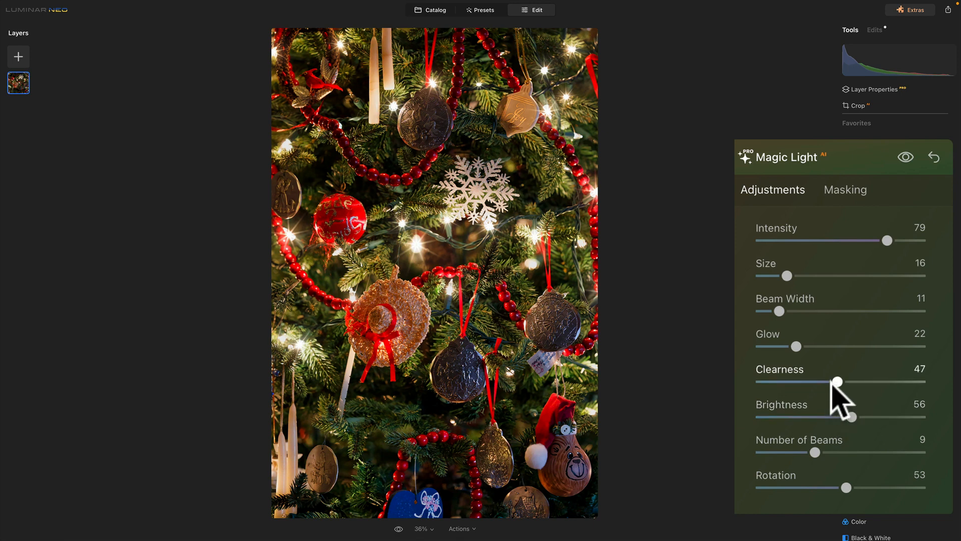
- Try the Magic Light Clearness at its maximum of 100 and settle it at 61
drag(837, 382, 958, 386)
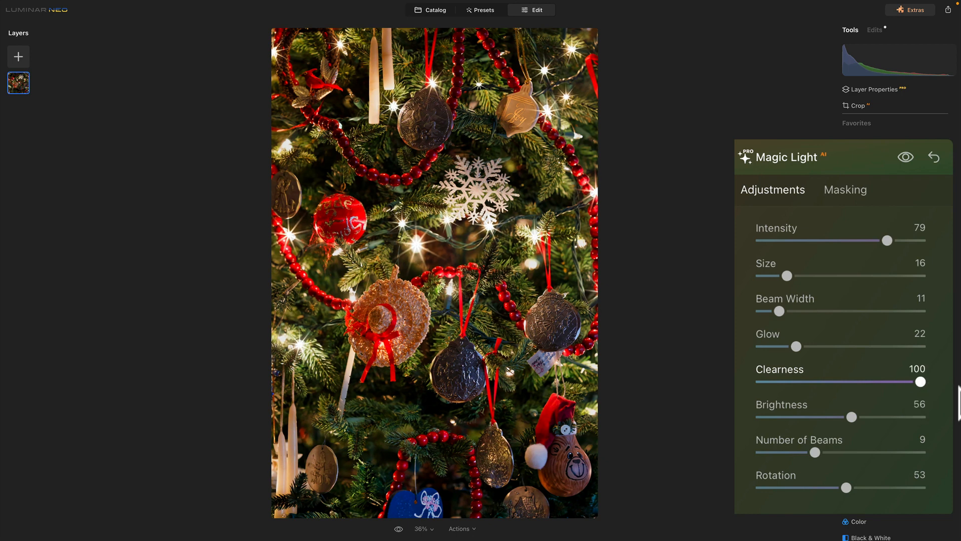
drag(920, 381, 878, 389)
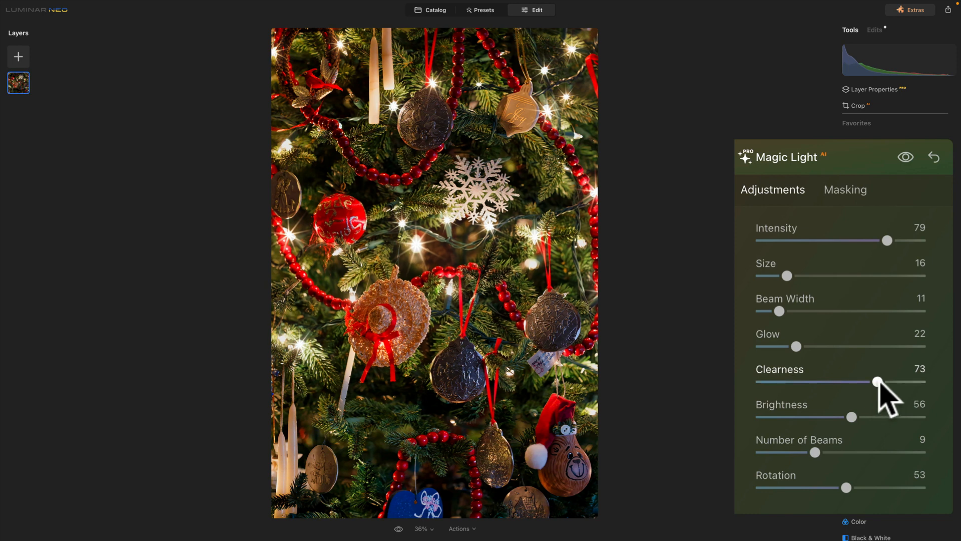
drag(878, 383, 859, 385)
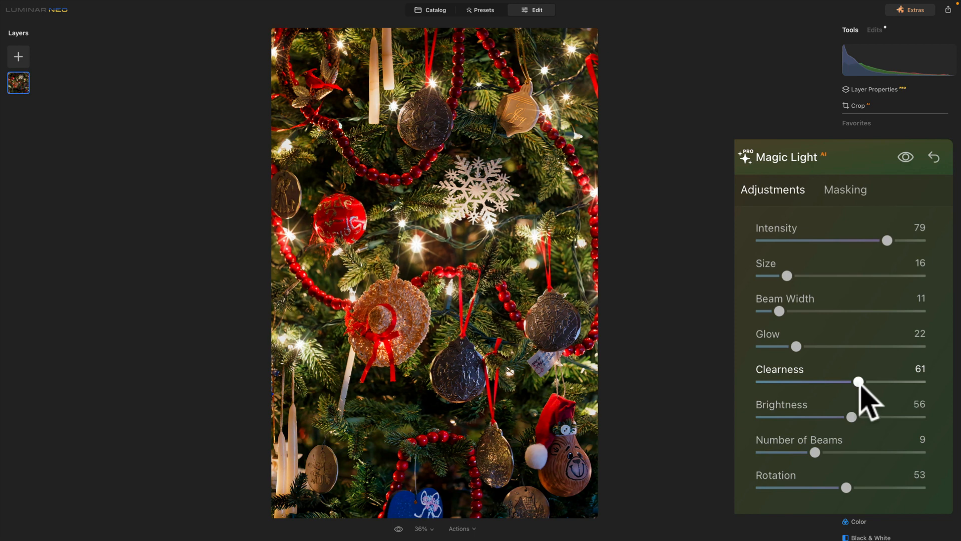
- Fine-tune Magic Light with Brightness 62, Number of Beams 9, Rotation 60, Intensity 77 and Size 17
mouse_move(852, 416)
mouse_down()
mouse_move(861, 413)
mouse_move(812, 421)
mouse_move(860, 416)
mouse_up()
mouse_move(822, 450)
mouse_down()
mouse_move(953, 456)
mouse_move(814, 452)
mouse_up()
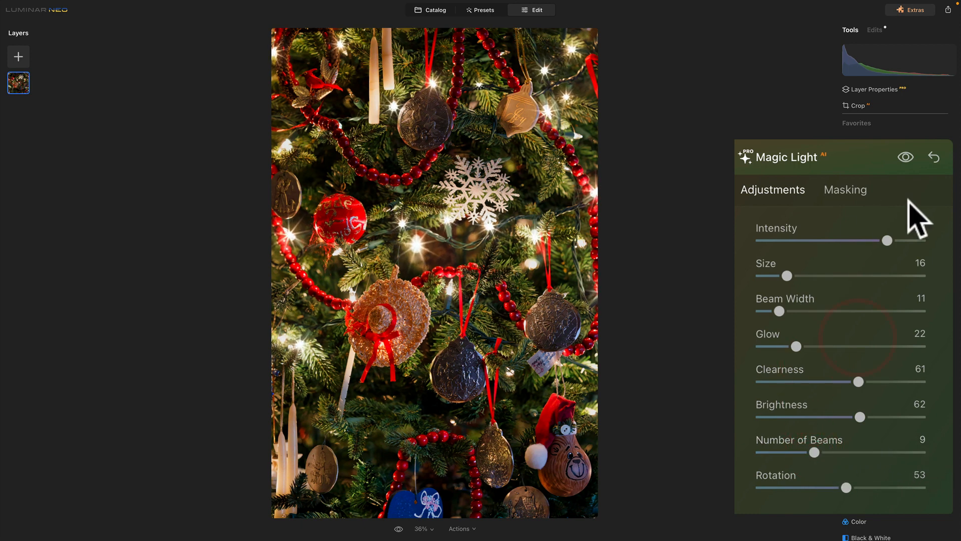
drag(846, 488, 858, 488)
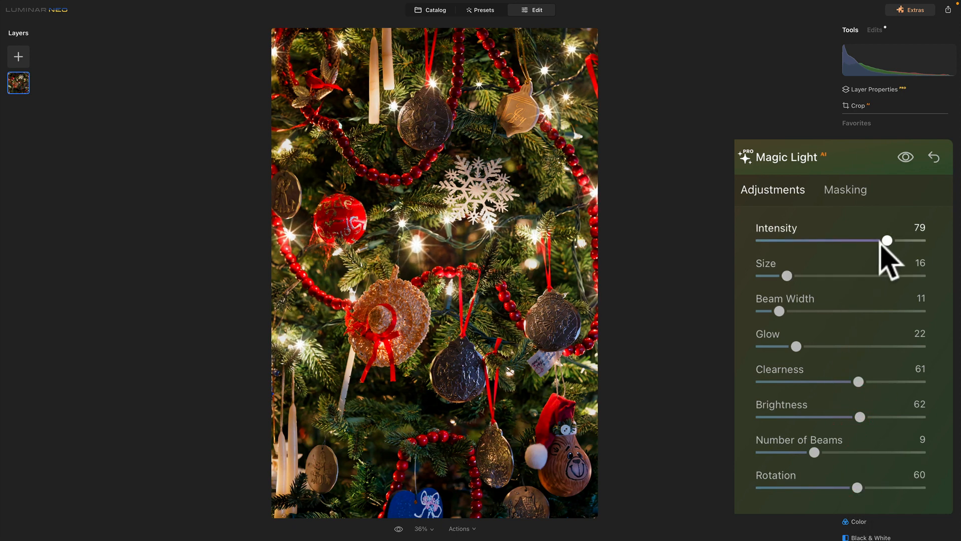
drag(886, 240, 884, 240)
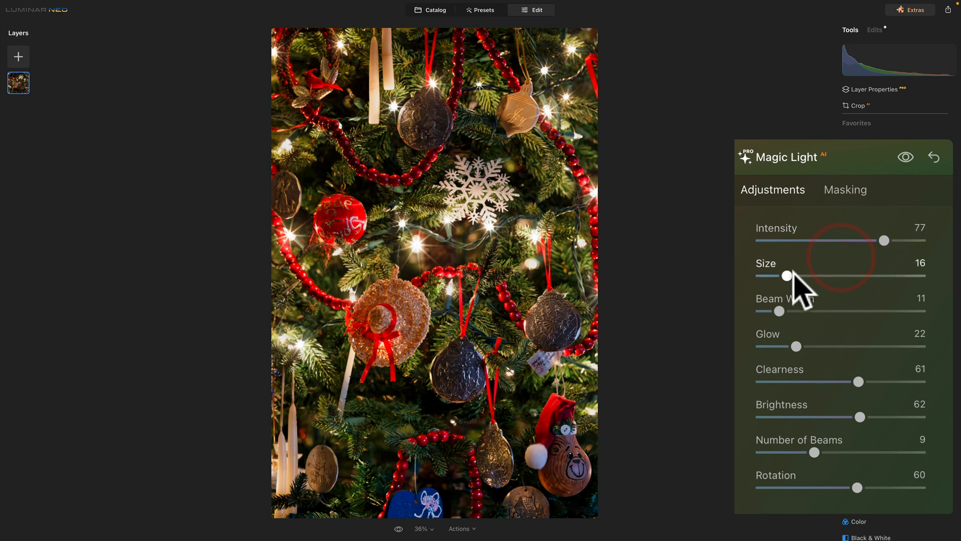
mouse_move(787, 276)
mouse_down()
mouse_move(816, 275)
mouse_move(775, 276)
mouse_move(921, 275)
mouse_move(789, 276)
mouse_up()
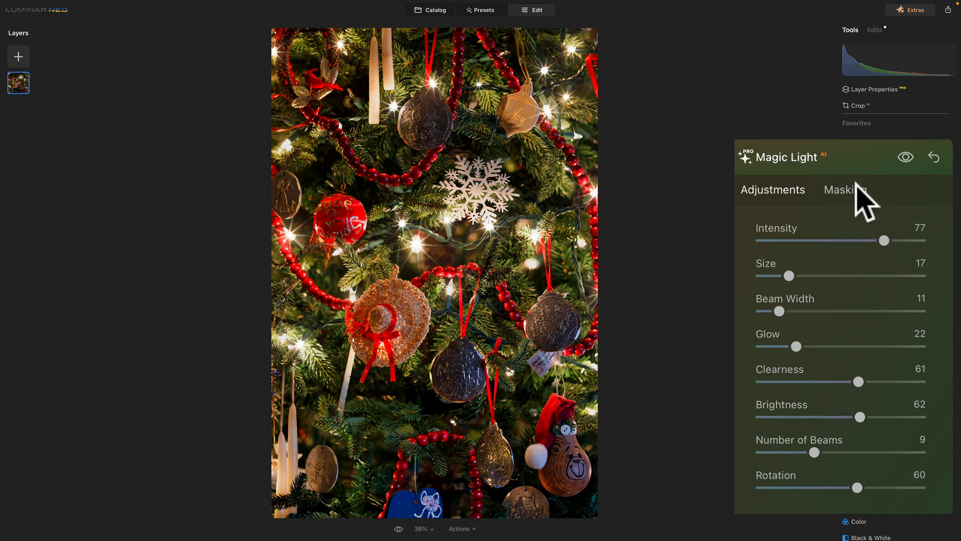
- Erase the Magic Light effect from the star on the red beads at the photo's right edge, using a size 28 mask brush
click(855, 184)
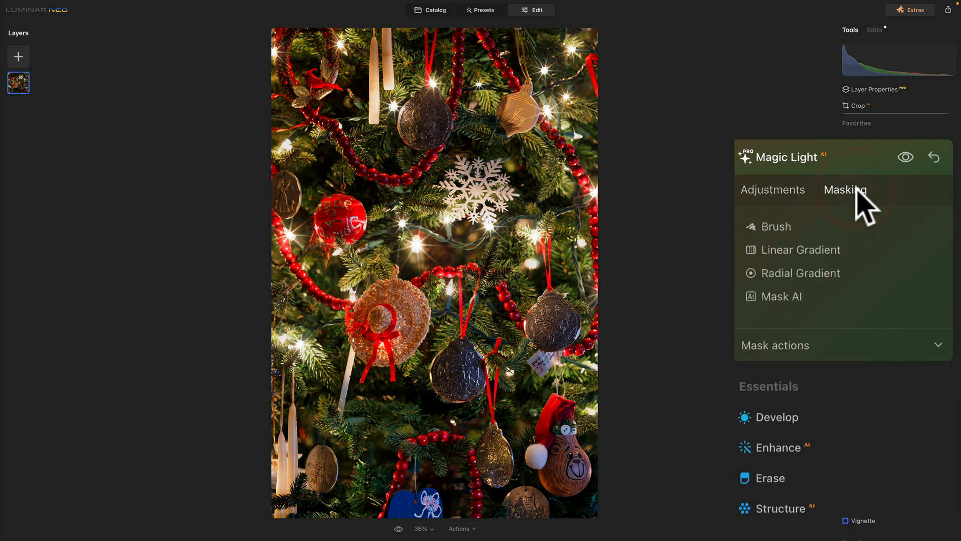
click(769, 227)
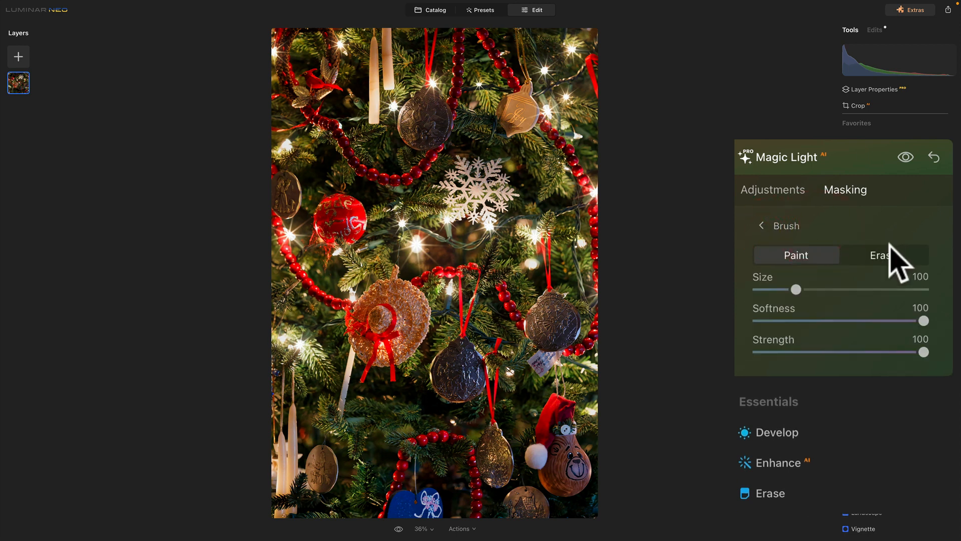
click(881, 257)
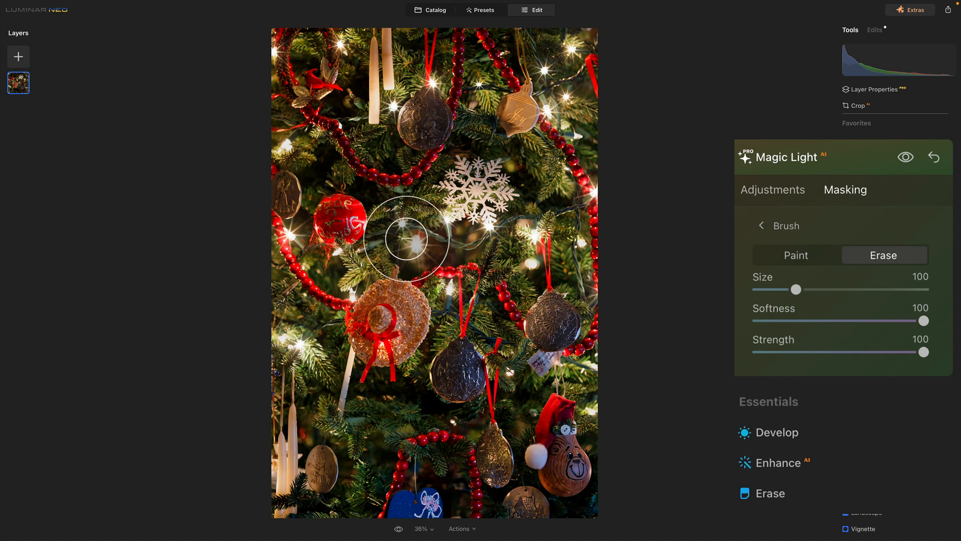
key(bracketleft)
key(bracketleft)
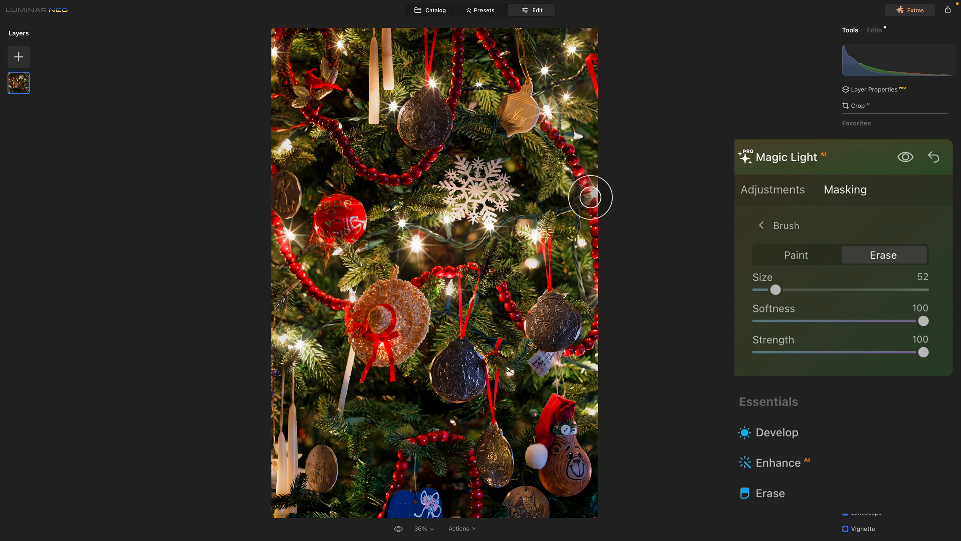
key(bracketleft)
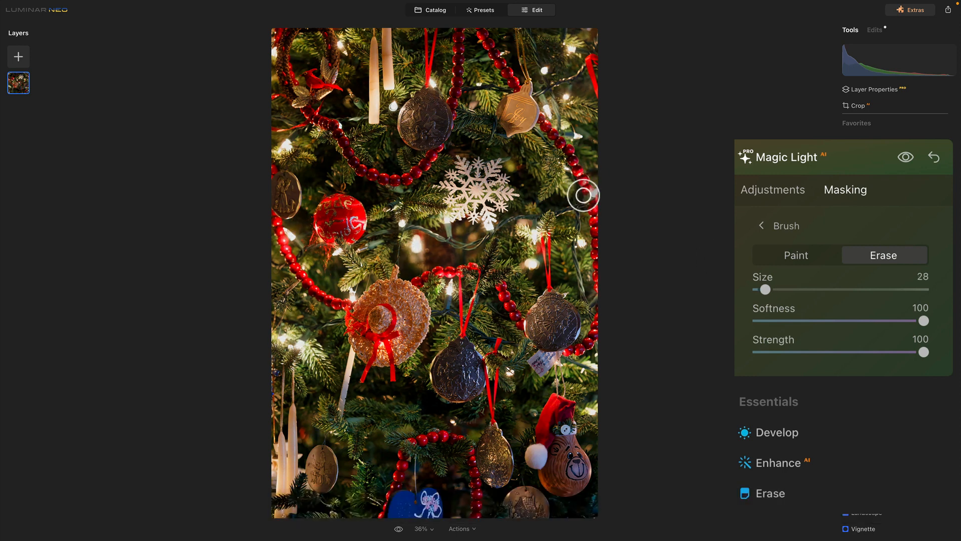
mouse_move(583, 194)
mouse_down()
mouse_move(596, 206)
mouse_move(580, 191)
mouse_move(603, 189)
mouse_move(579, 196)
mouse_move(588, 177)
mouse_move(619, 193)
mouse_up()
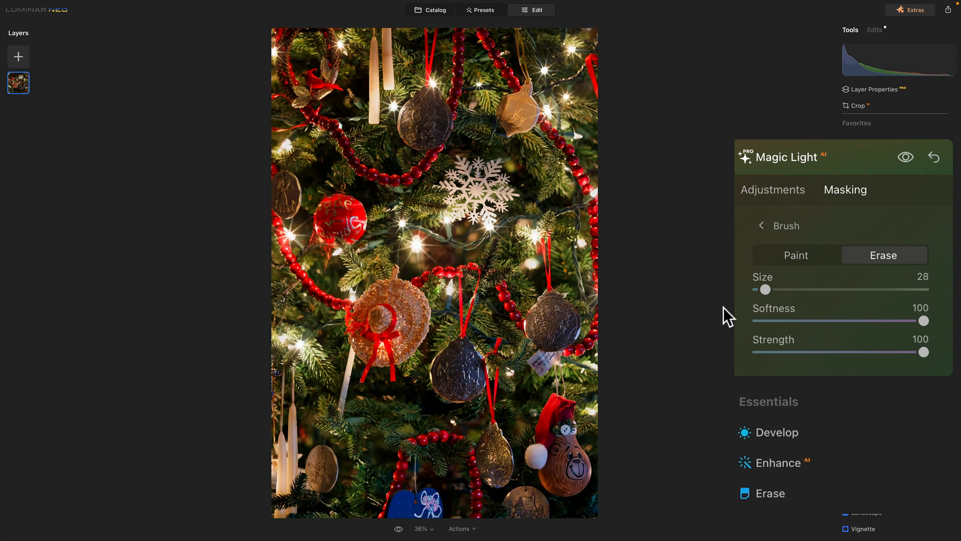
click(772, 190)
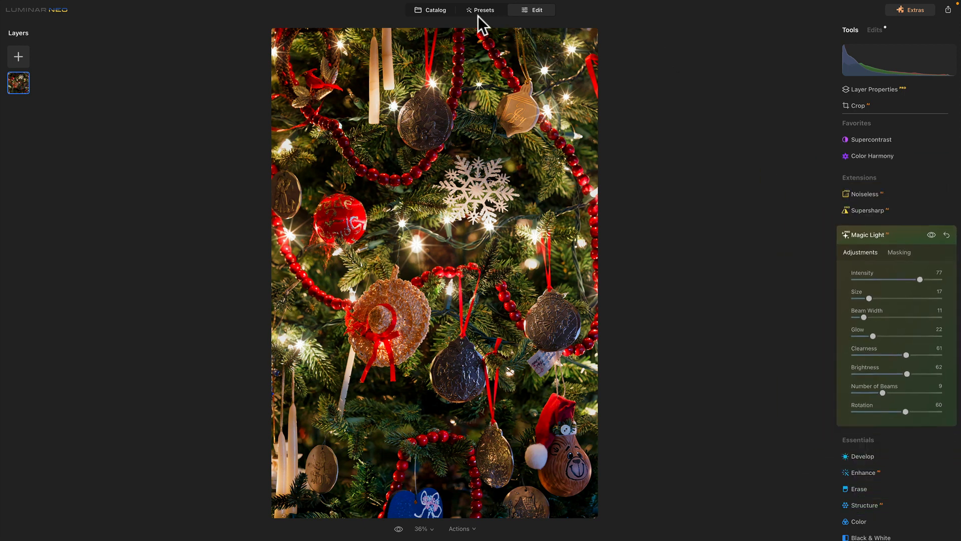
- Return to the catalog, look at the f/20 photo's details, and select the f/13 photo lightstar5-1.tif
click(435, 9)
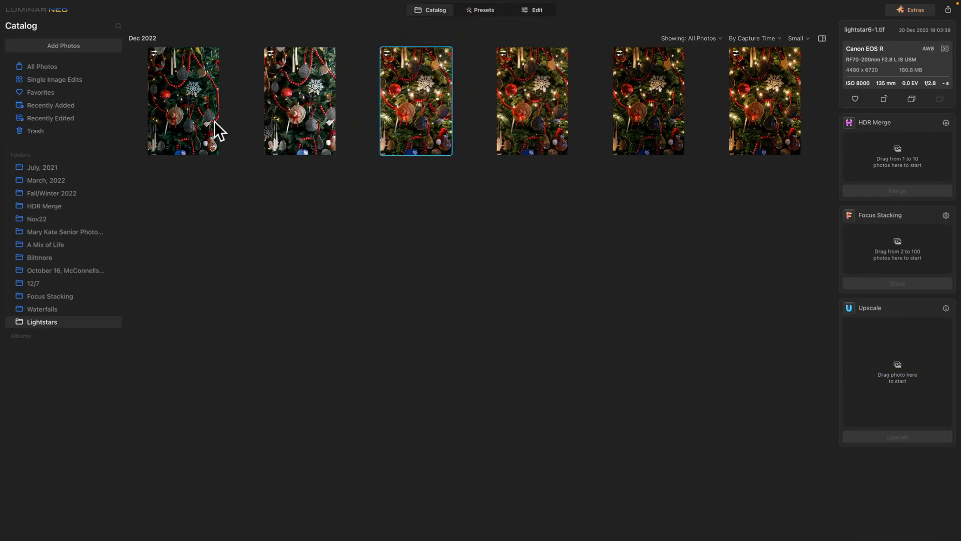
click(189, 101)
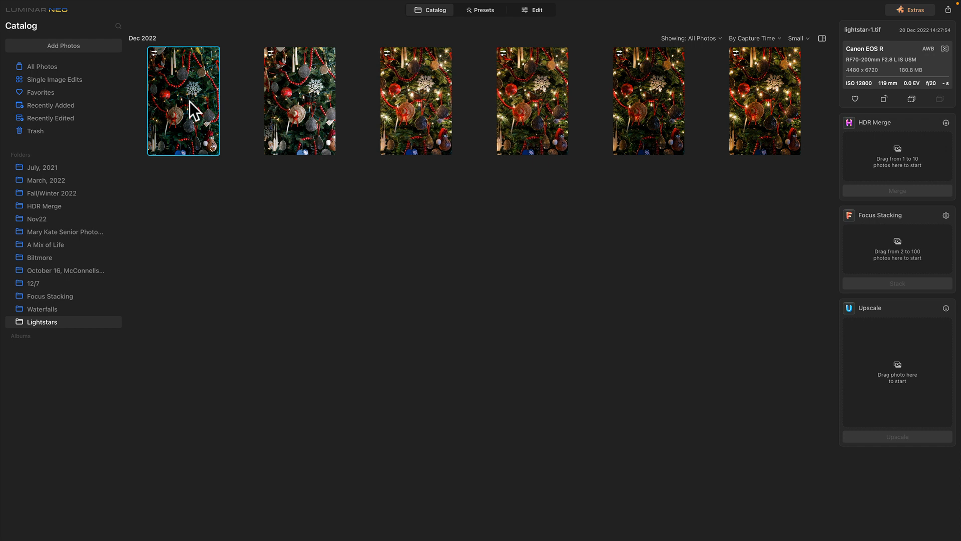
click(289, 95)
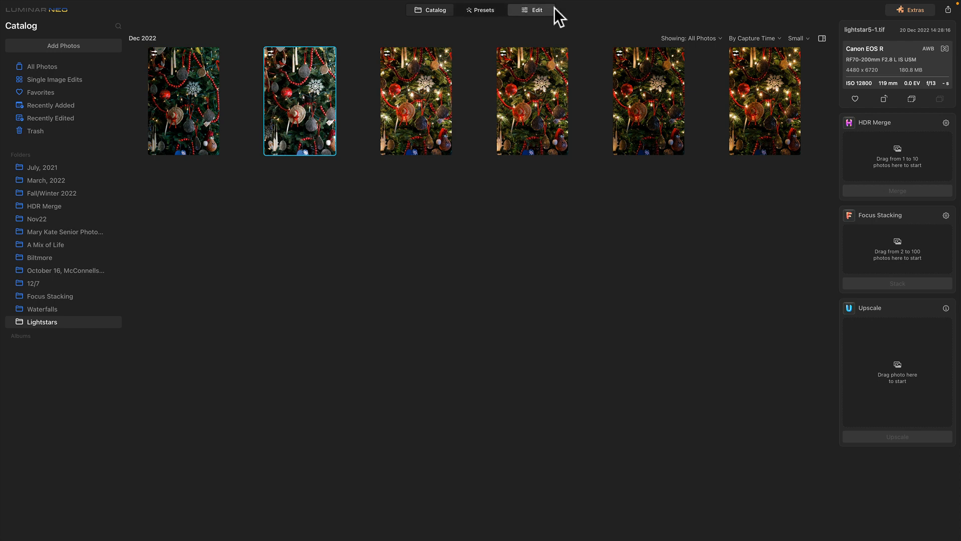
- Open the f/13 photo for editing, apply Magic Light at Intensity 100, and inspect the light stars up close
click(538, 7)
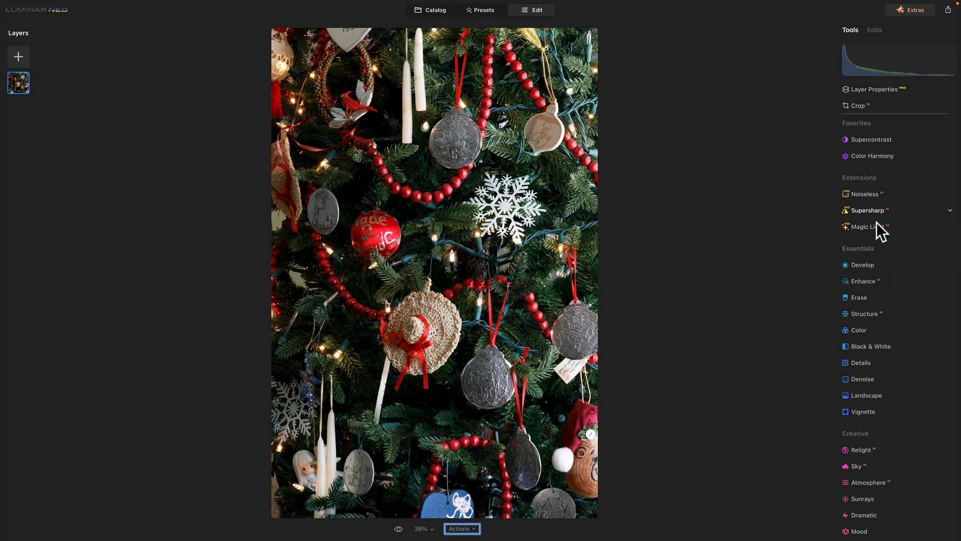
click(860, 226)
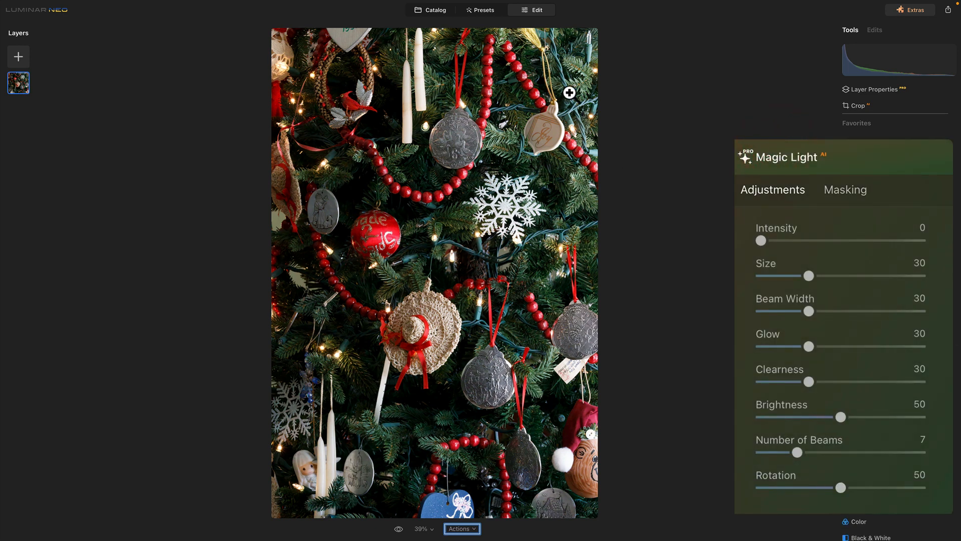
drag(760, 241, 936, 264)
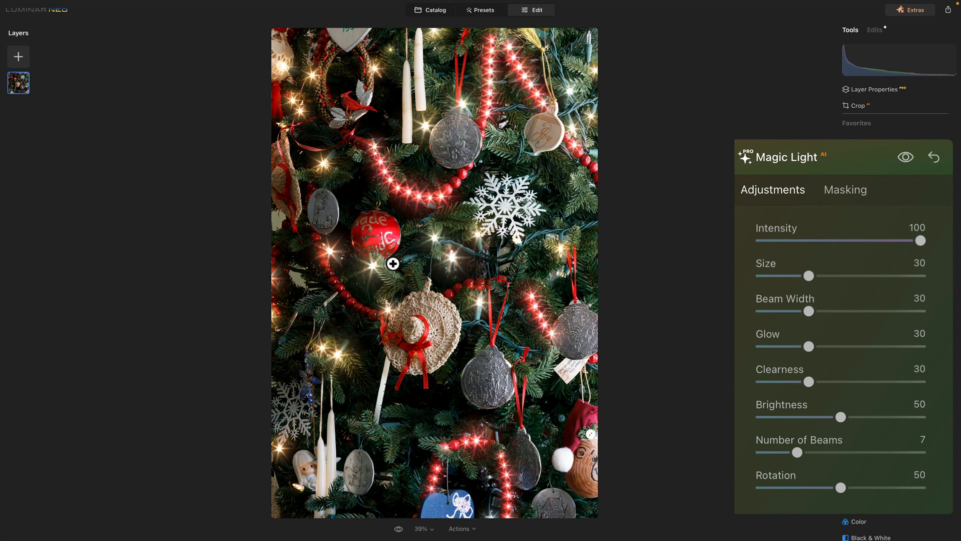
click(393, 264)
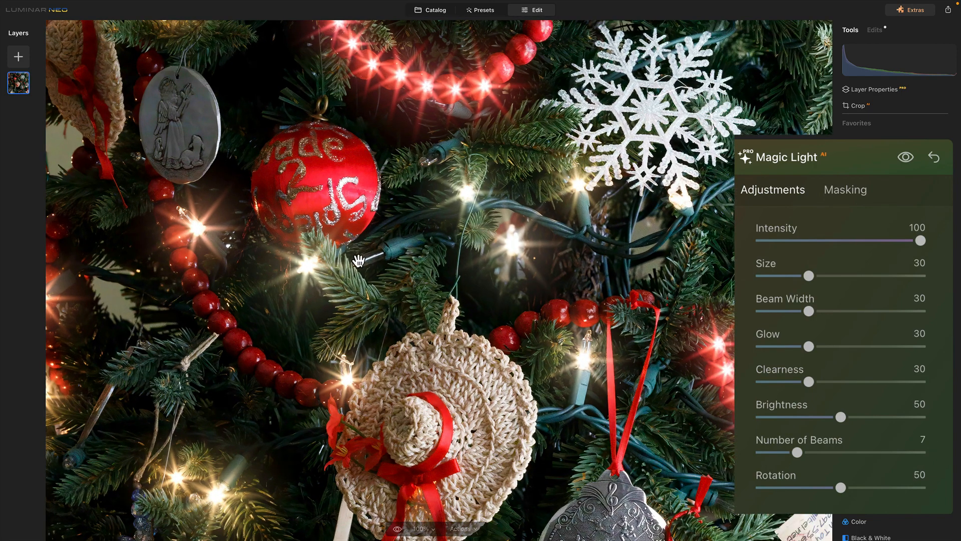
click(596, 347)
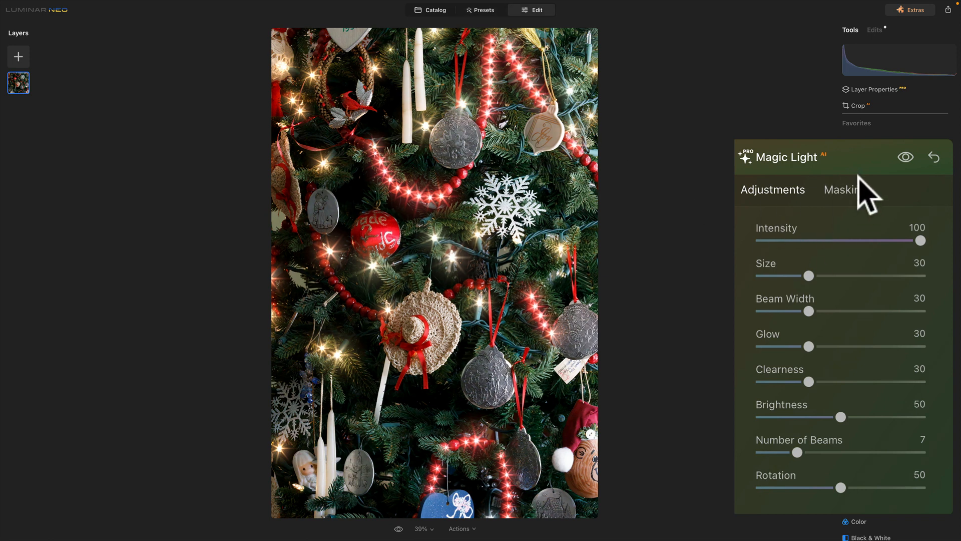
- Erase the Magic Light effect from the red bead garlands across the photo, using a size 52 mask brush
click(850, 189)
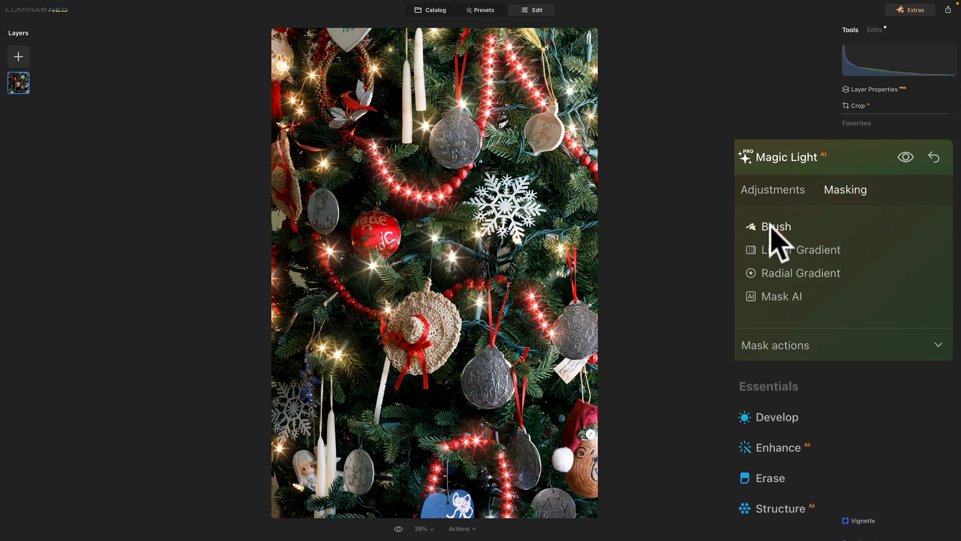
click(771, 228)
click(883, 255)
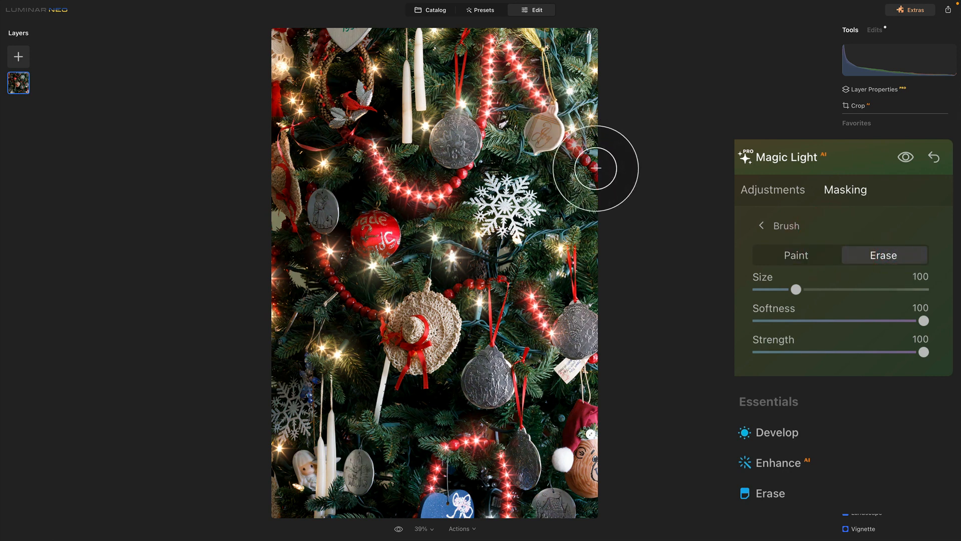
key(bracketleft)
key(bracketleft)
key(bracketleft)
key(bracketleft)
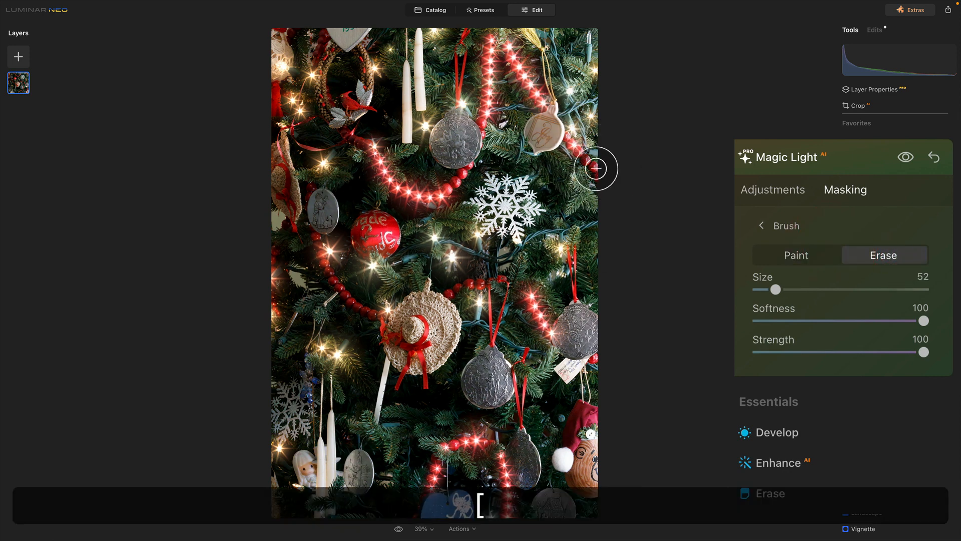
mouse_move(596, 168)
mouse_down()
mouse_move(562, 141)
mouse_move(491, 35)
mouse_move(485, 125)
mouse_up()
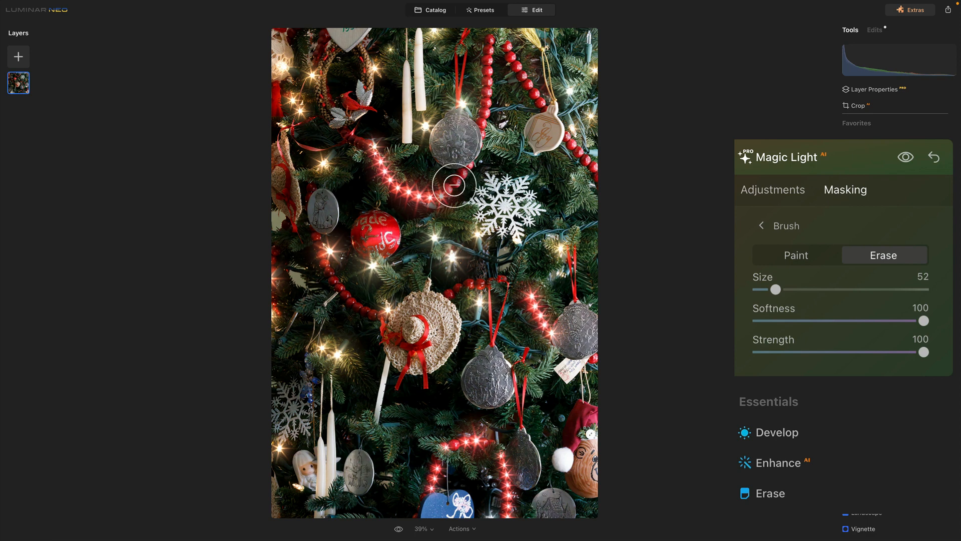
mouse_move(450, 188)
mouse_down()
mouse_move(430, 198)
mouse_move(393, 187)
mouse_move(368, 140)
mouse_move(388, 175)
mouse_move(422, 197)
mouse_move(457, 190)
mouse_up()
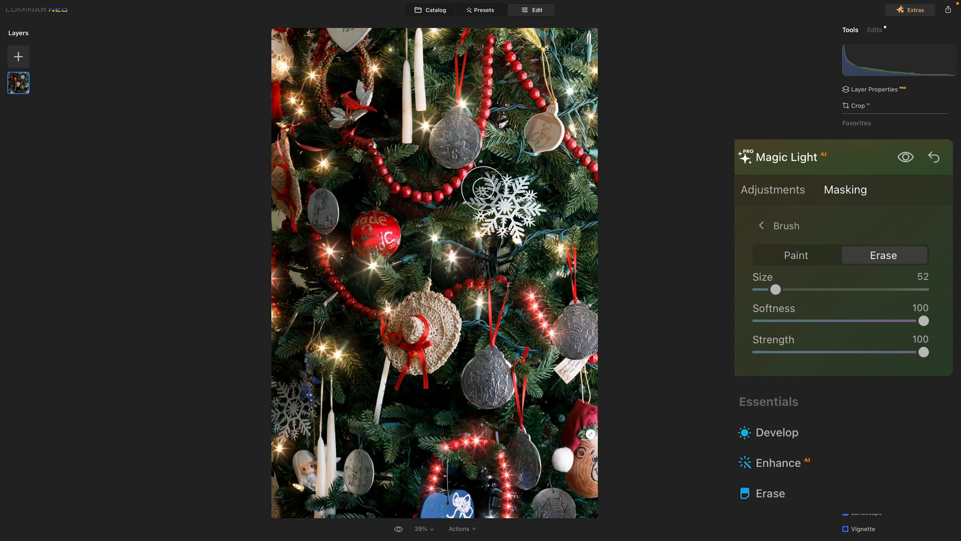
mouse_move(561, 330)
mouse_down()
mouse_move(538, 328)
mouse_move(527, 284)
mouse_move(564, 334)
mouse_up()
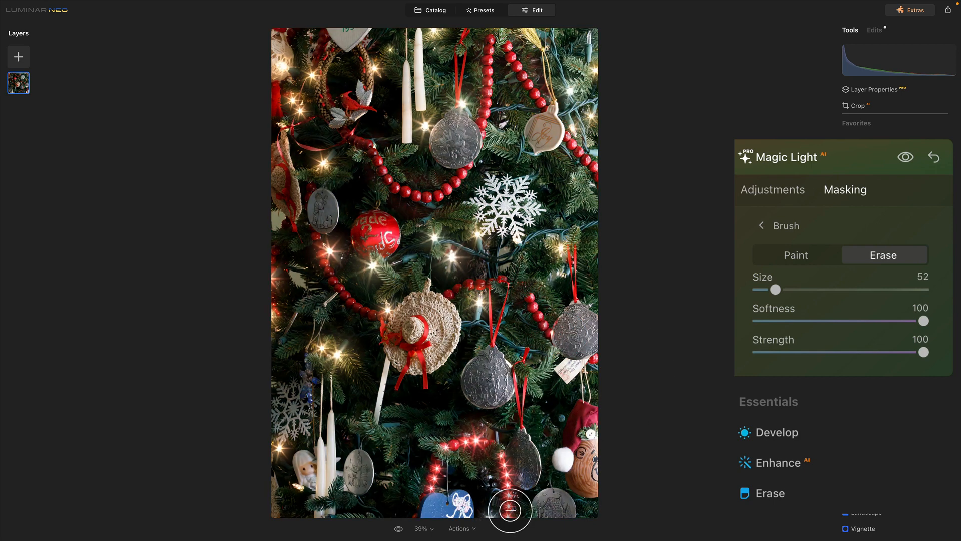
mouse_move(509, 515)
mouse_down()
mouse_move(501, 458)
mouse_move(512, 495)
mouse_move(507, 521)
mouse_move(495, 452)
mouse_move(476, 441)
mouse_move(448, 449)
mouse_move(414, 522)
mouse_up()
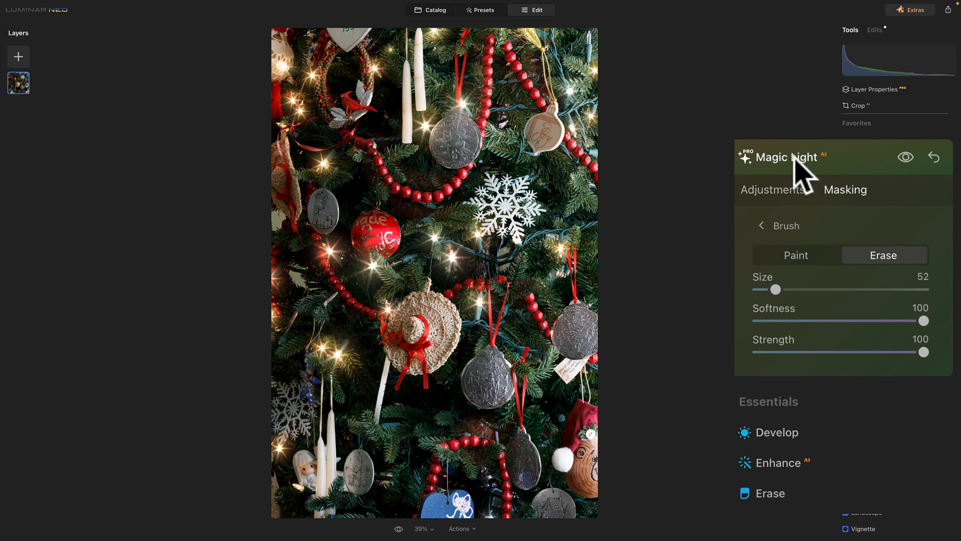
- Start a second Magic Light adjustment on the f/13 photo and raise its Intensity to about 7
click(763, 151)
click(764, 148)
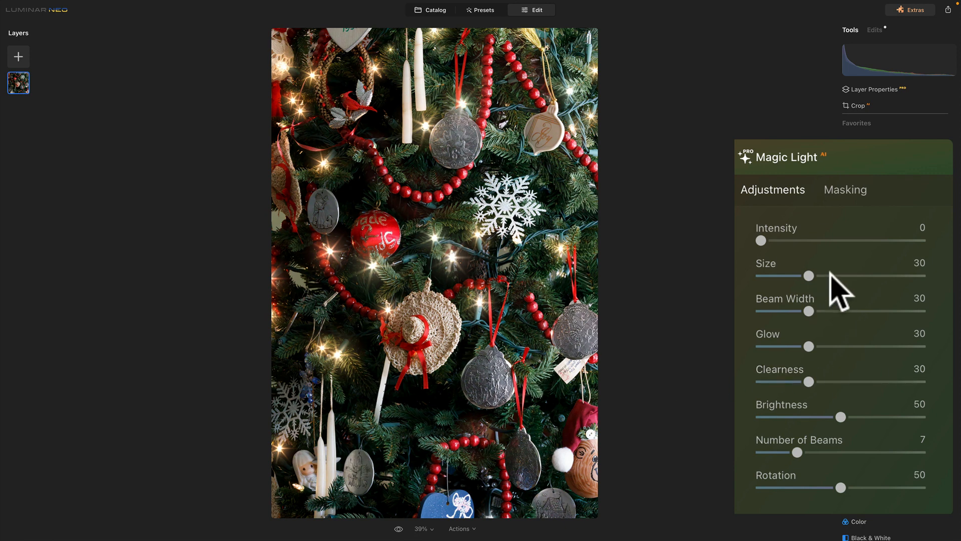
mouse_move(759, 240)
mouse_down()
mouse_move(843, 242)
mouse_move(758, 248)
mouse_move(781, 249)
mouse_move(772, 251)
mouse_up()
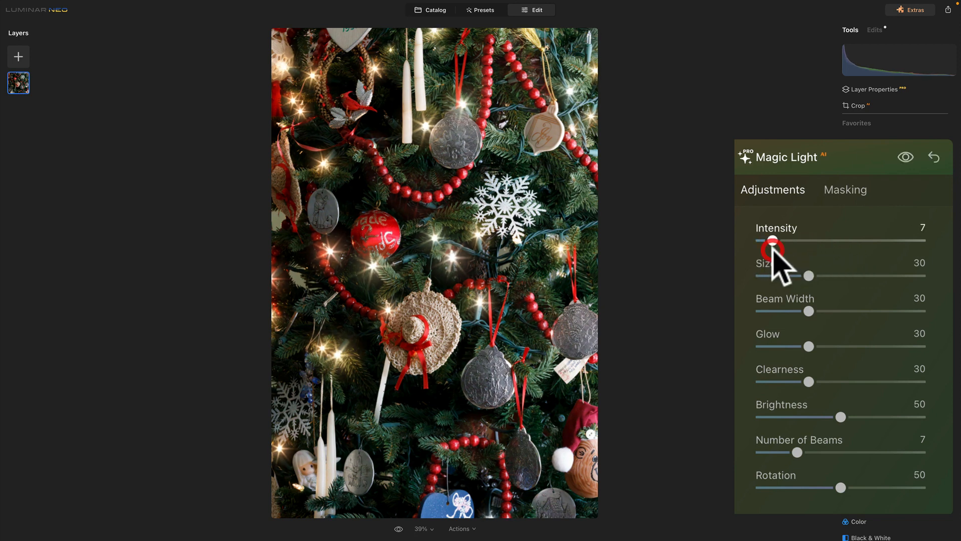
- Return to the catalog and view the f/32 photo lightstar2-1.tif at full size
click(430, 11)
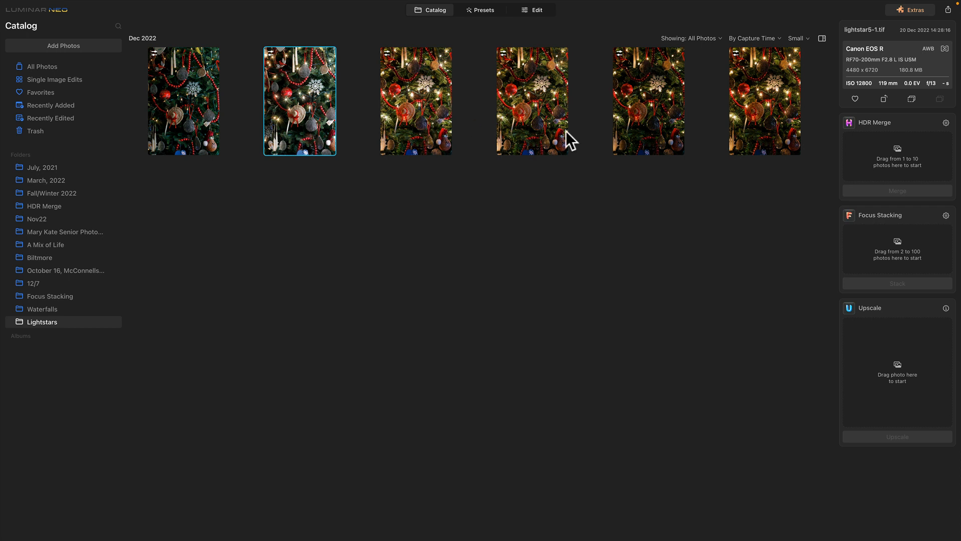
click(767, 106)
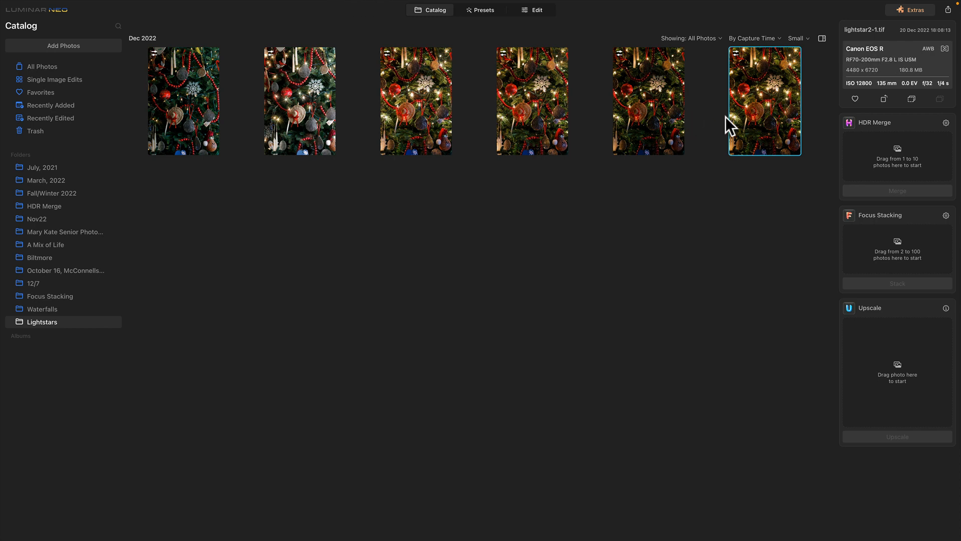
double_click(753, 95)
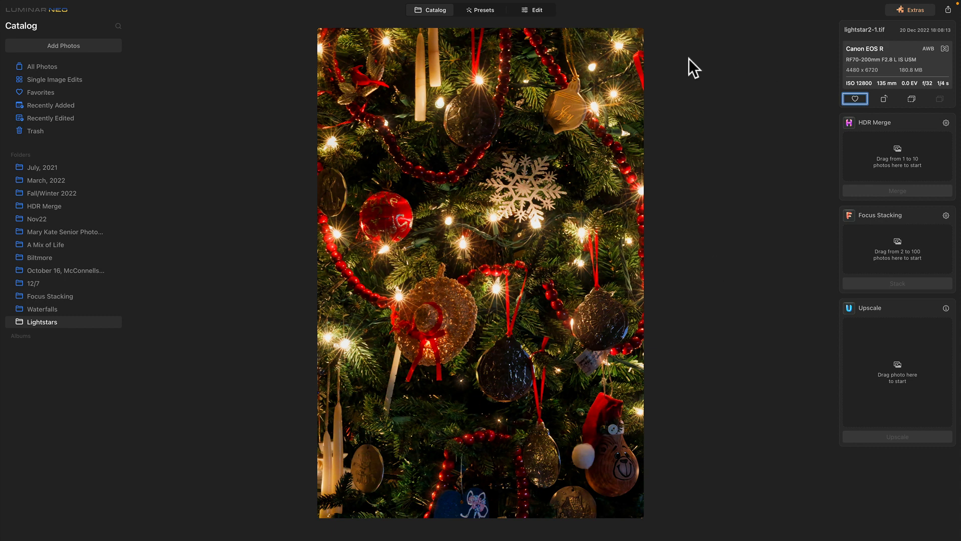
- Open the f/32 photo's existing Magic Light edit and vary its Intensity to compare the effect on the light stars
click(536, 9)
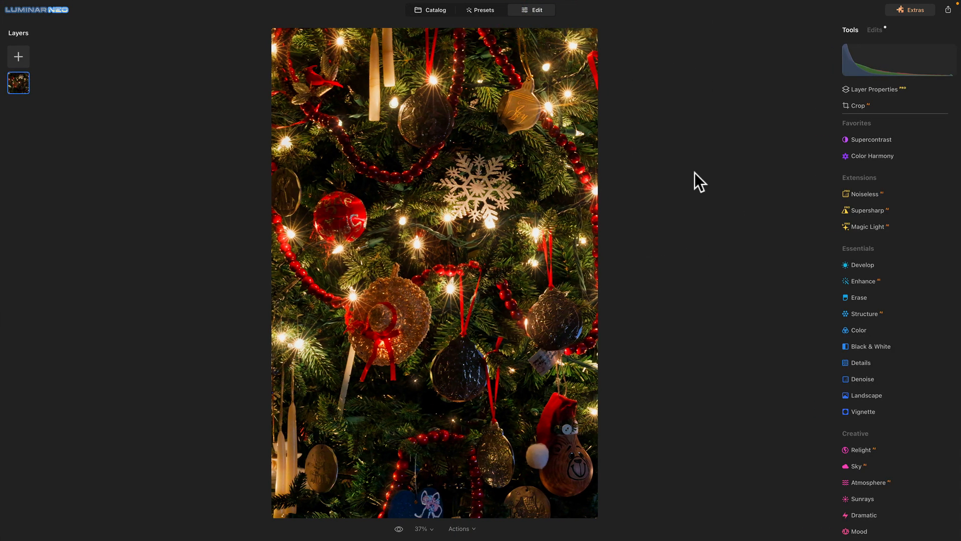
click(874, 30)
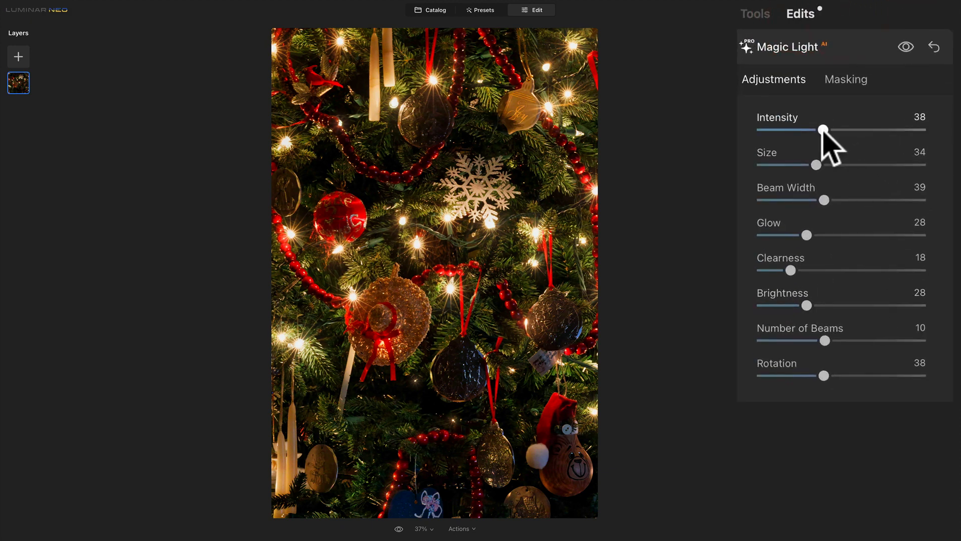
mouse_move(823, 129)
mouse_down()
mouse_move(869, 129)
mouse_move(785, 134)
mouse_move(877, 142)
mouse_move(819, 142)
mouse_up()
drag(755, 145, 781, 144)
- Go back to the catalog, view the f/2.8 photo lightstar6-1.tif at full size, and return to the thumbnails
click(435, 10)
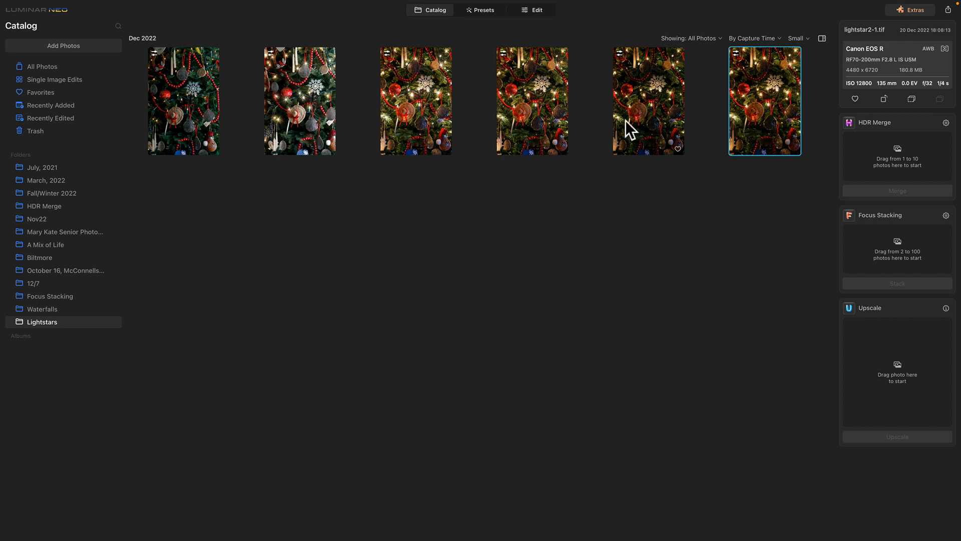
double_click(404, 103)
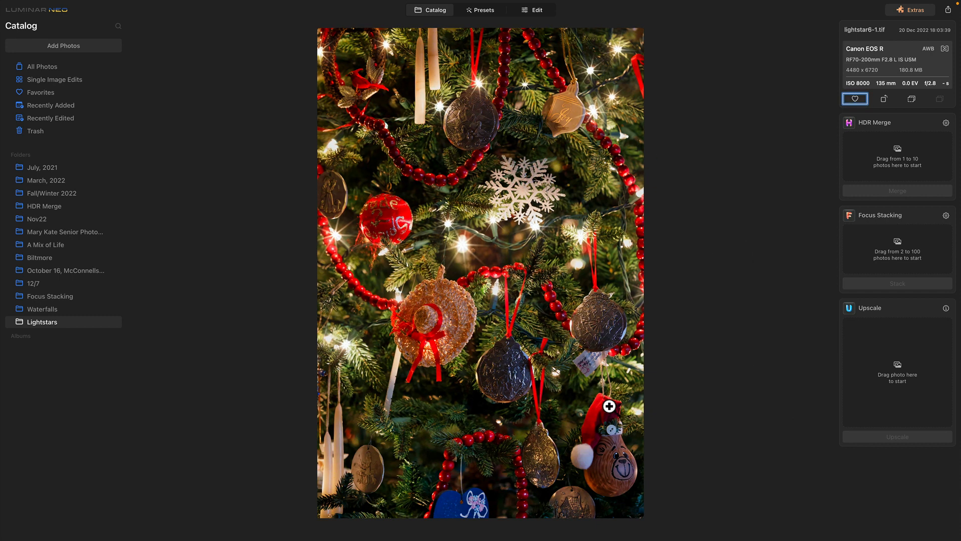
click(436, 10)
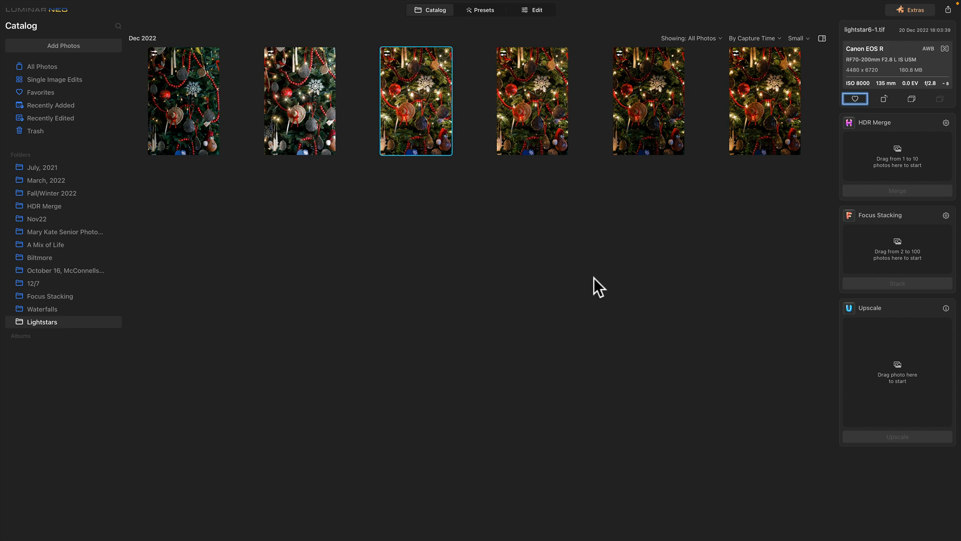
mouse_move(611, 4)
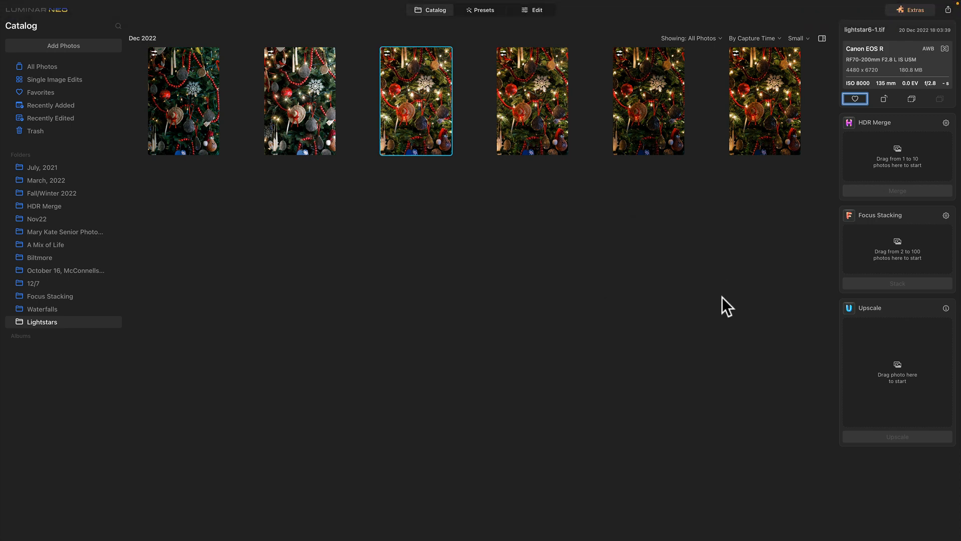